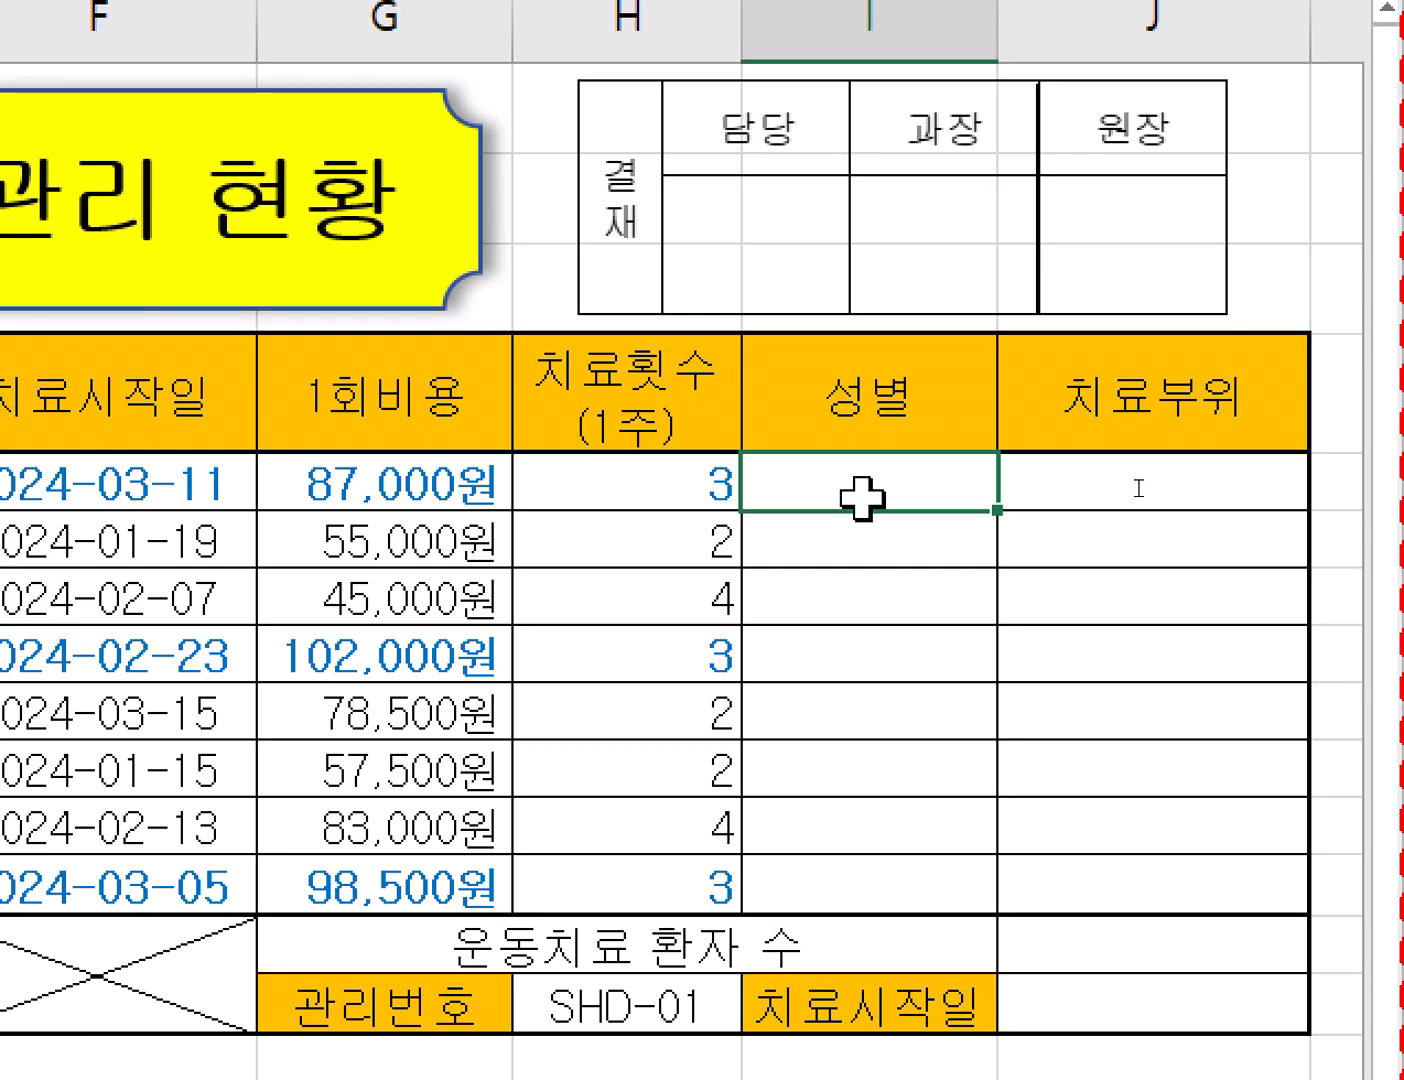
# Enter a MID formula in the first 성별 cell (I5) that extracts 1 character from C5 starting at position 8
pyautogui.write('=mi')
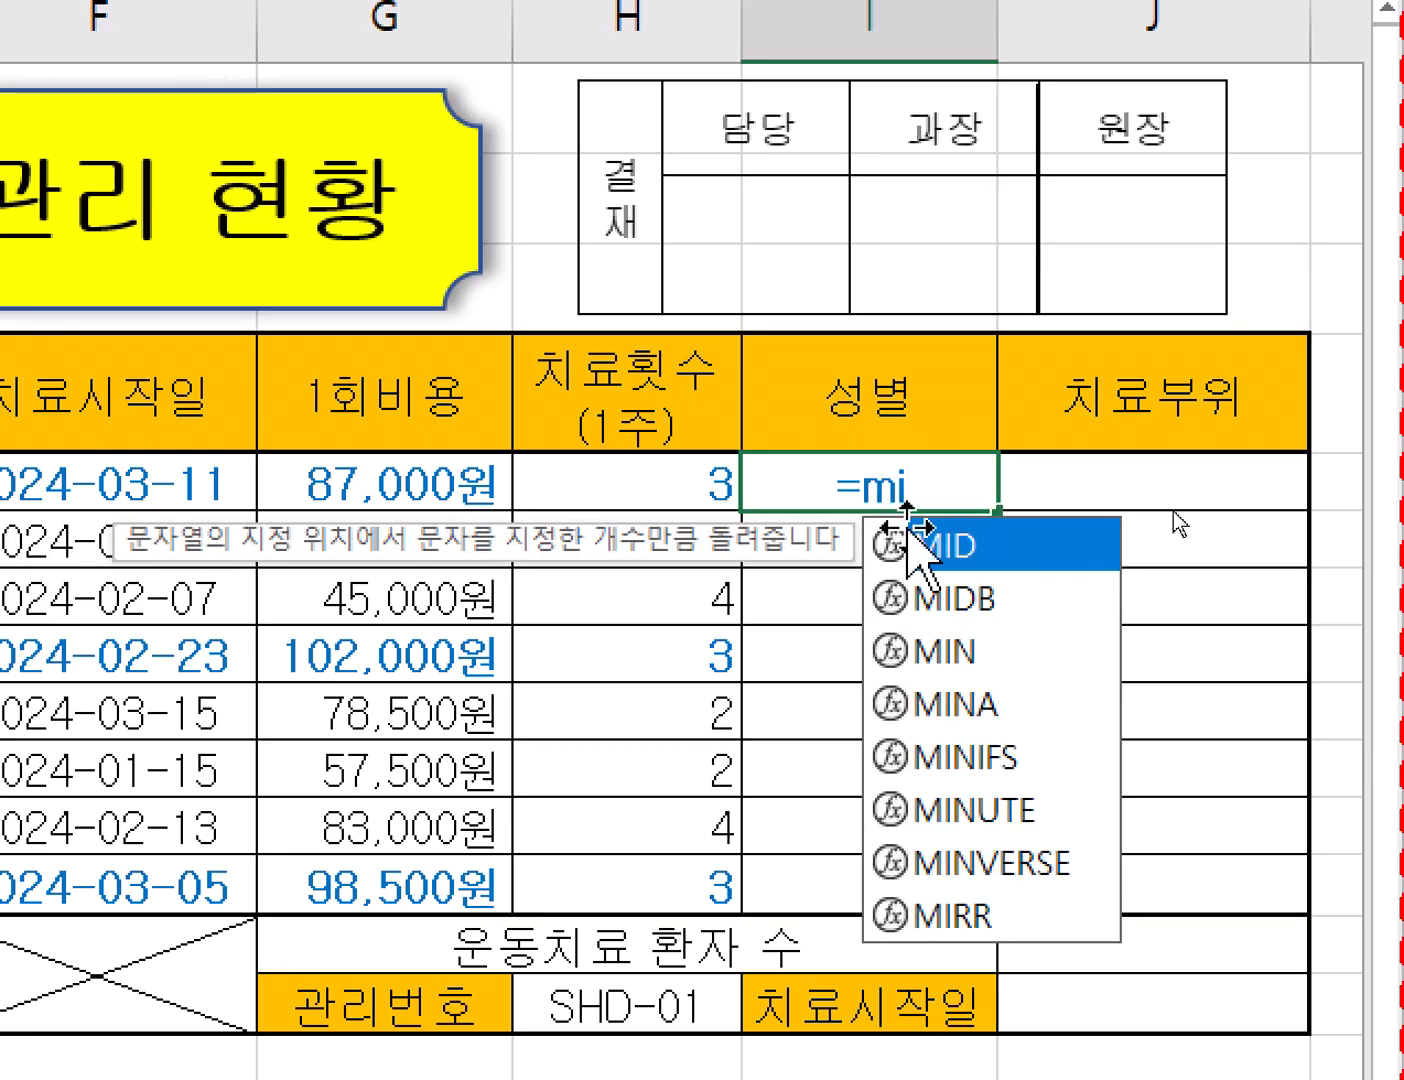
pyautogui.doubleClick(986, 560)
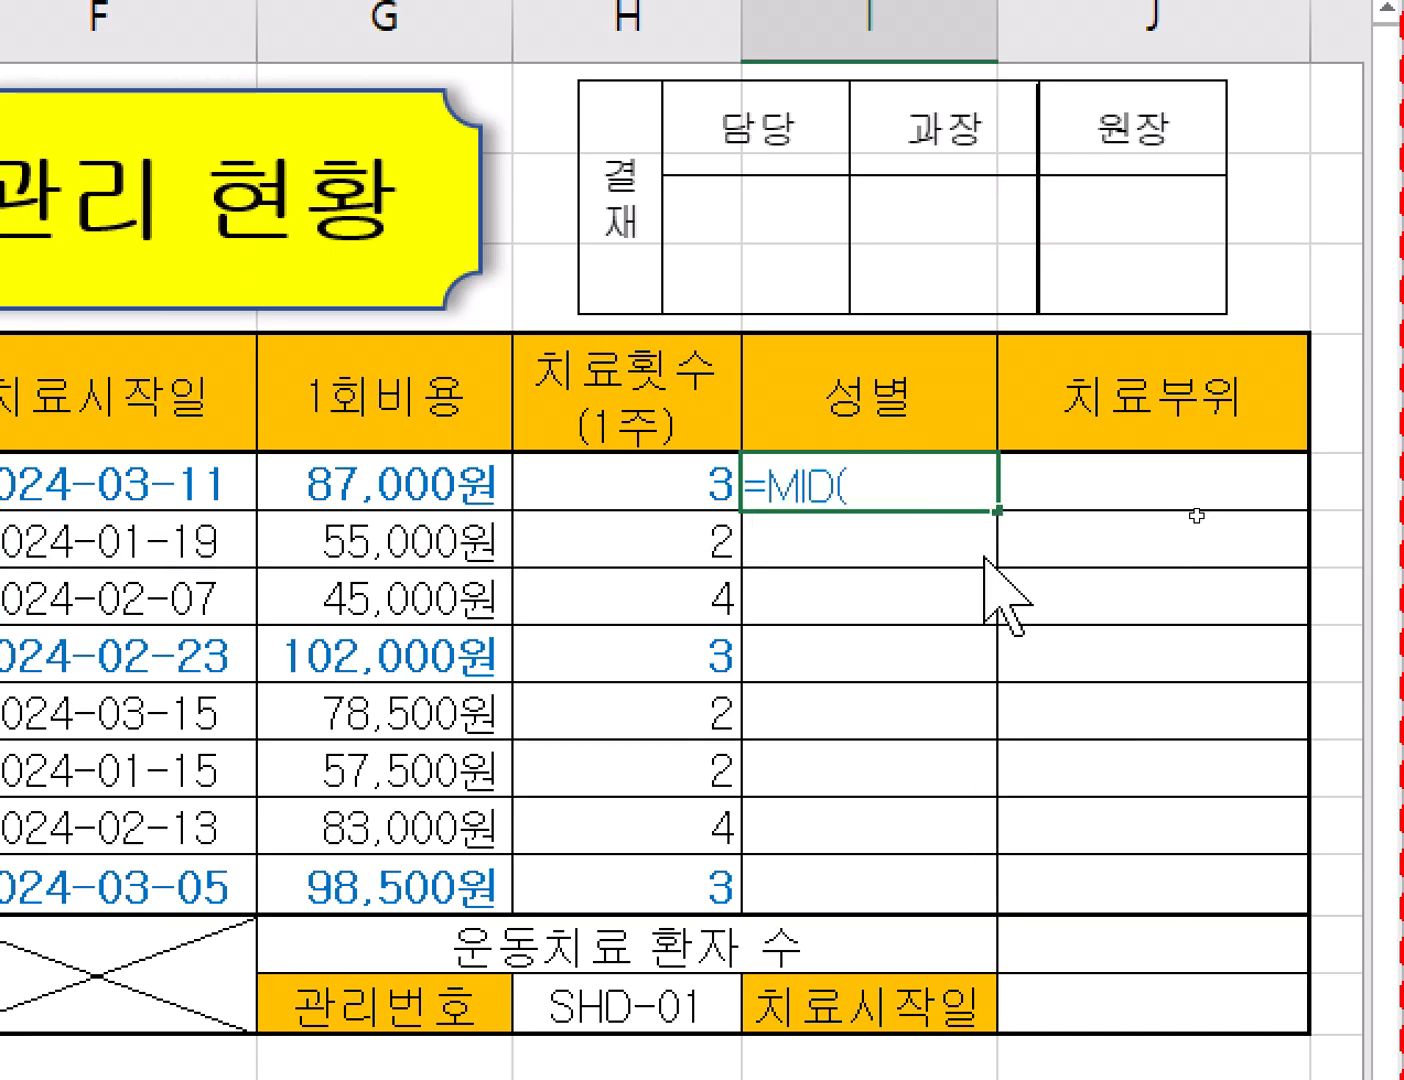
pyautogui.hotkey('ctrl', 'a')
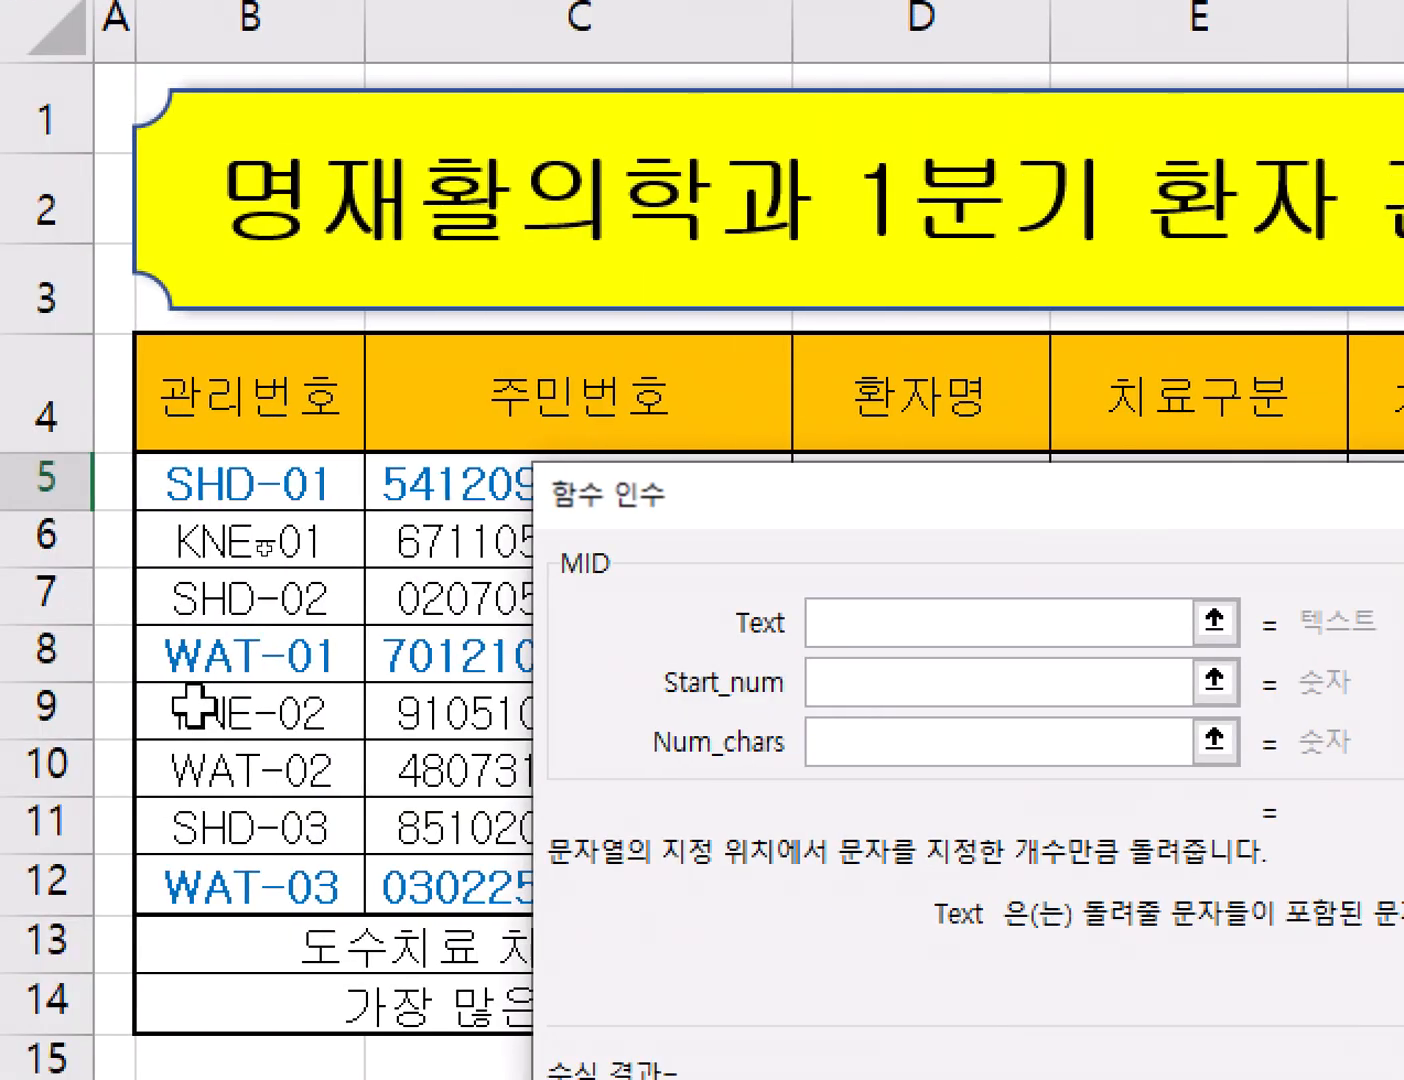
pyautogui.moveTo(775, 490); pyautogui.dragTo(992, 401)
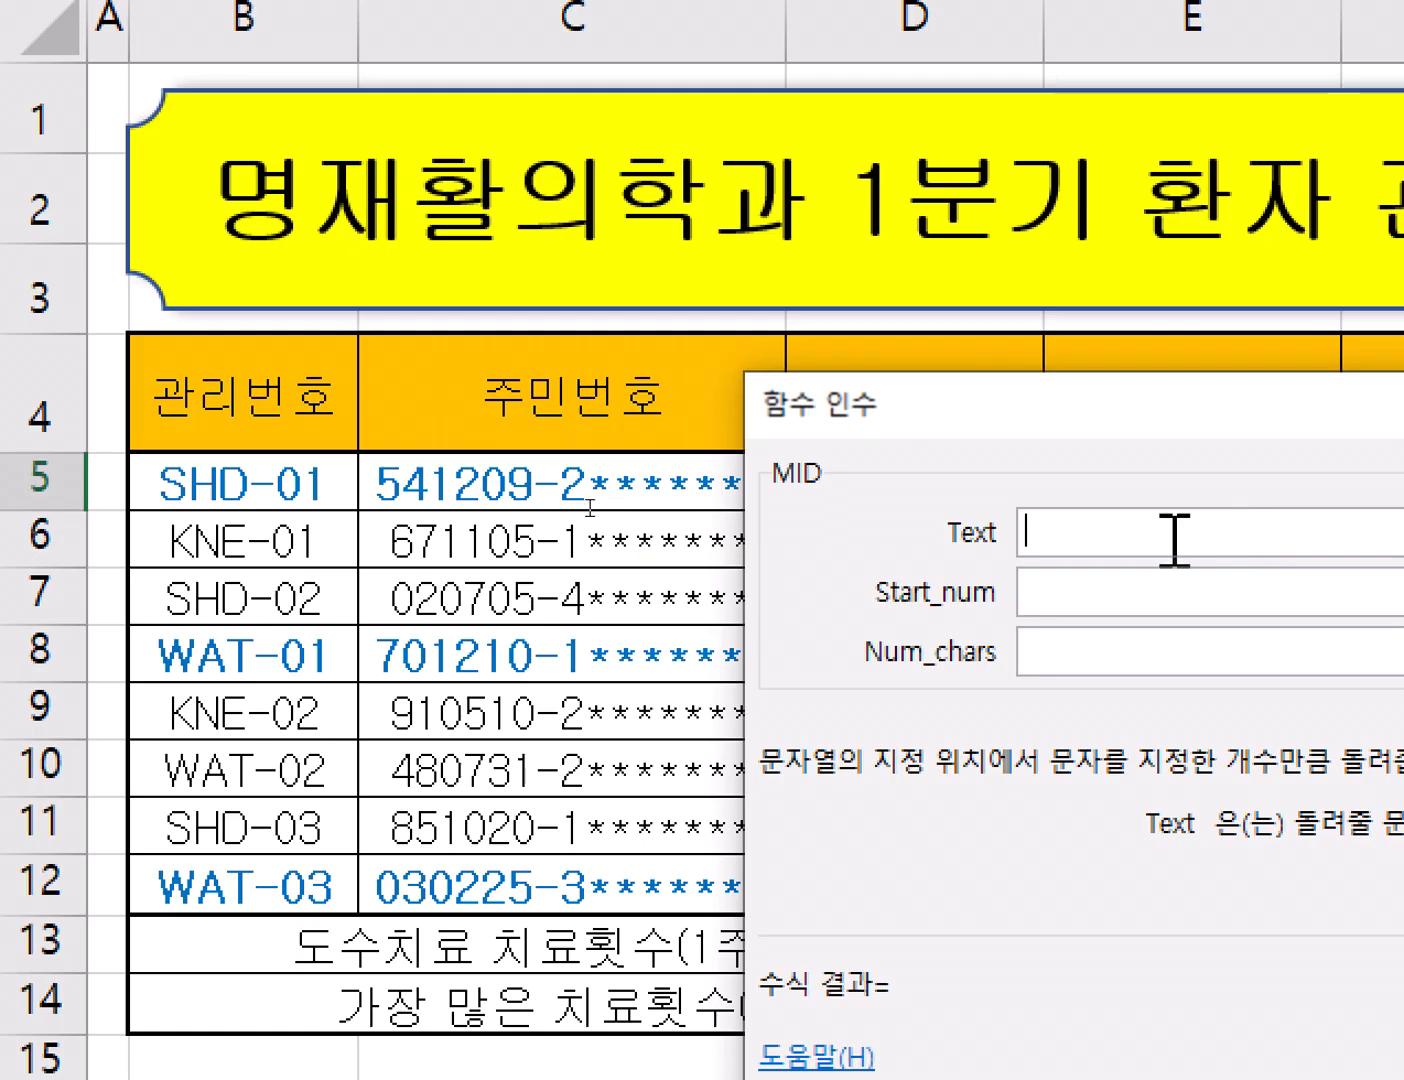
pyautogui.click(614, 476)
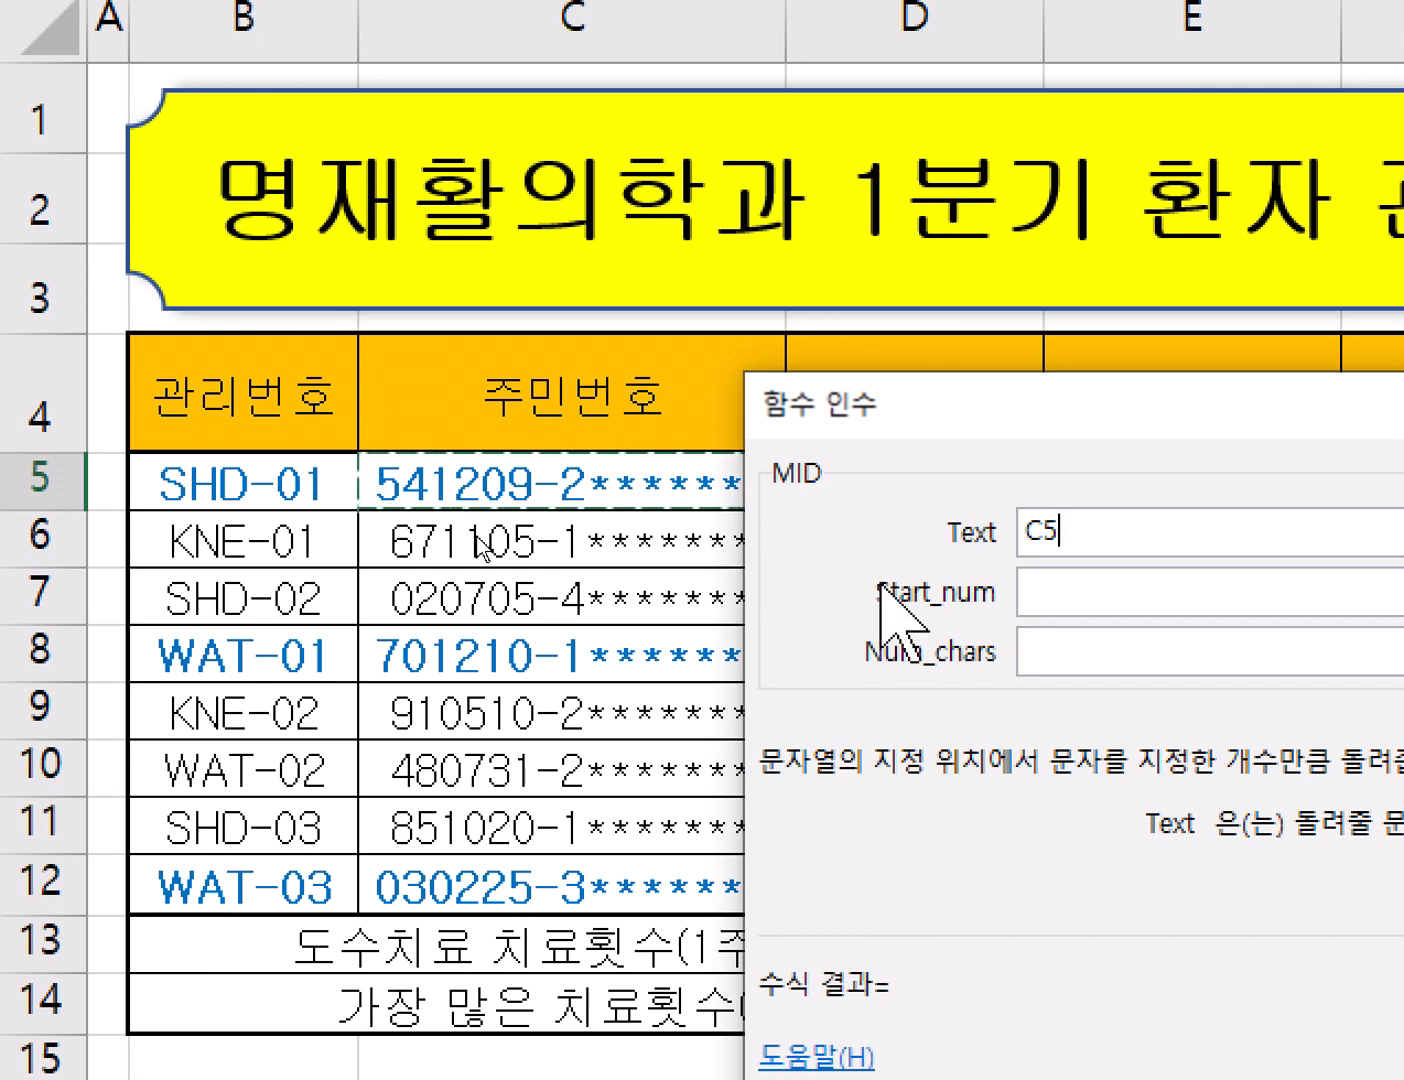
pyautogui.click(1083, 595)
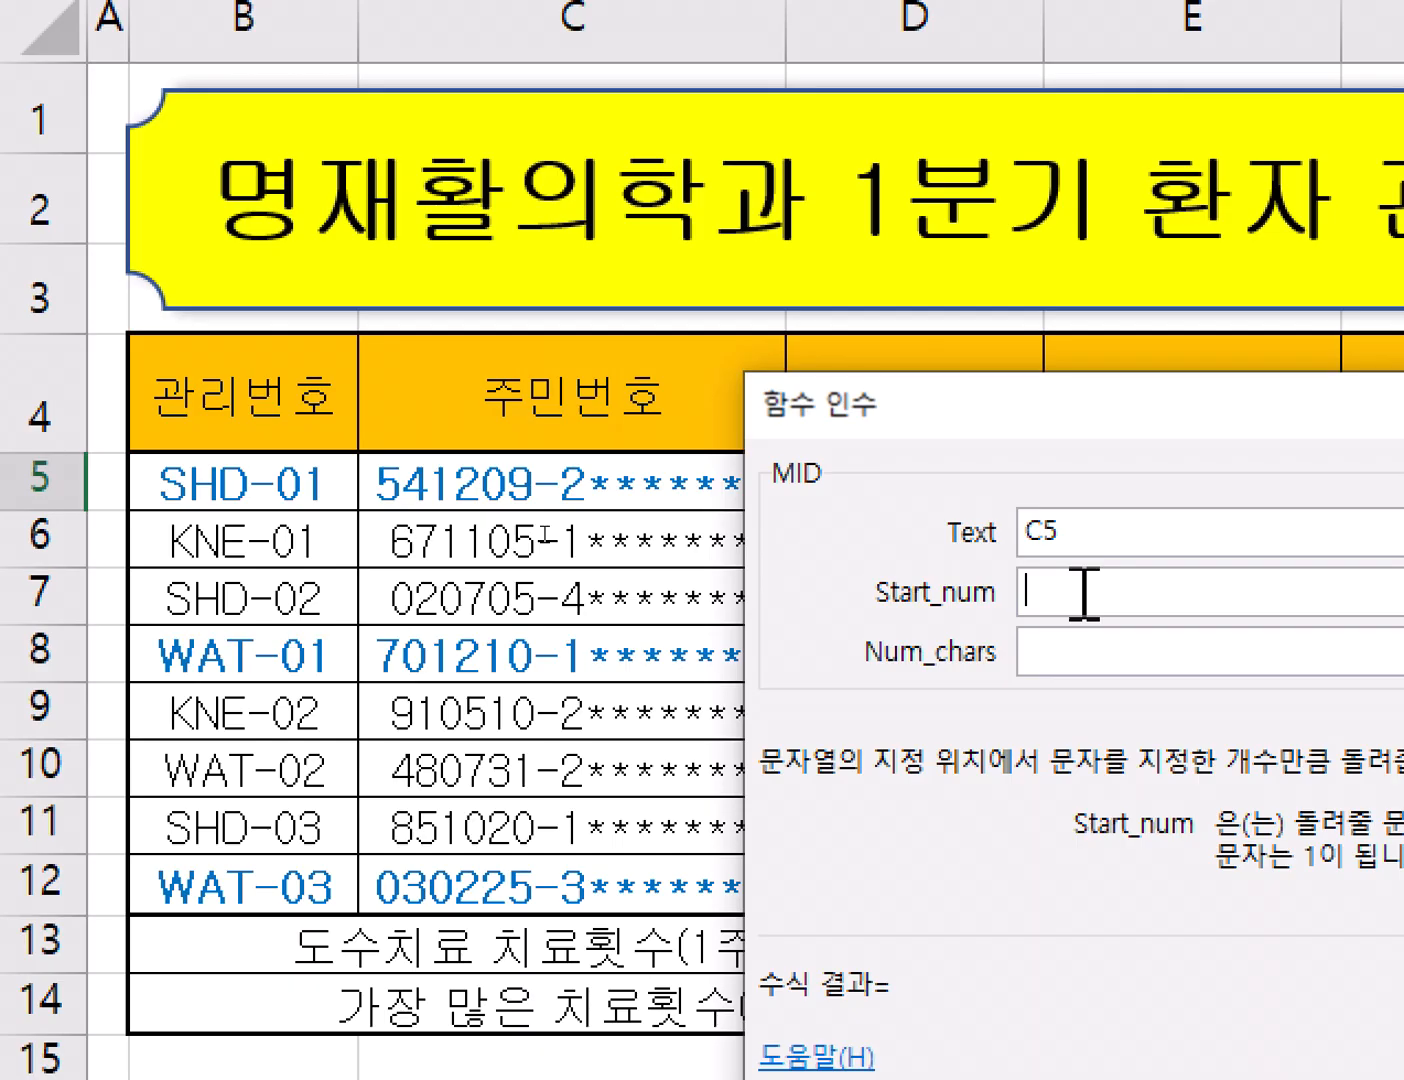
pyautogui.write('8')
pyautogui.click(1064, 652)
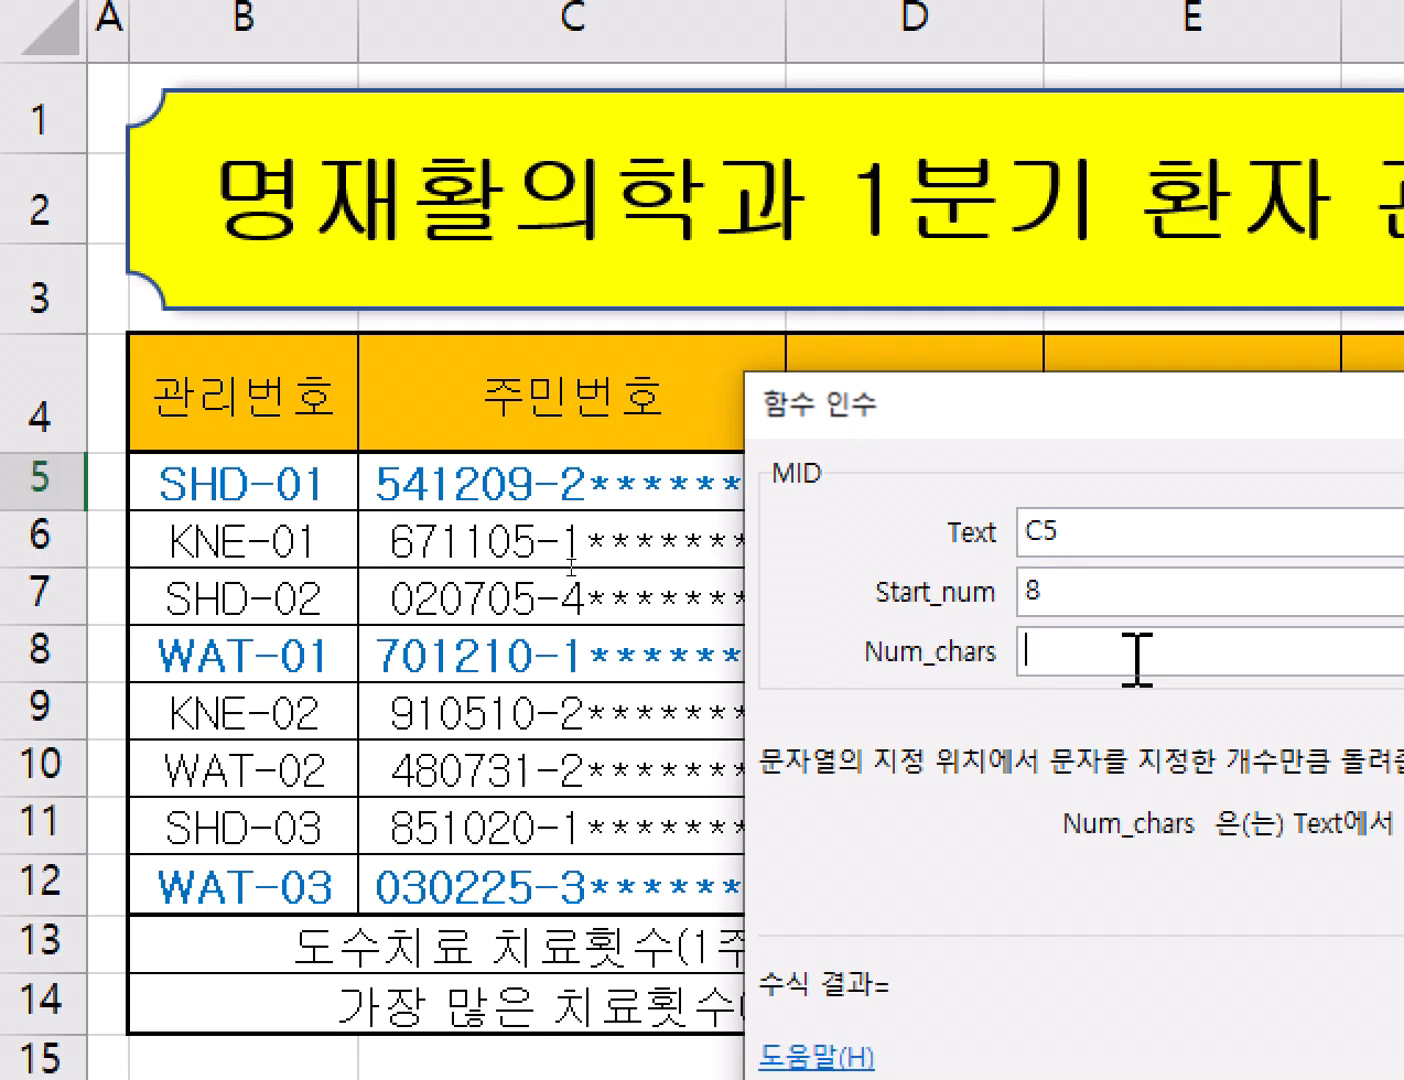
pyautogui.write('1')
pyautogui.press('Return')
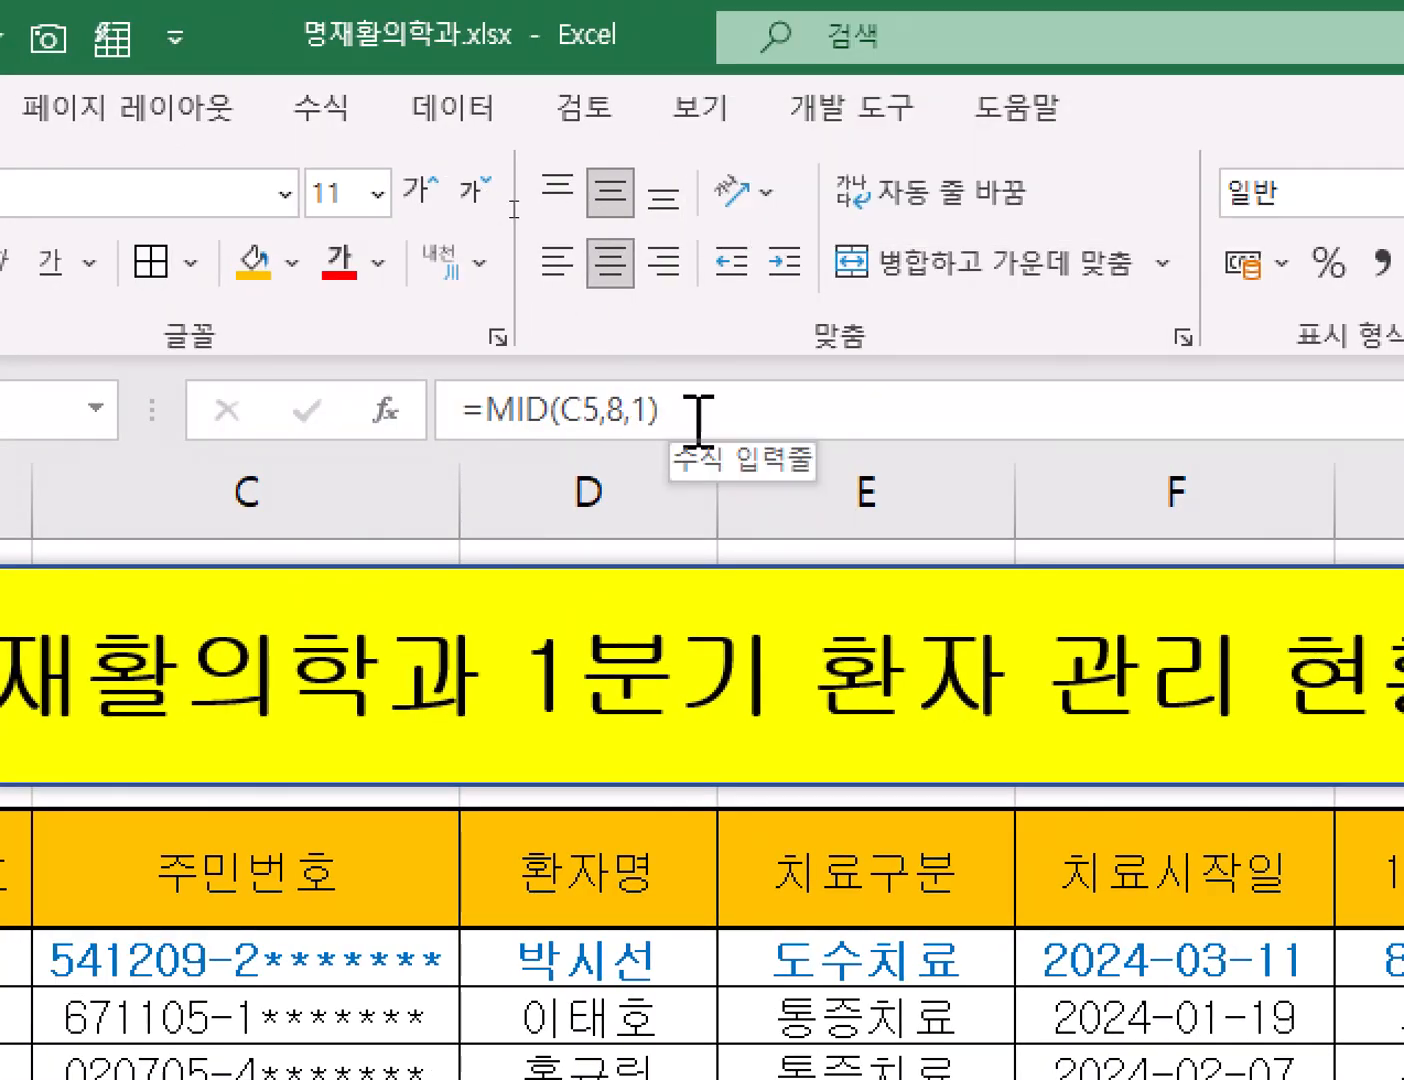
# Cut MID(C5,8,1) out of the I5 formula and use it as the Index_num of a CHOOSE function
pyautogui.moveTo(697, 417); pyautogui.dragTo(486, 413)
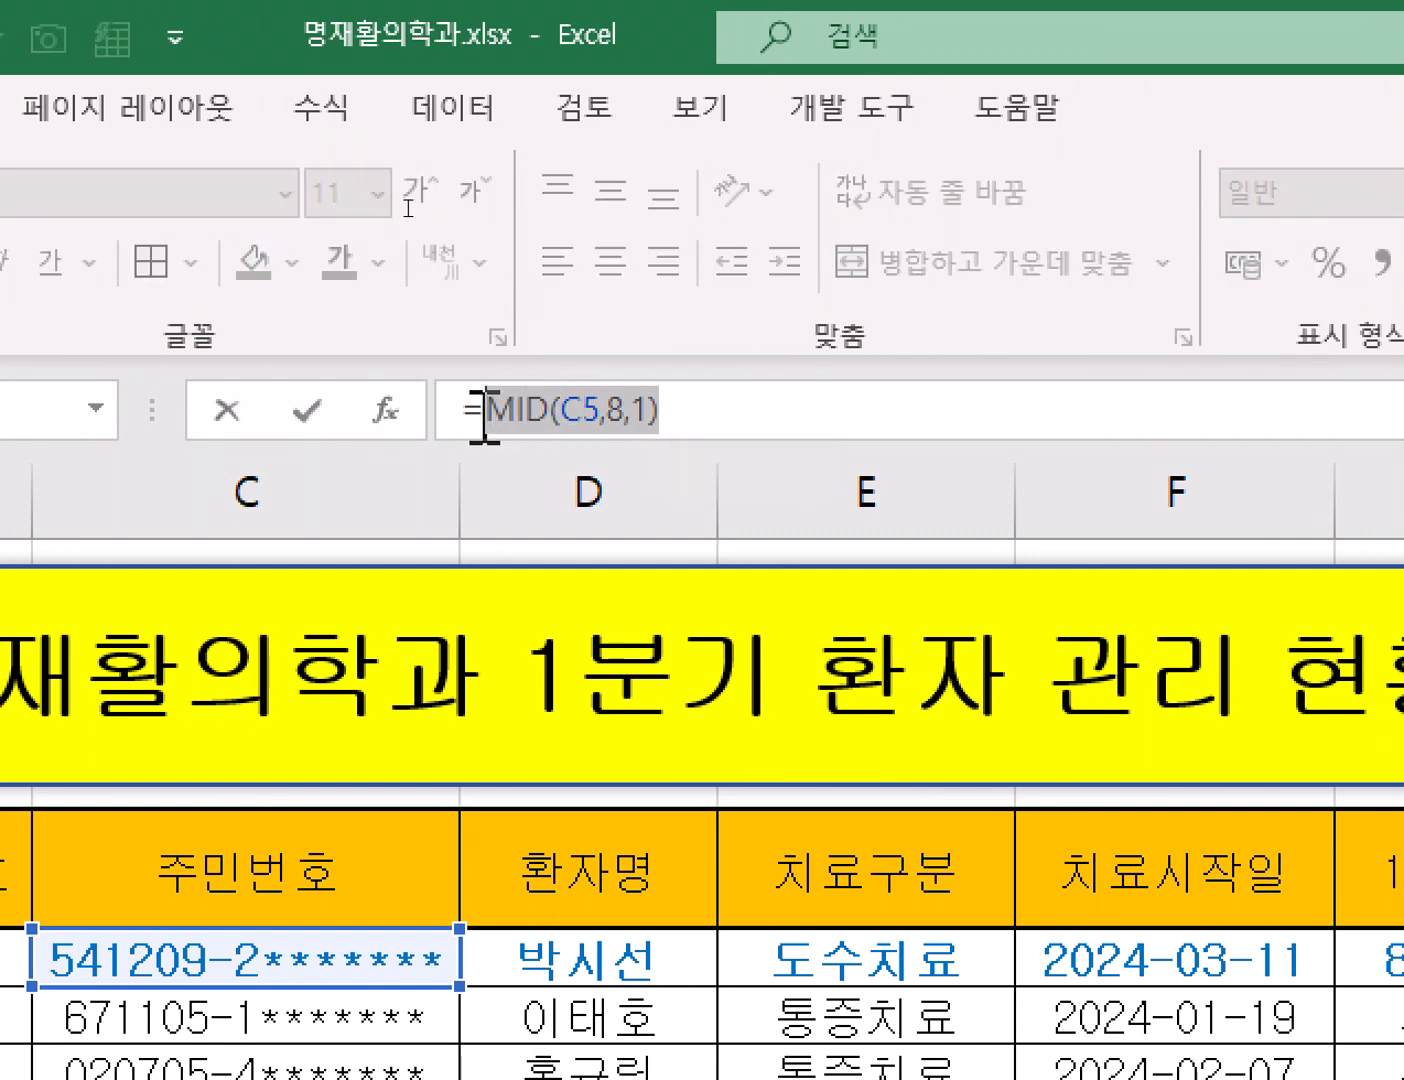
pyautogui.press('BackSpace')
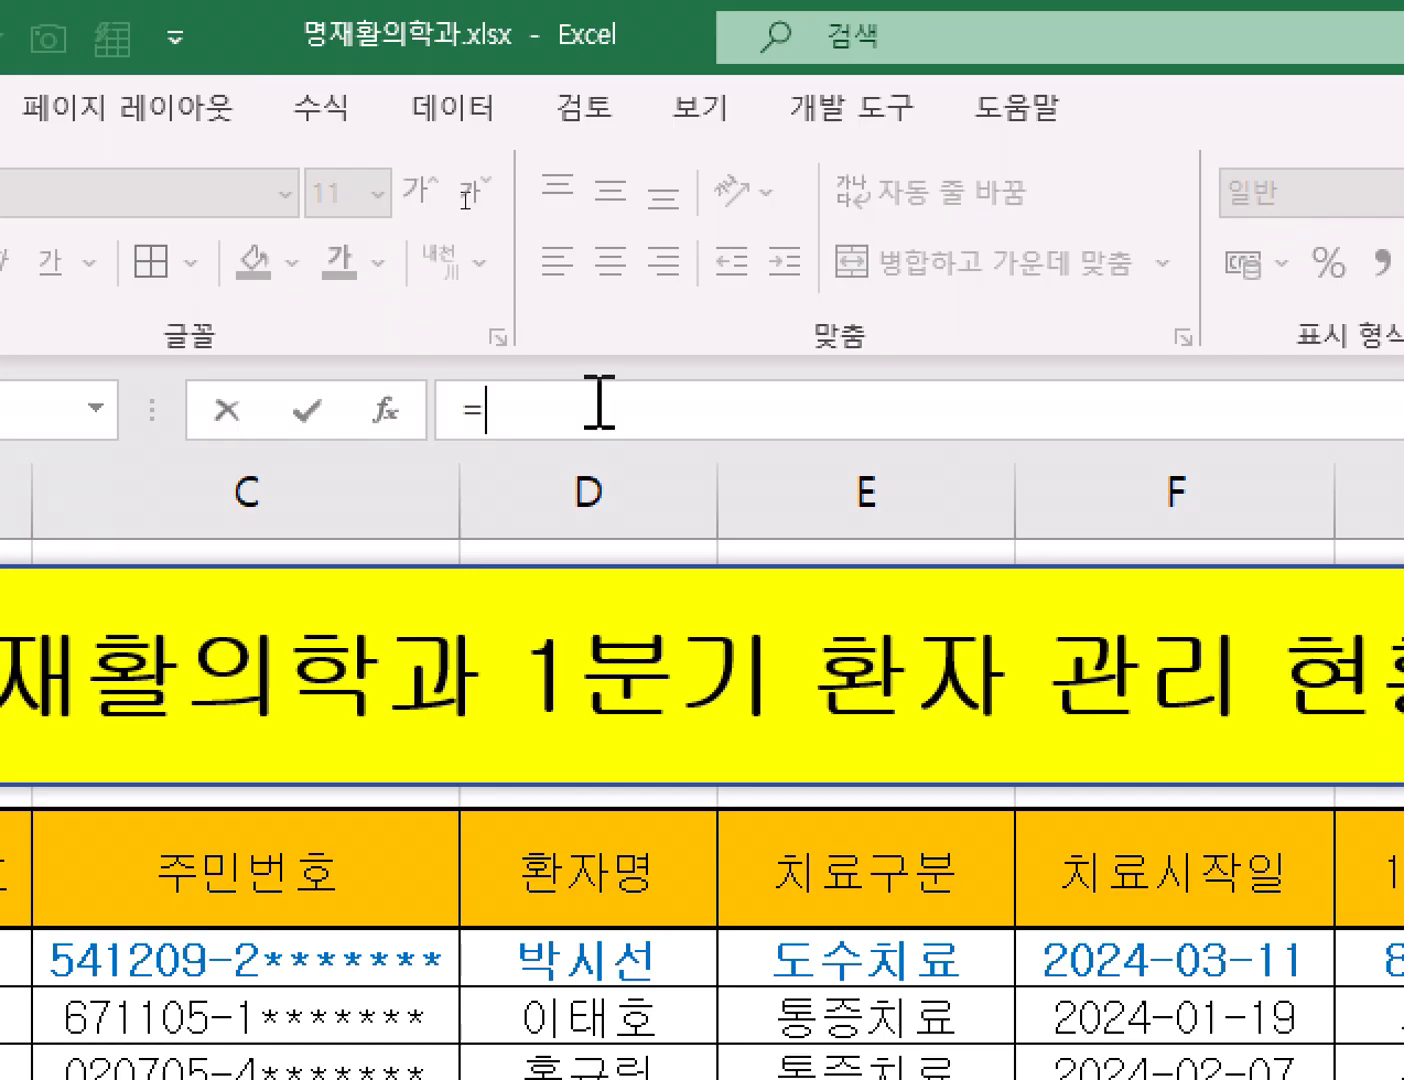
pyautogui.write('cho')
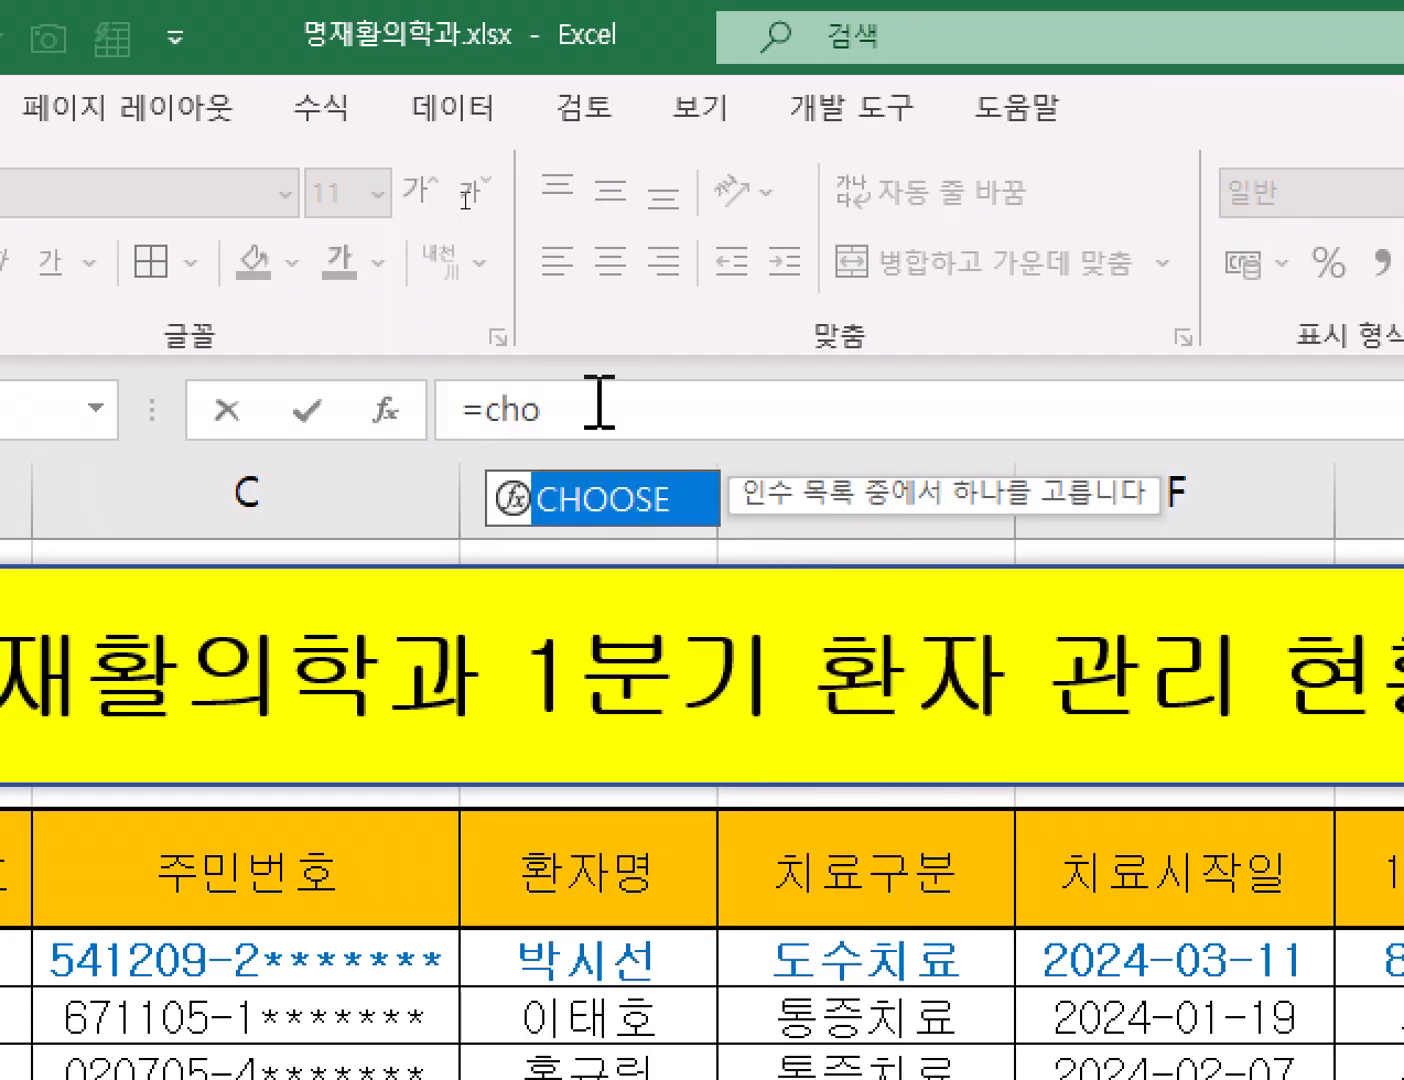
pyautogui.press('Tab')
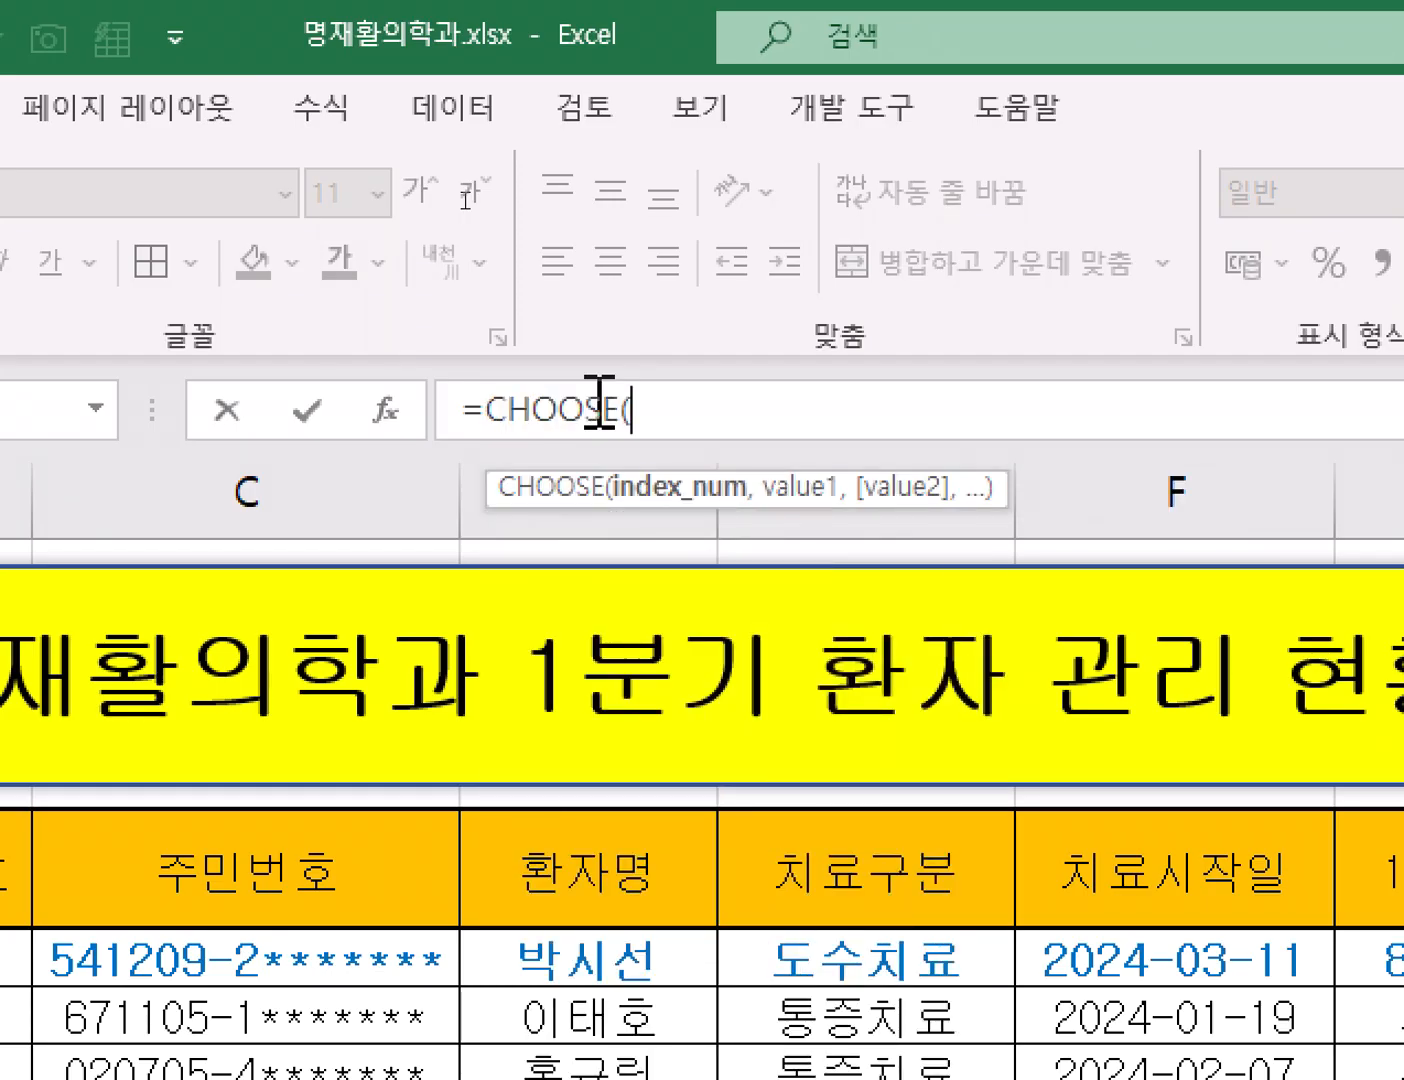
pyautogui.hotkey('ctrl', 'a')
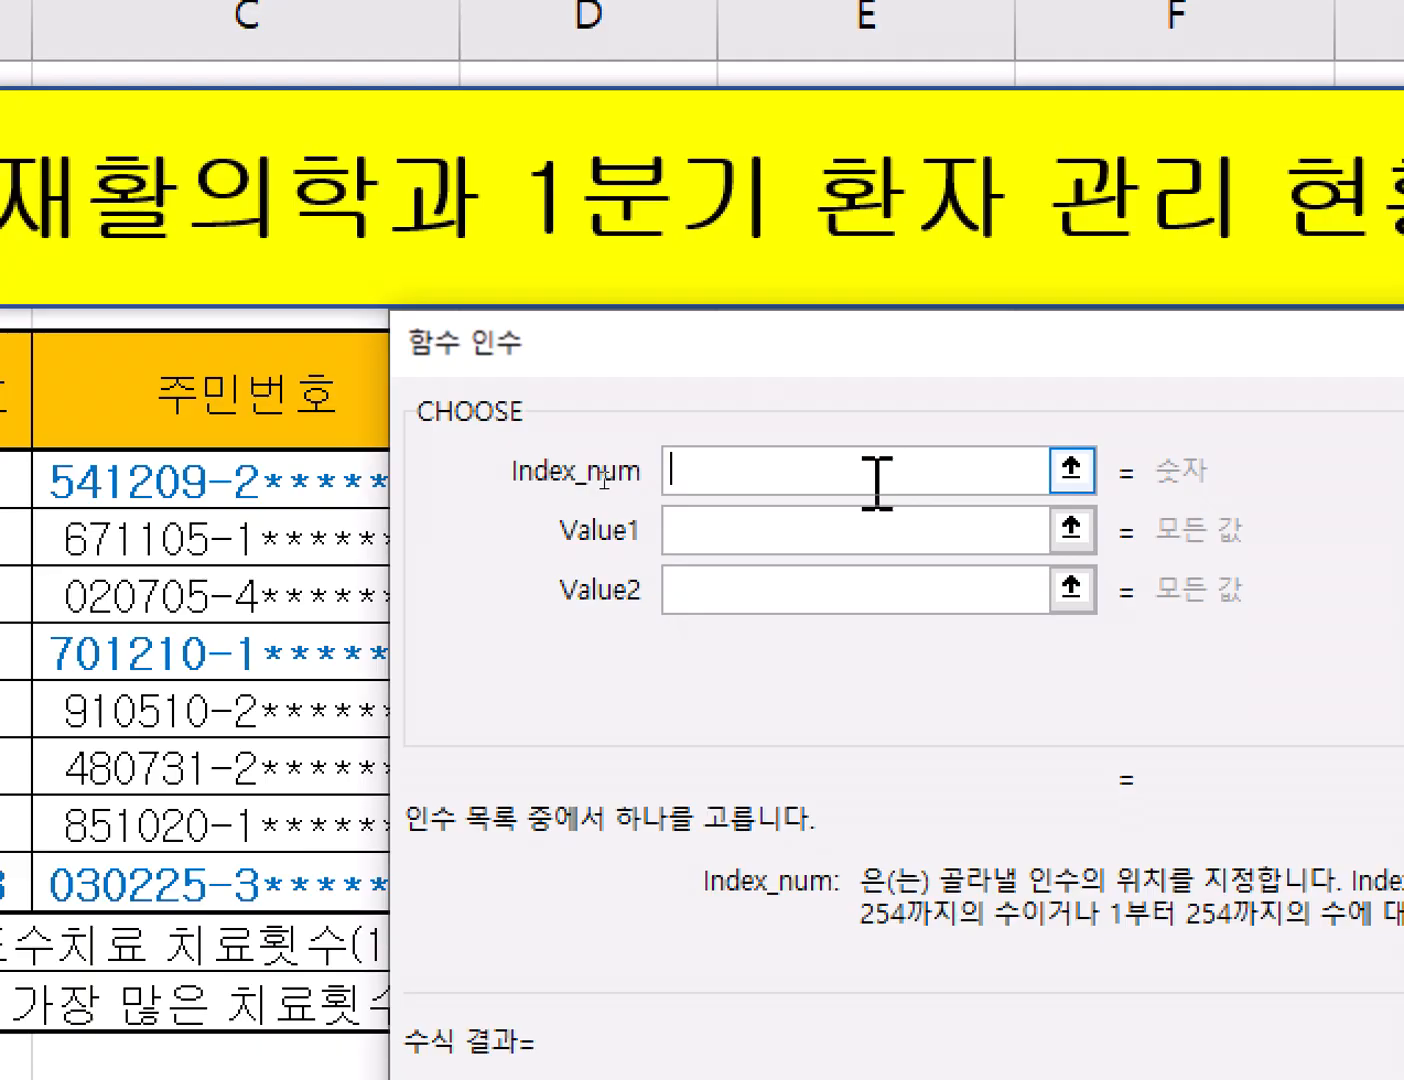
pyautogui.hotkey('ctrl', 'v')
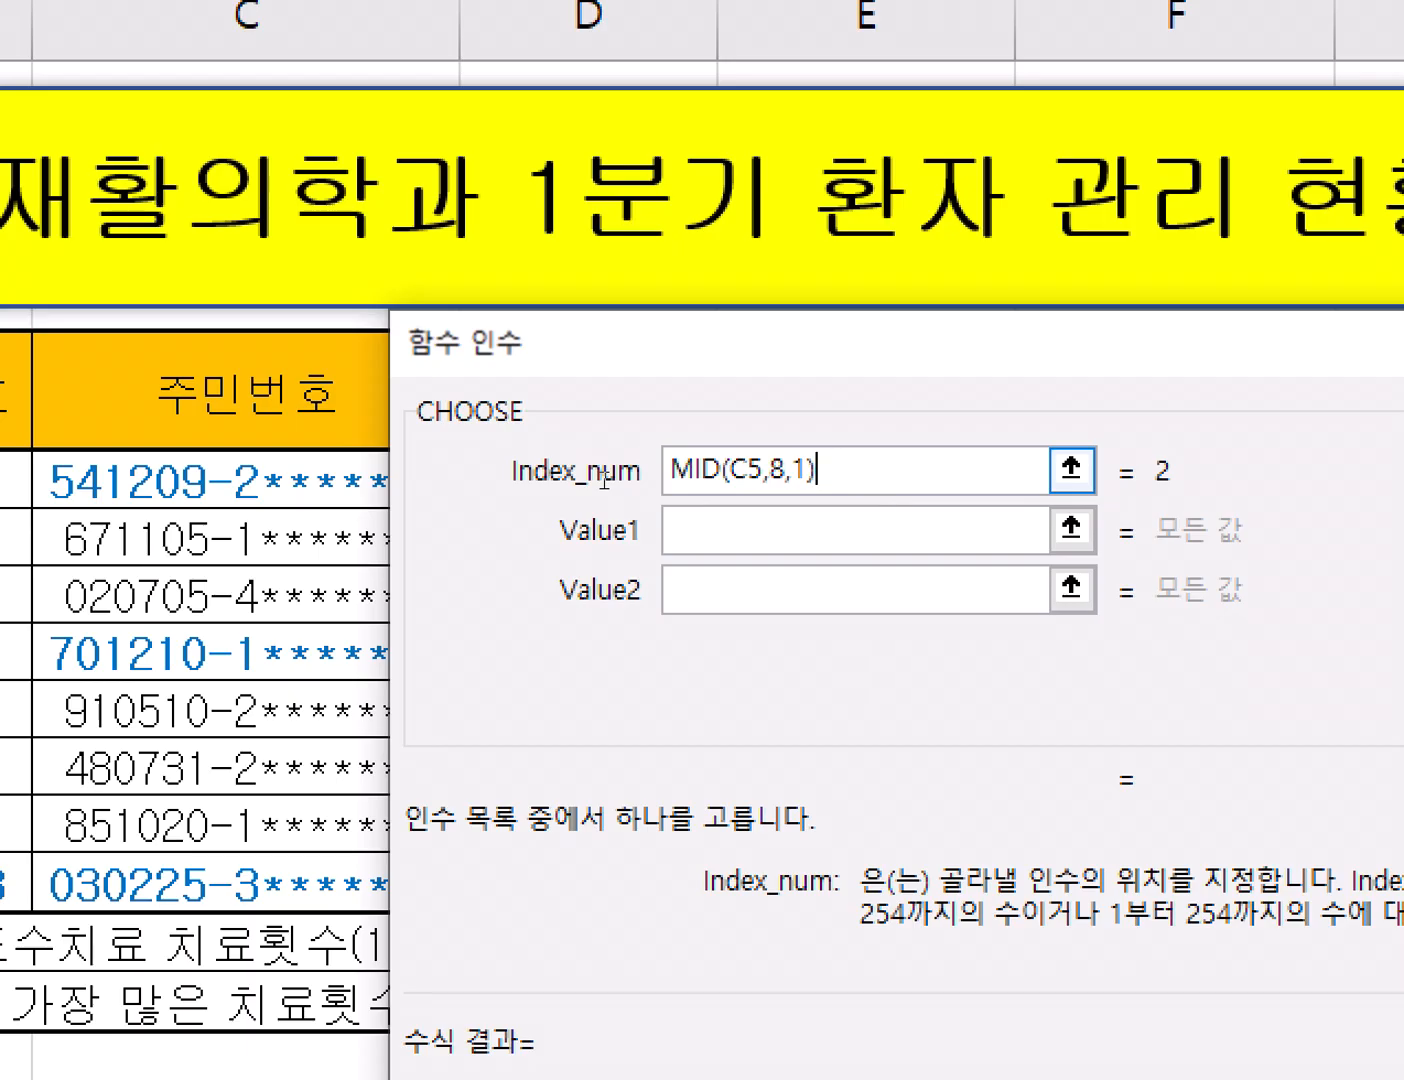
# Set the CHOOSE values 1 to 4 to 남, 여, 남 and 여, and complete the formula
pyautogui.press('Tab')
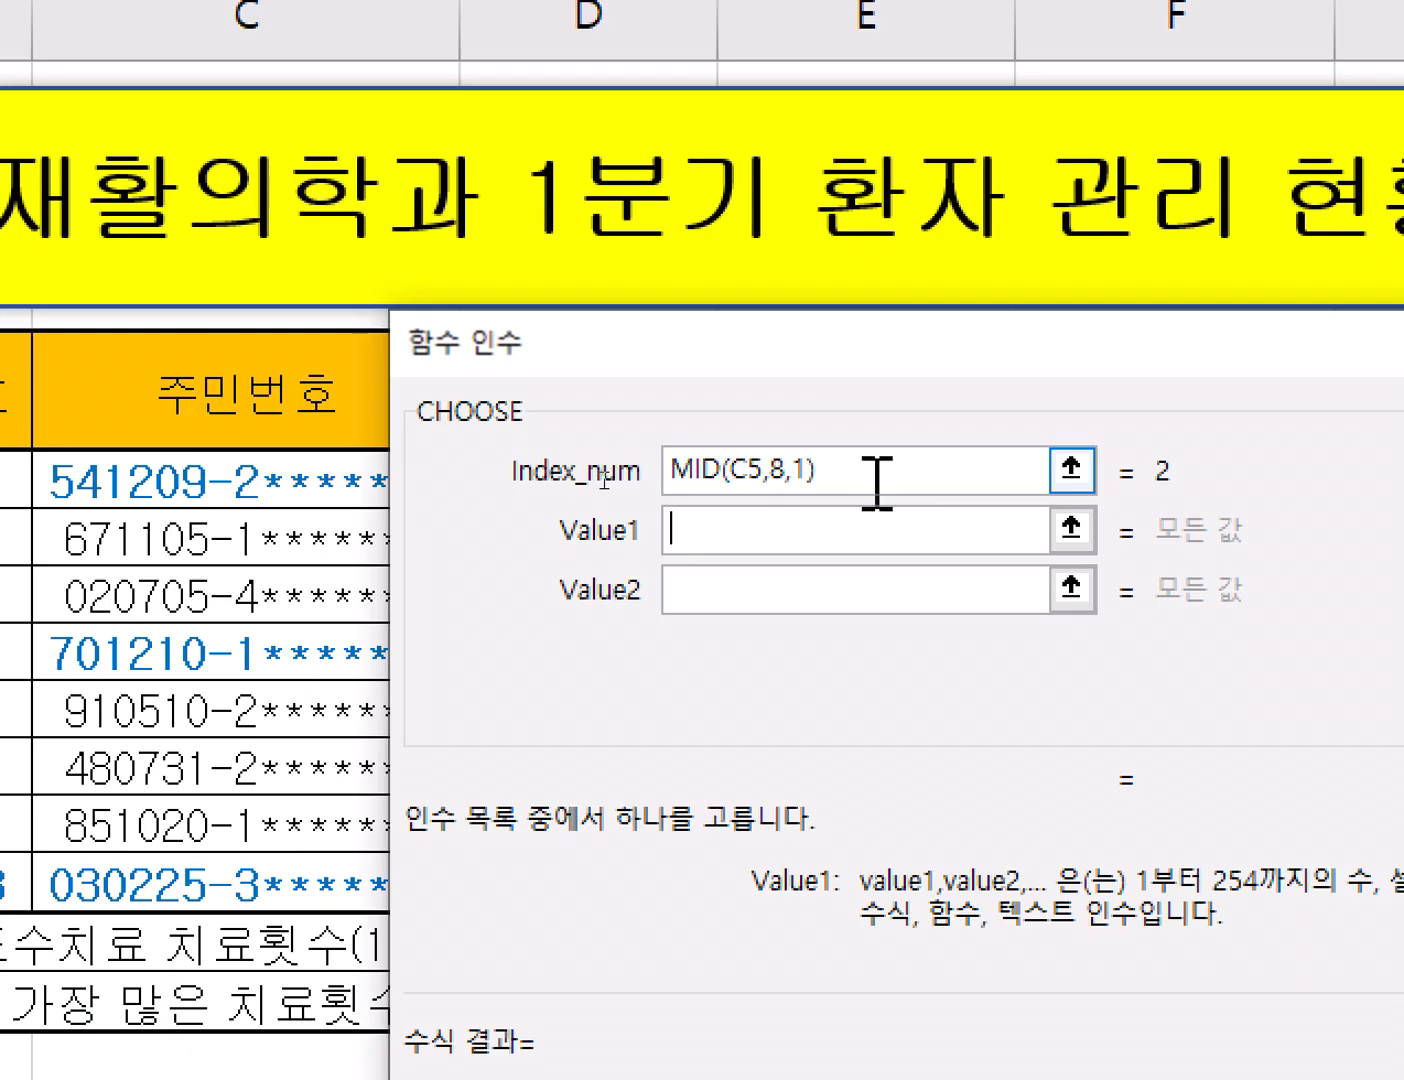
pyautogui.write('남')
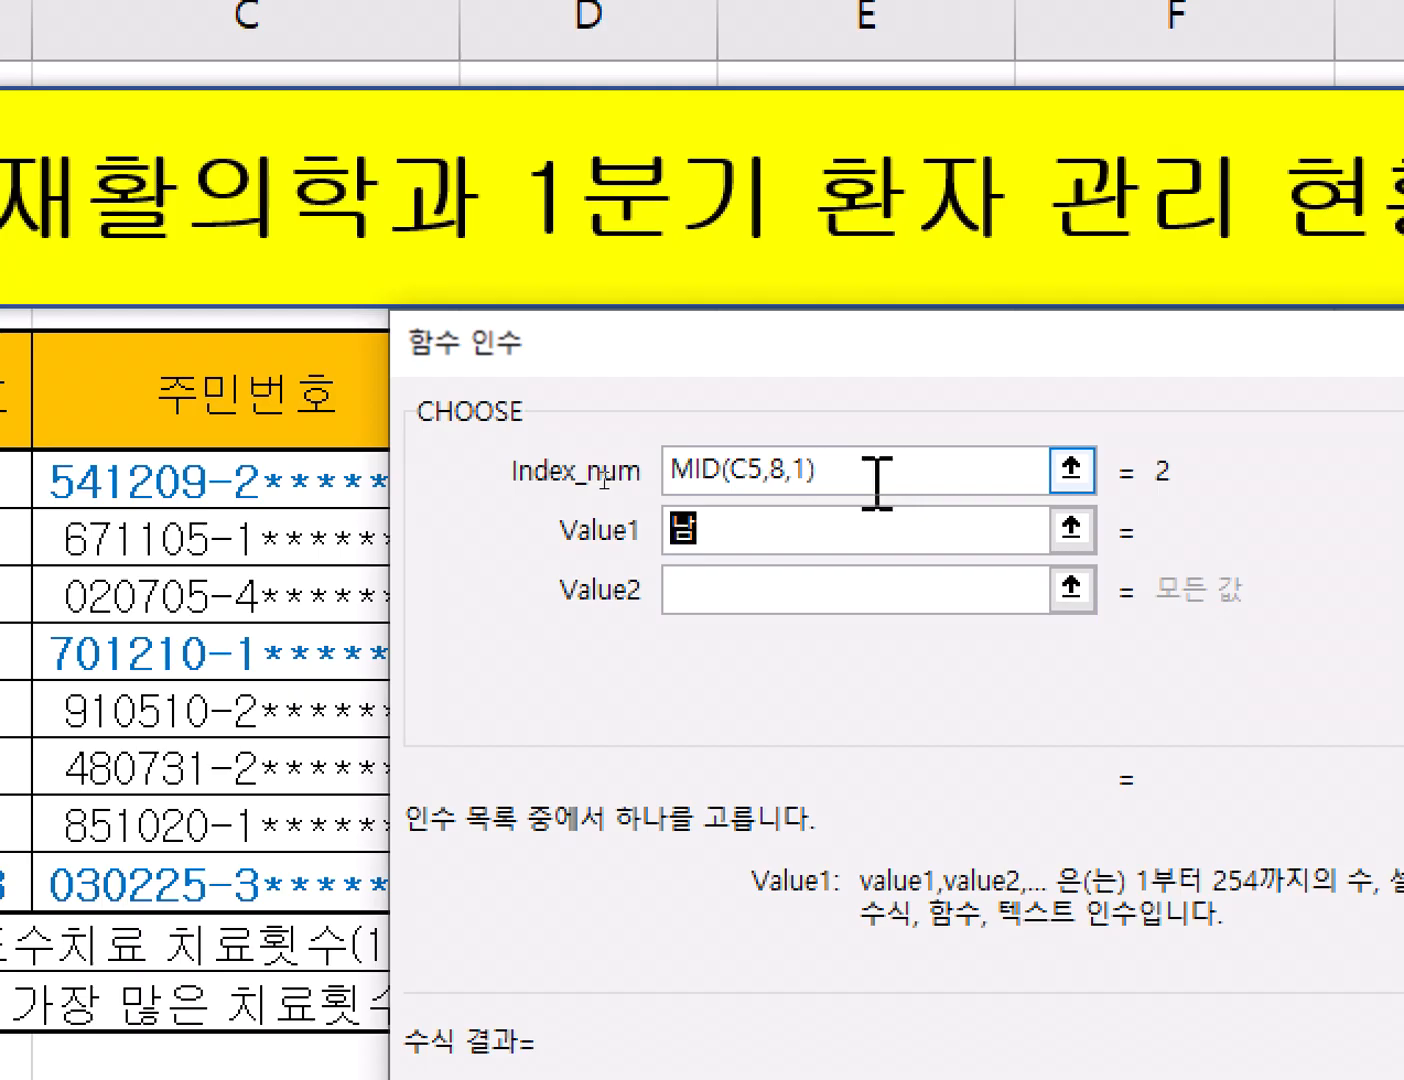
pyautogui.press('Tab')
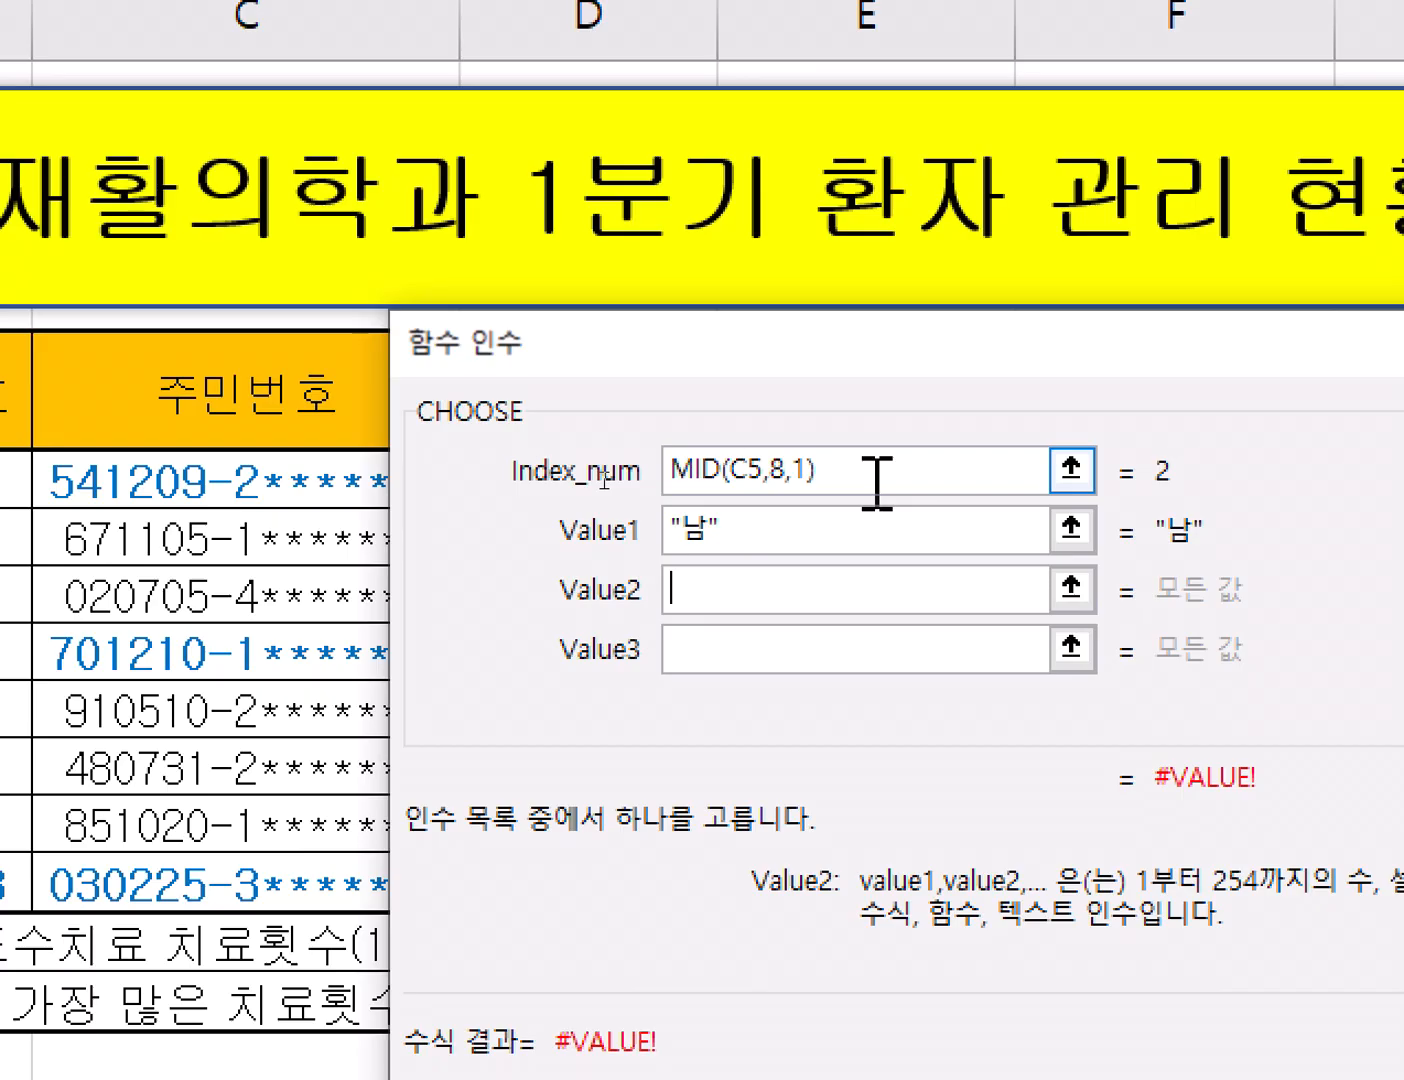
pyautogui.write('ㅇ')
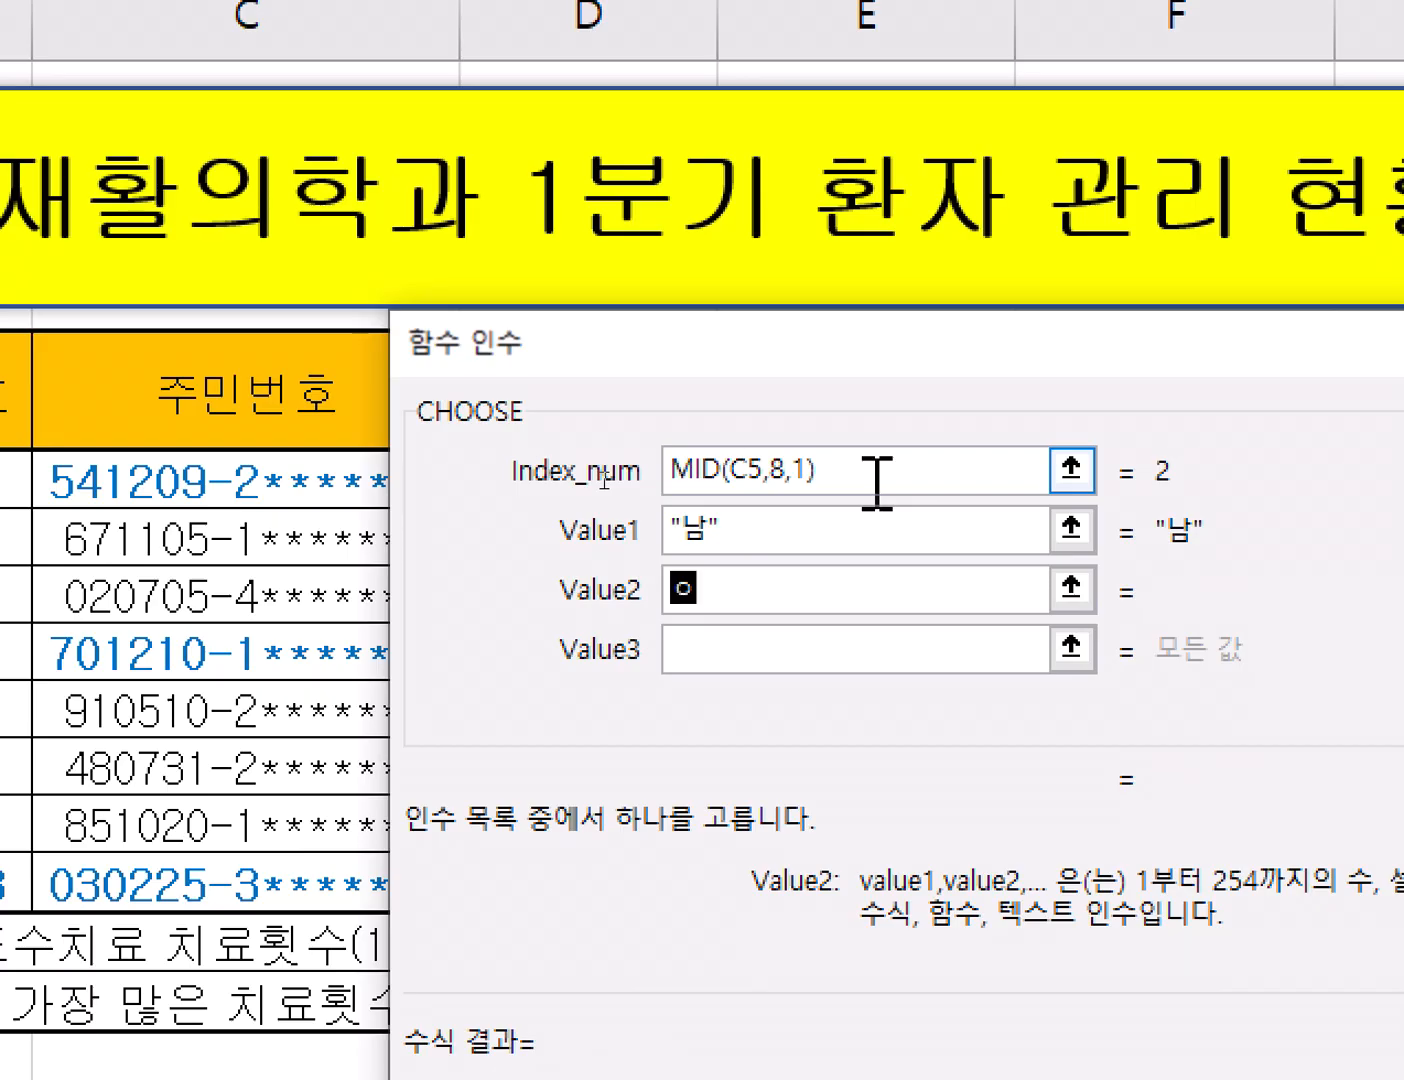
pyautogui.write('ㅕ')
pyautogui.press('Tab')
pyautogui.write('남')
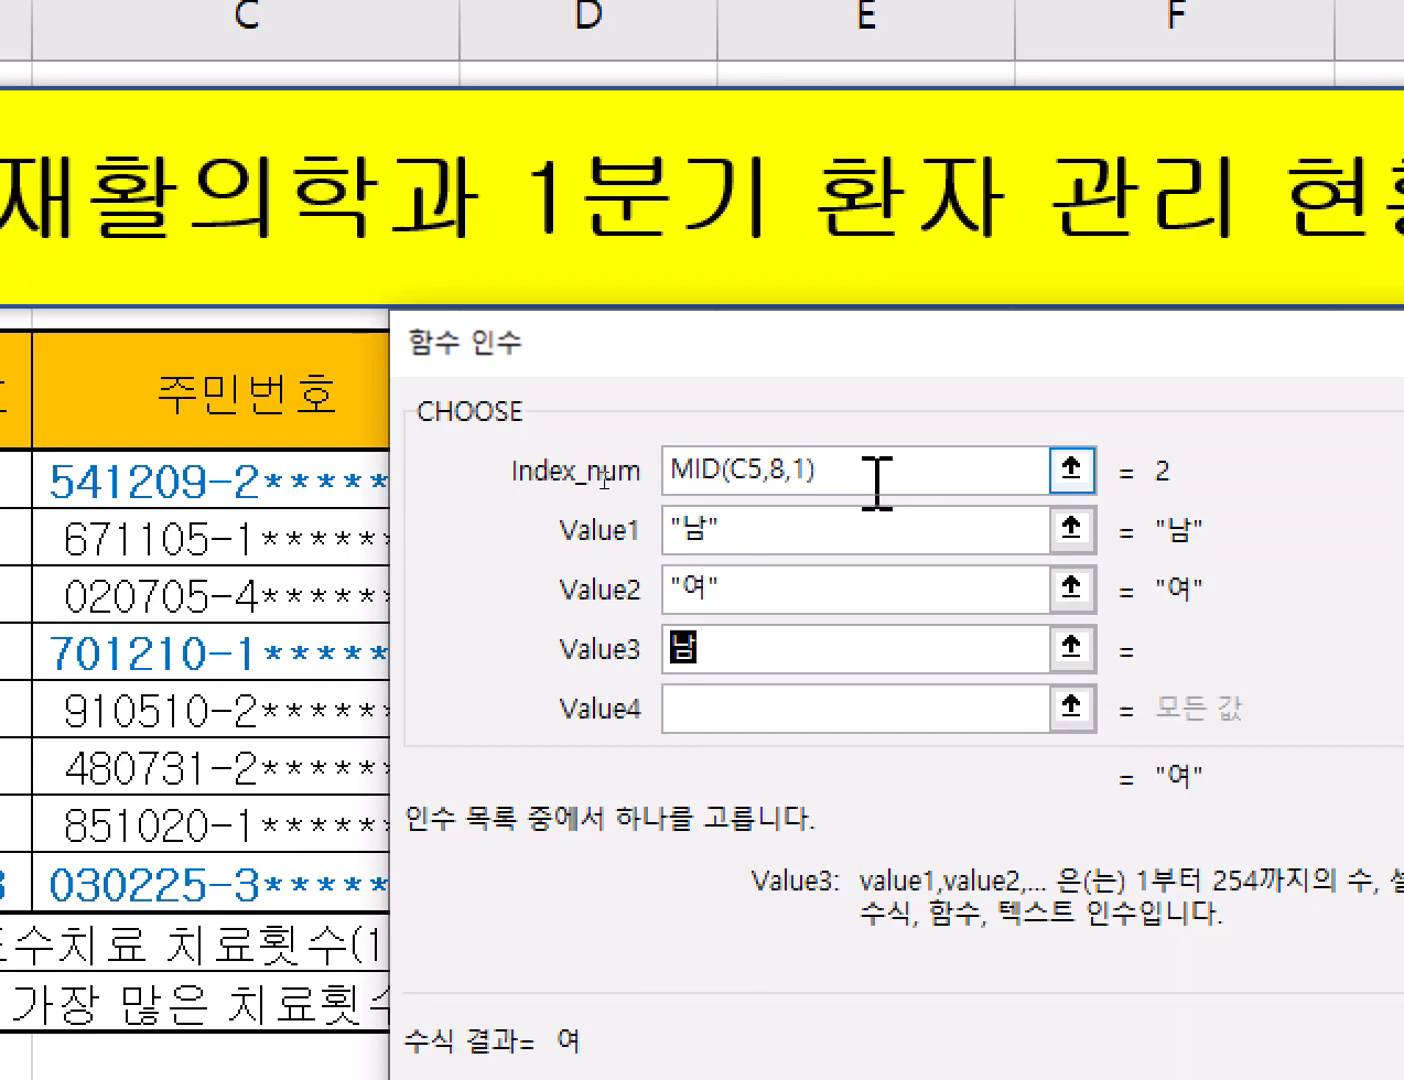
pyautogui.press('Tab')
pyautogui.write('여')
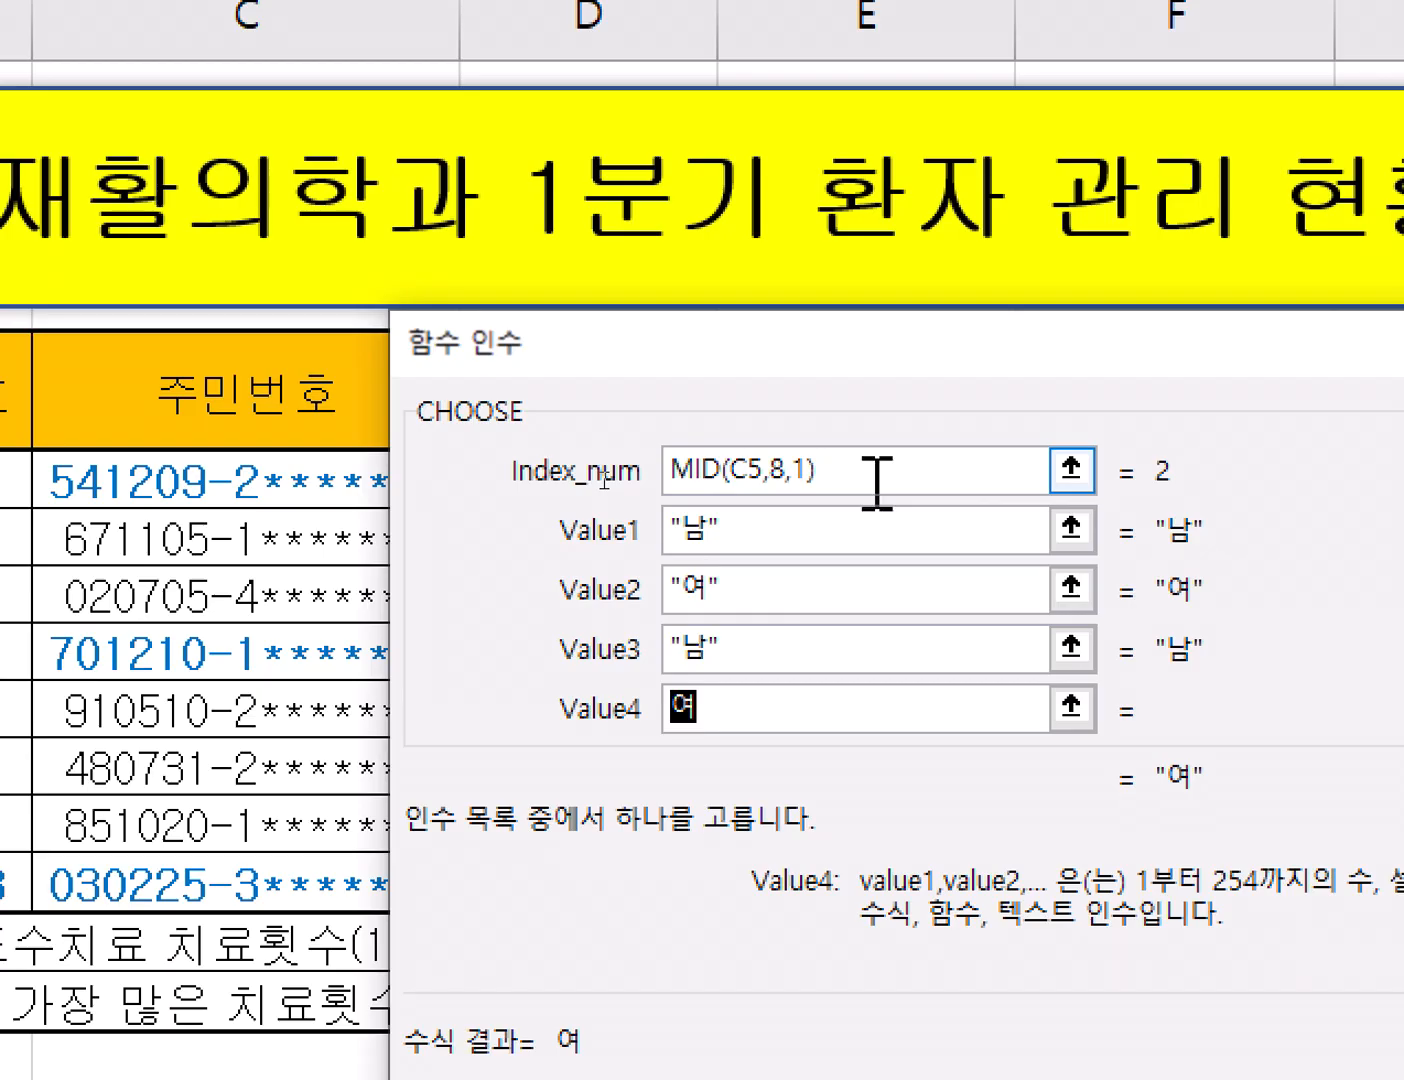
pyautogui.press('Return')
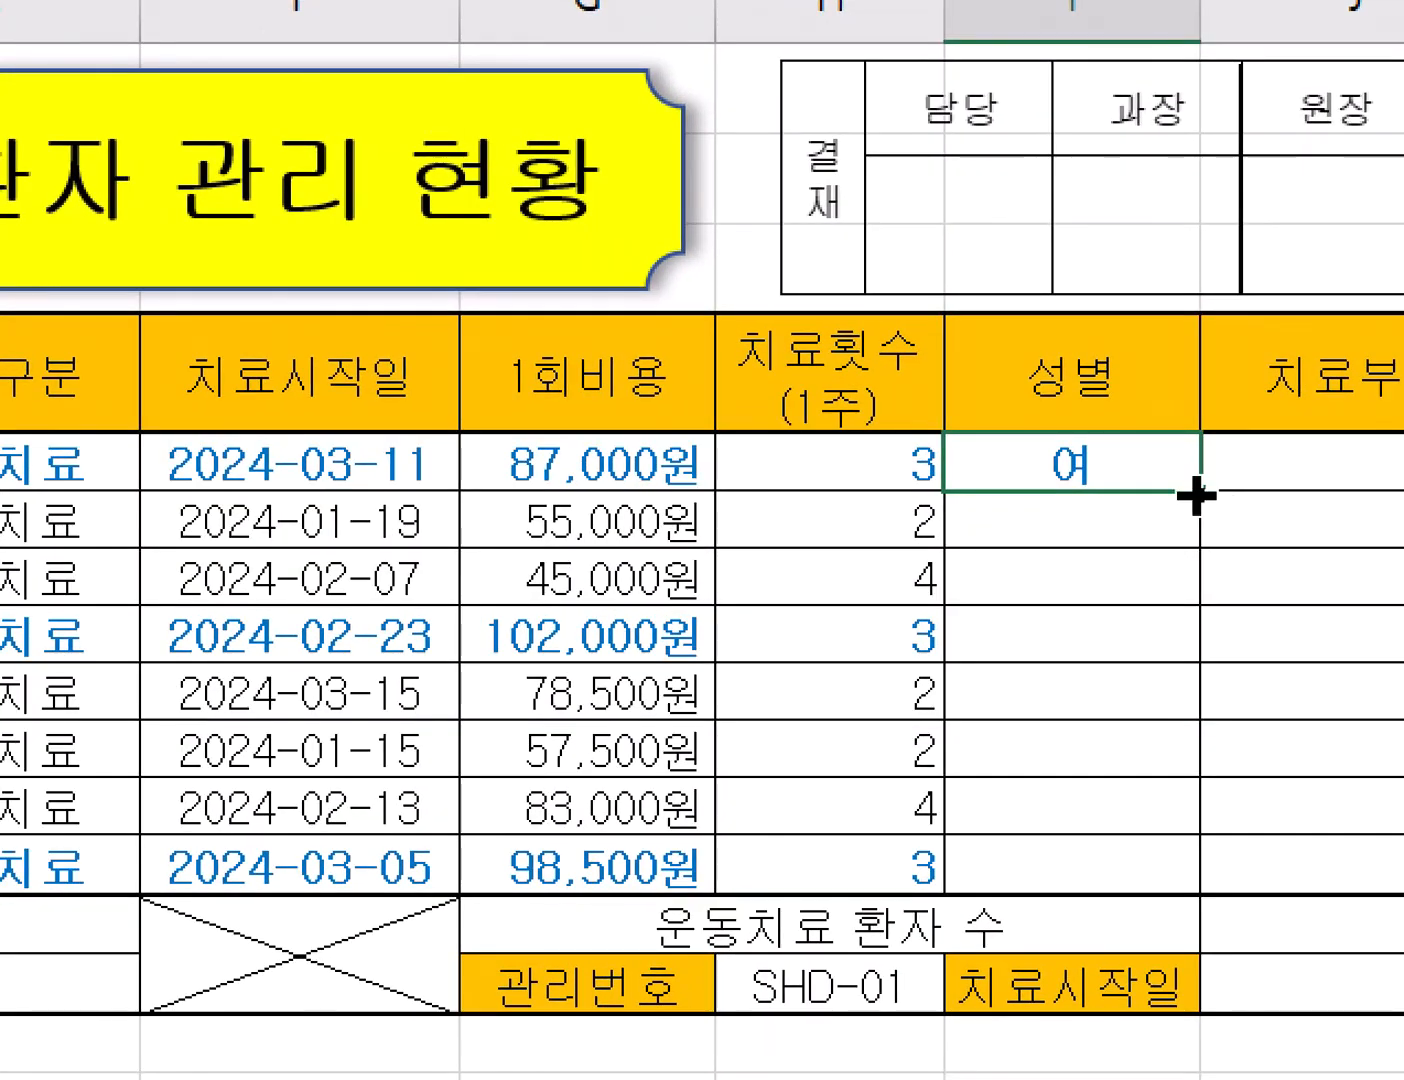
# Fill the 성별 formula from I5 down to I12 without formatting
pyautogui.moveTo(1191, 493); pyautogui.dragTo(1172, 889)
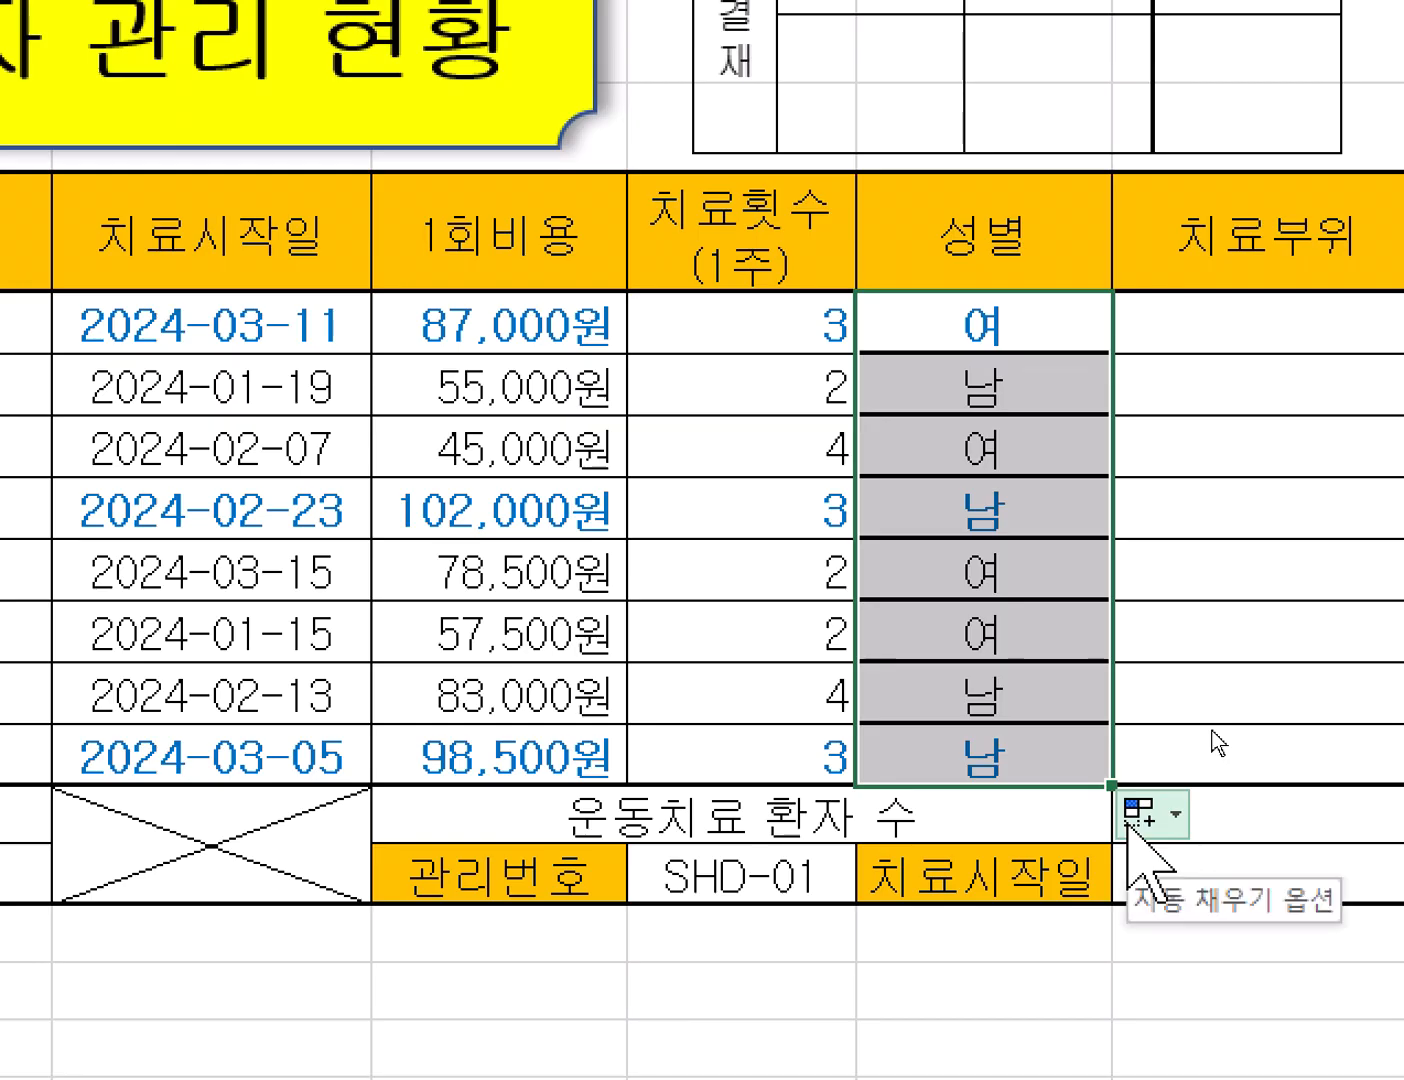
pyautogui.click(1127, 821)
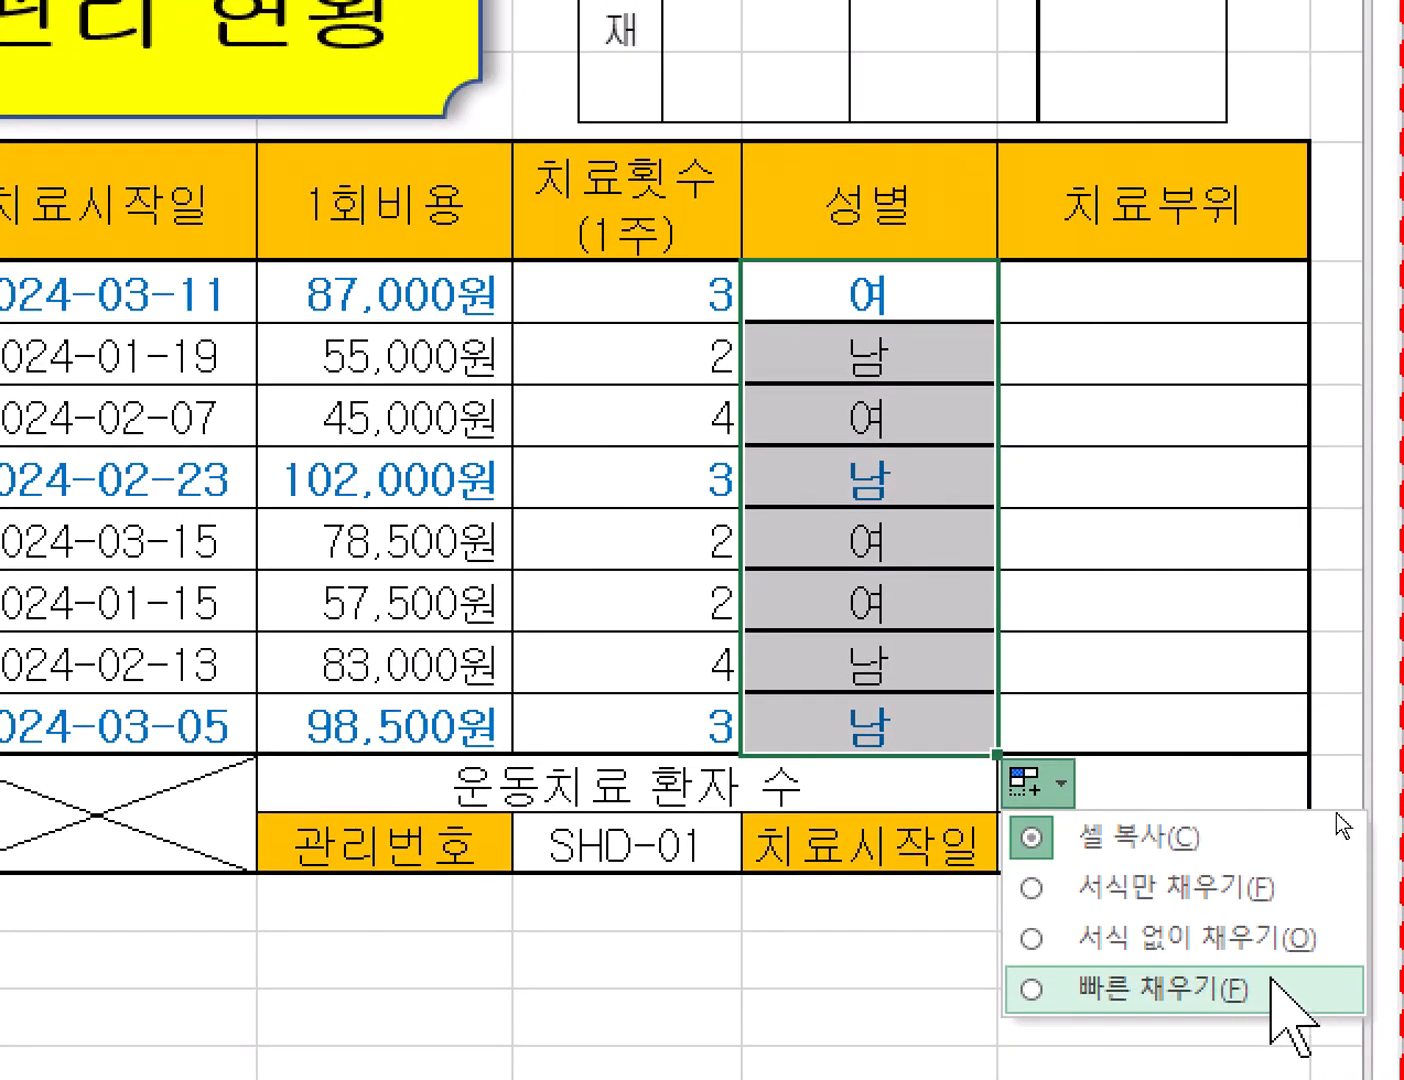
pyautogui.click(1331, 938)
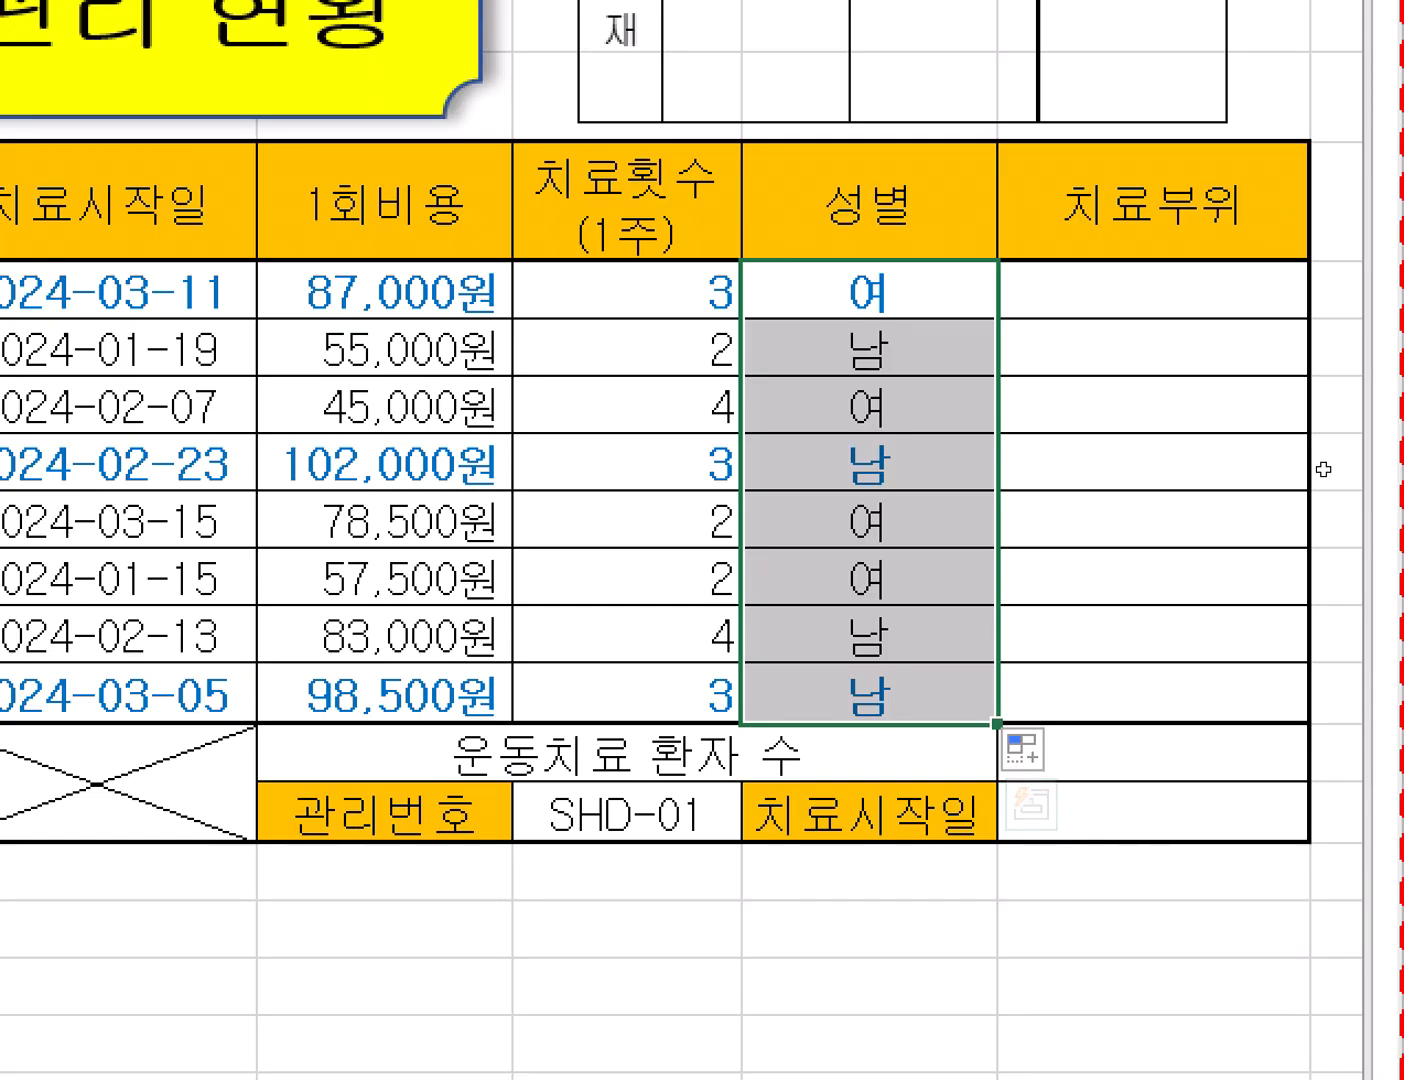
# Start a LEFT function in the first 치료부위 cell (J5) and open its function arguments
pyautogui.click(1245, 293)
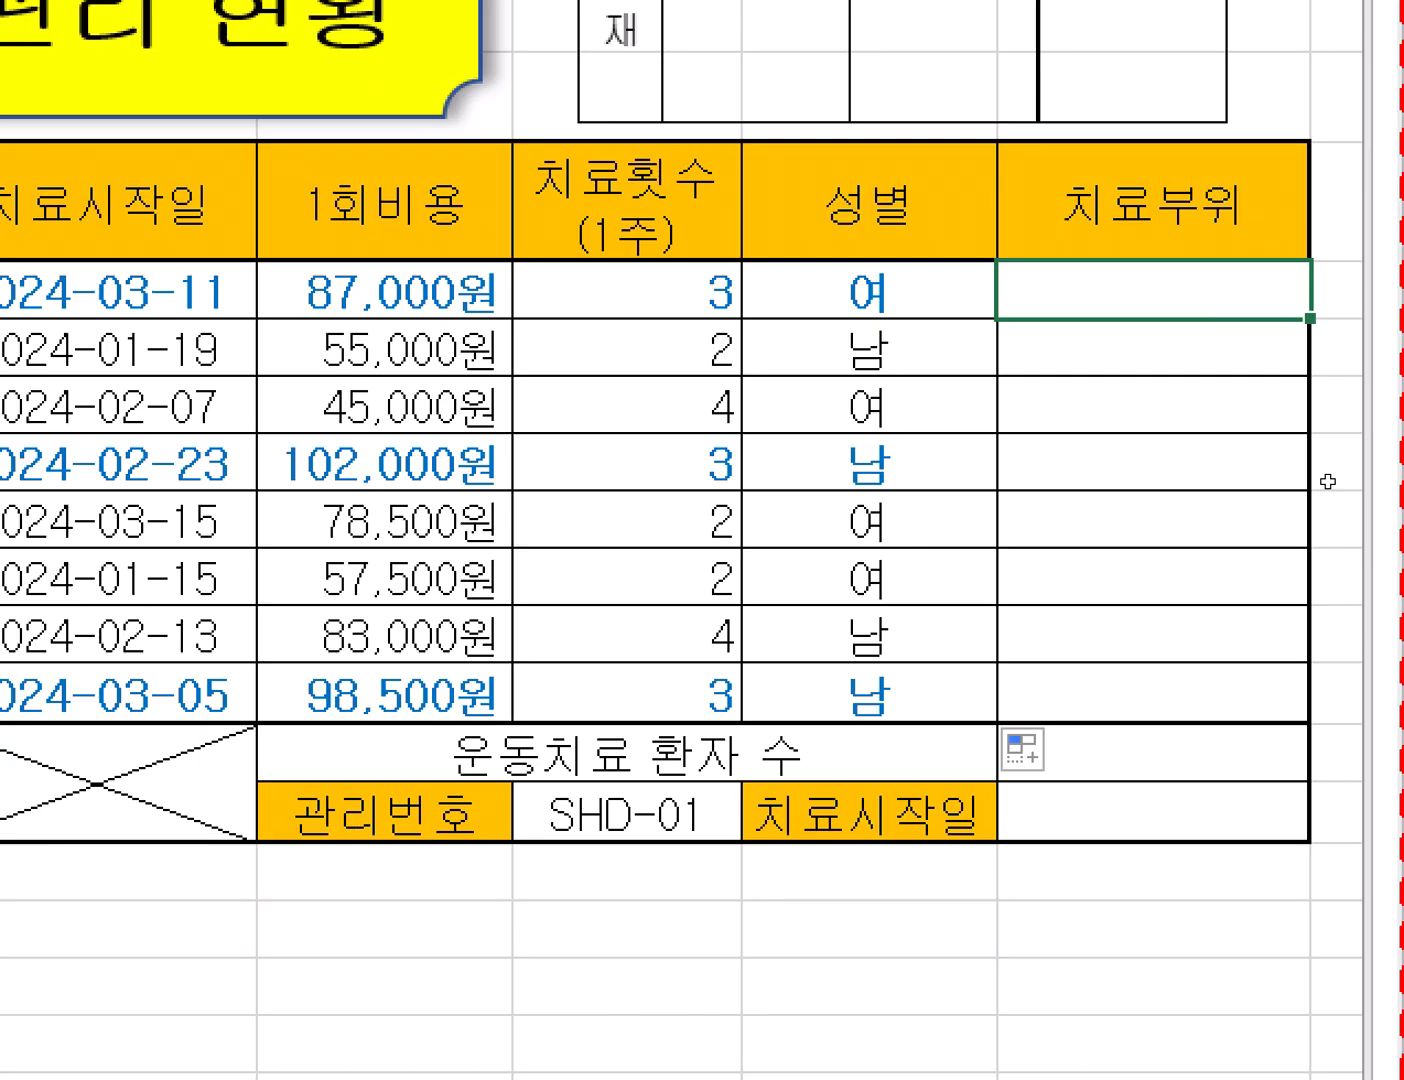
pyautogui.doubleClick(1245, 295)
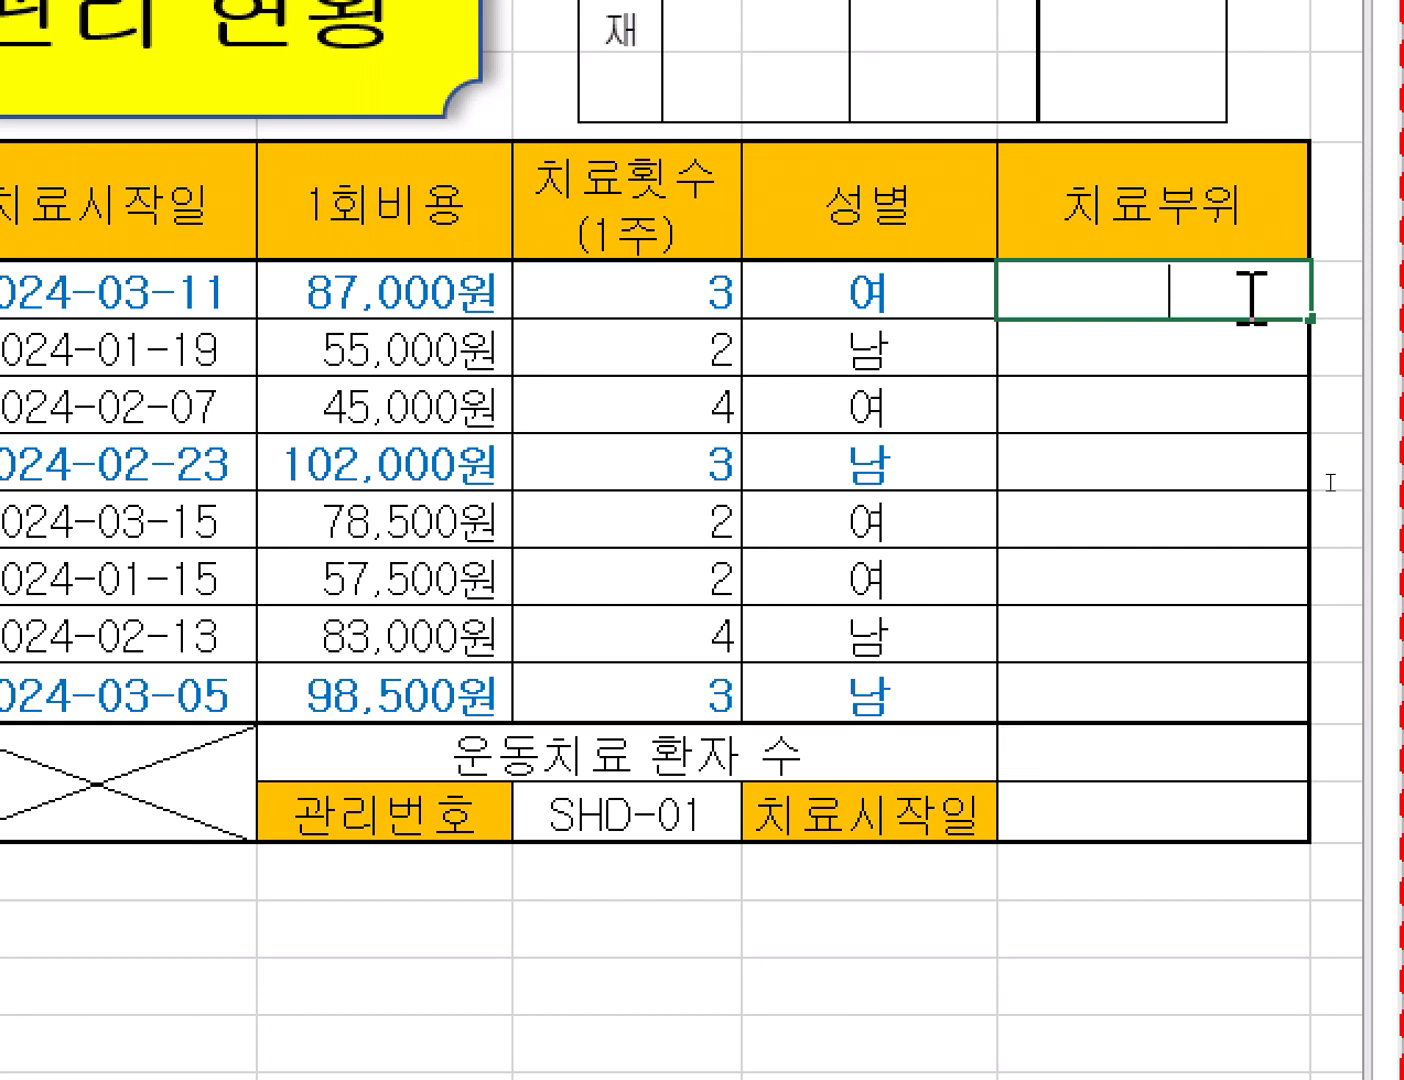
pyautogui.write('=ㅣㄷㄹㅅ')
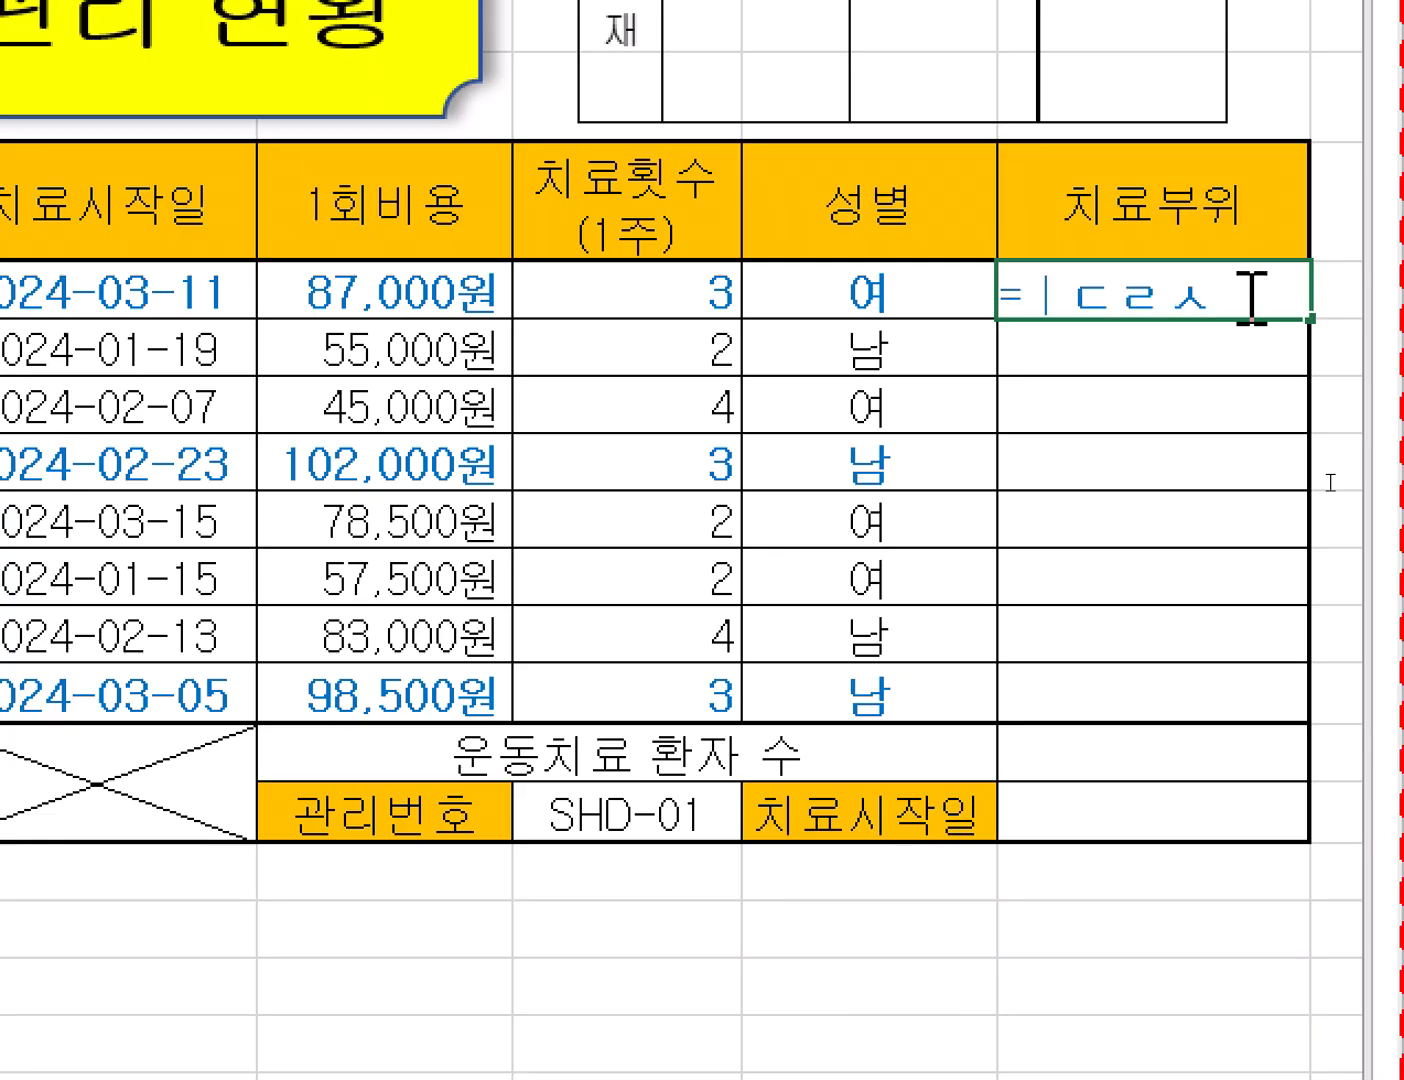
pyautogui.press('BackSpace')
pyautogui.press('BackSpace')
pyautogui.press('BackSpace')
pyautogui.press('BackSpace')
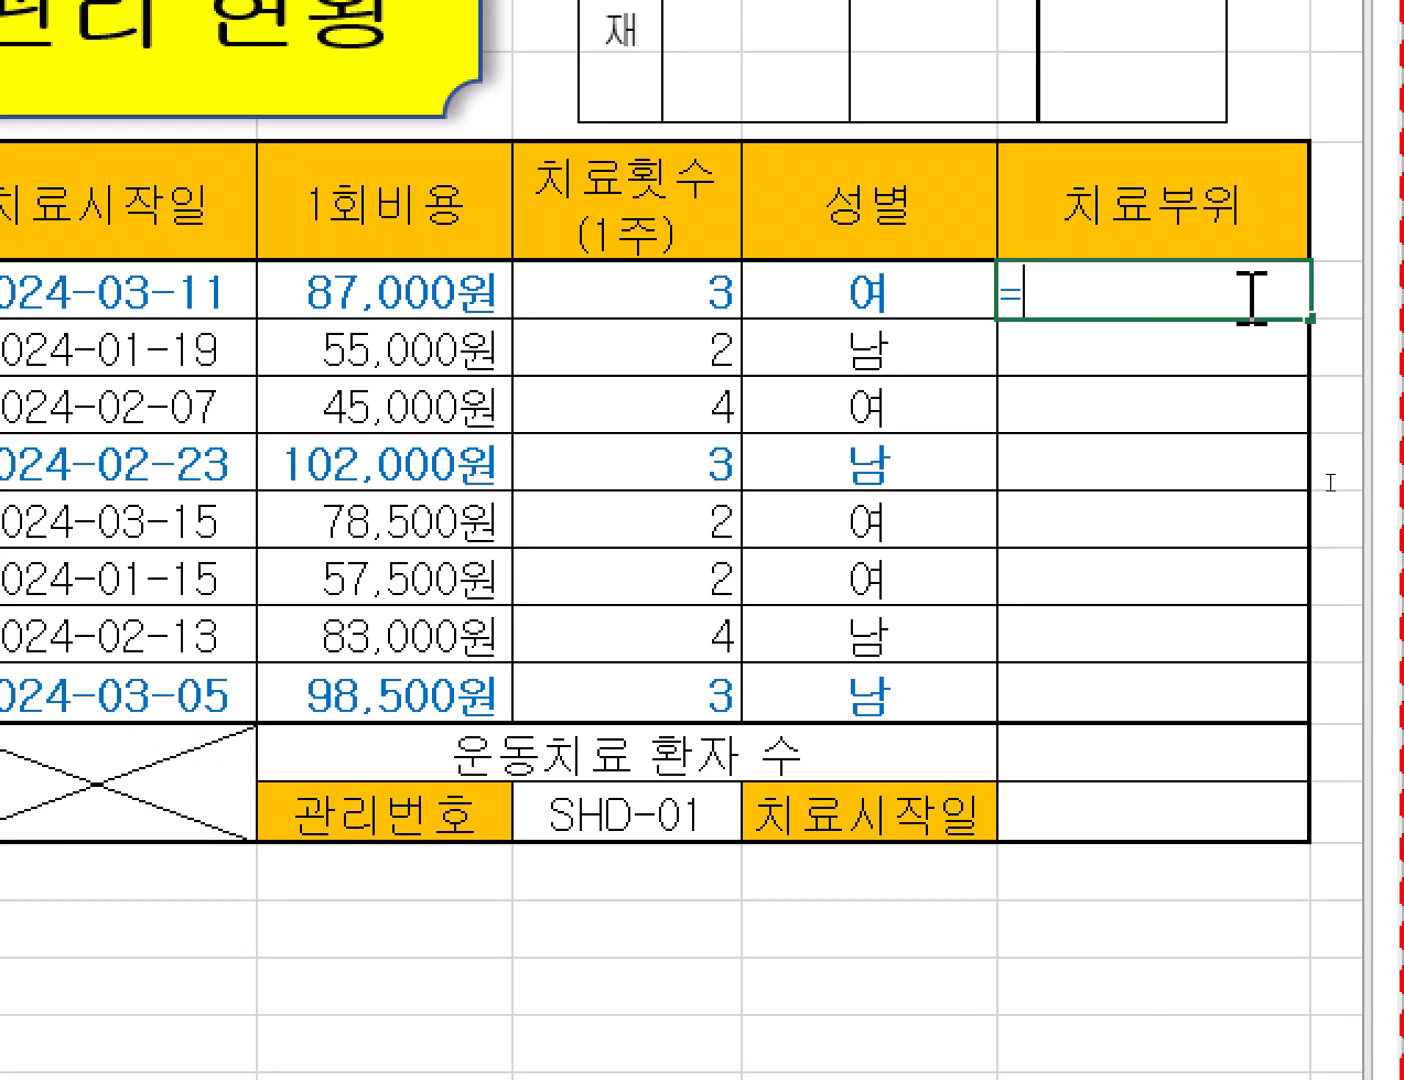
pyautogui.write('lef')
pyautogui.press('Tab')
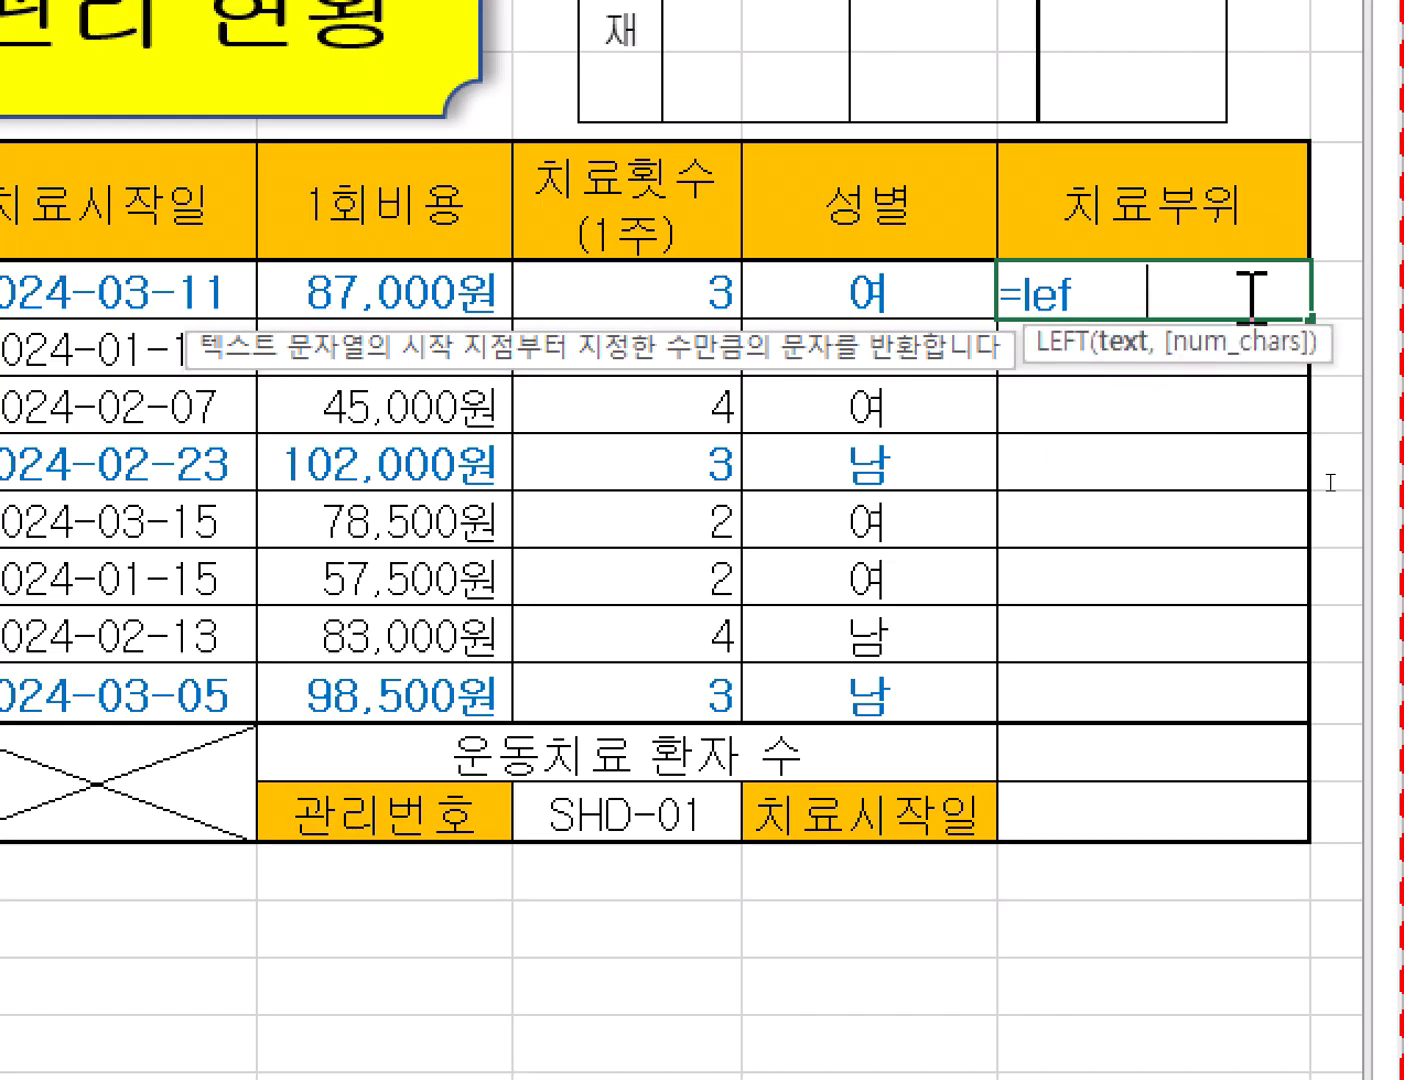
pyautogui.hotkey('ctrl', 'a')
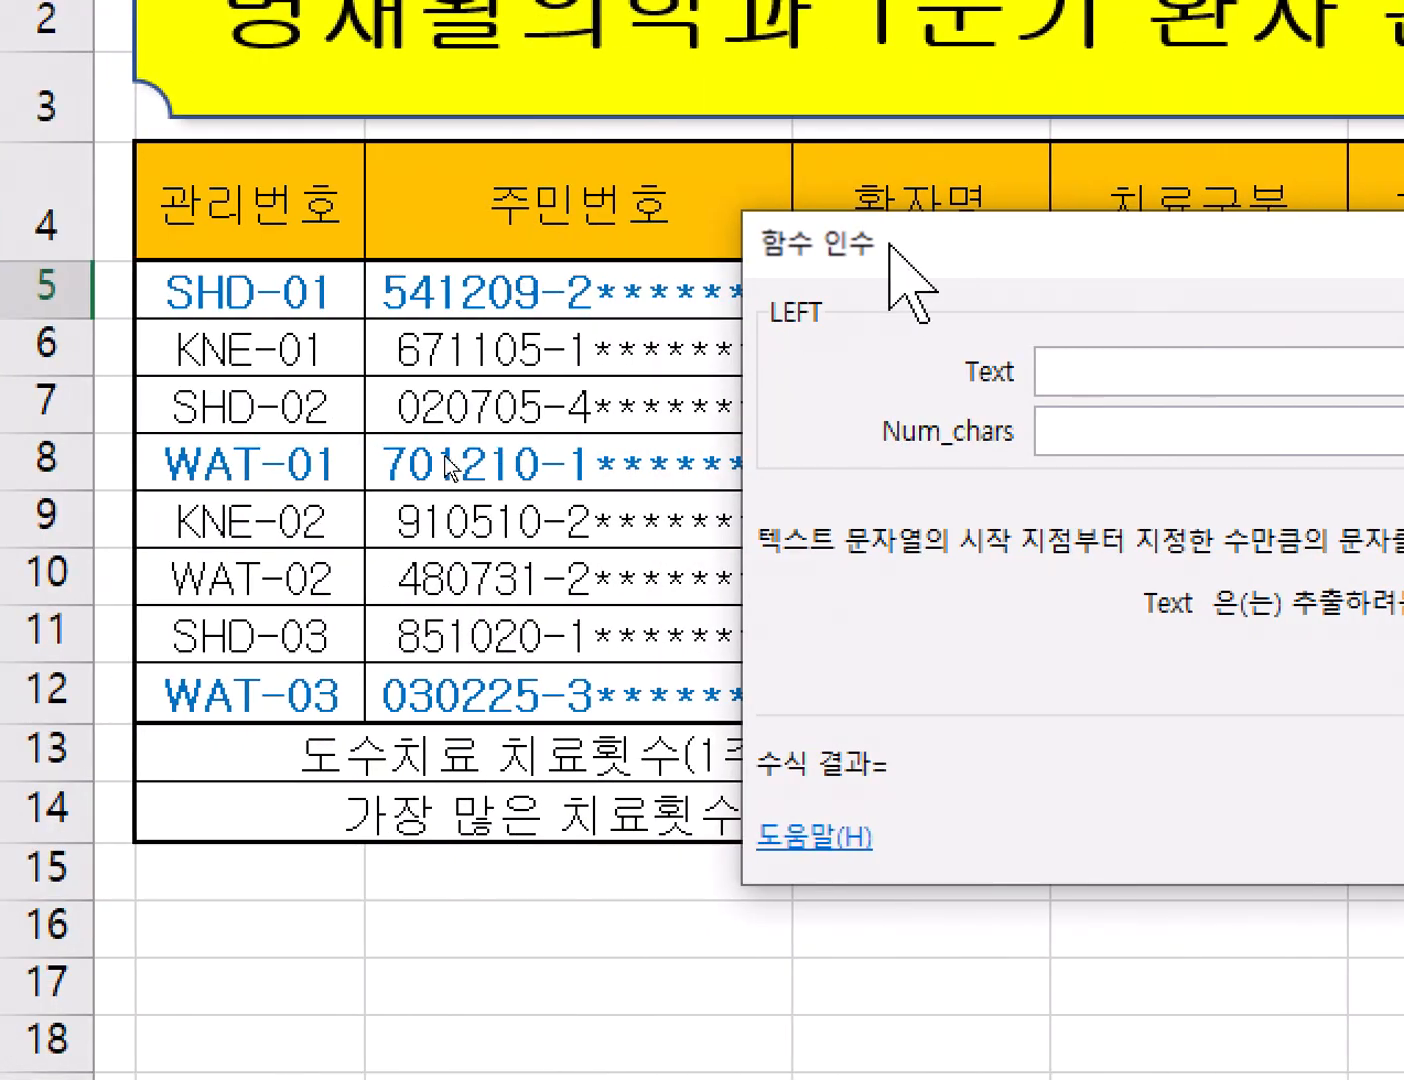
# Set the LEFT function's Text to B5 and Num_chars to 1, and complete the formula
pyautogui.moveTo(880, 262); pyautogui.dragTo(561, 220)
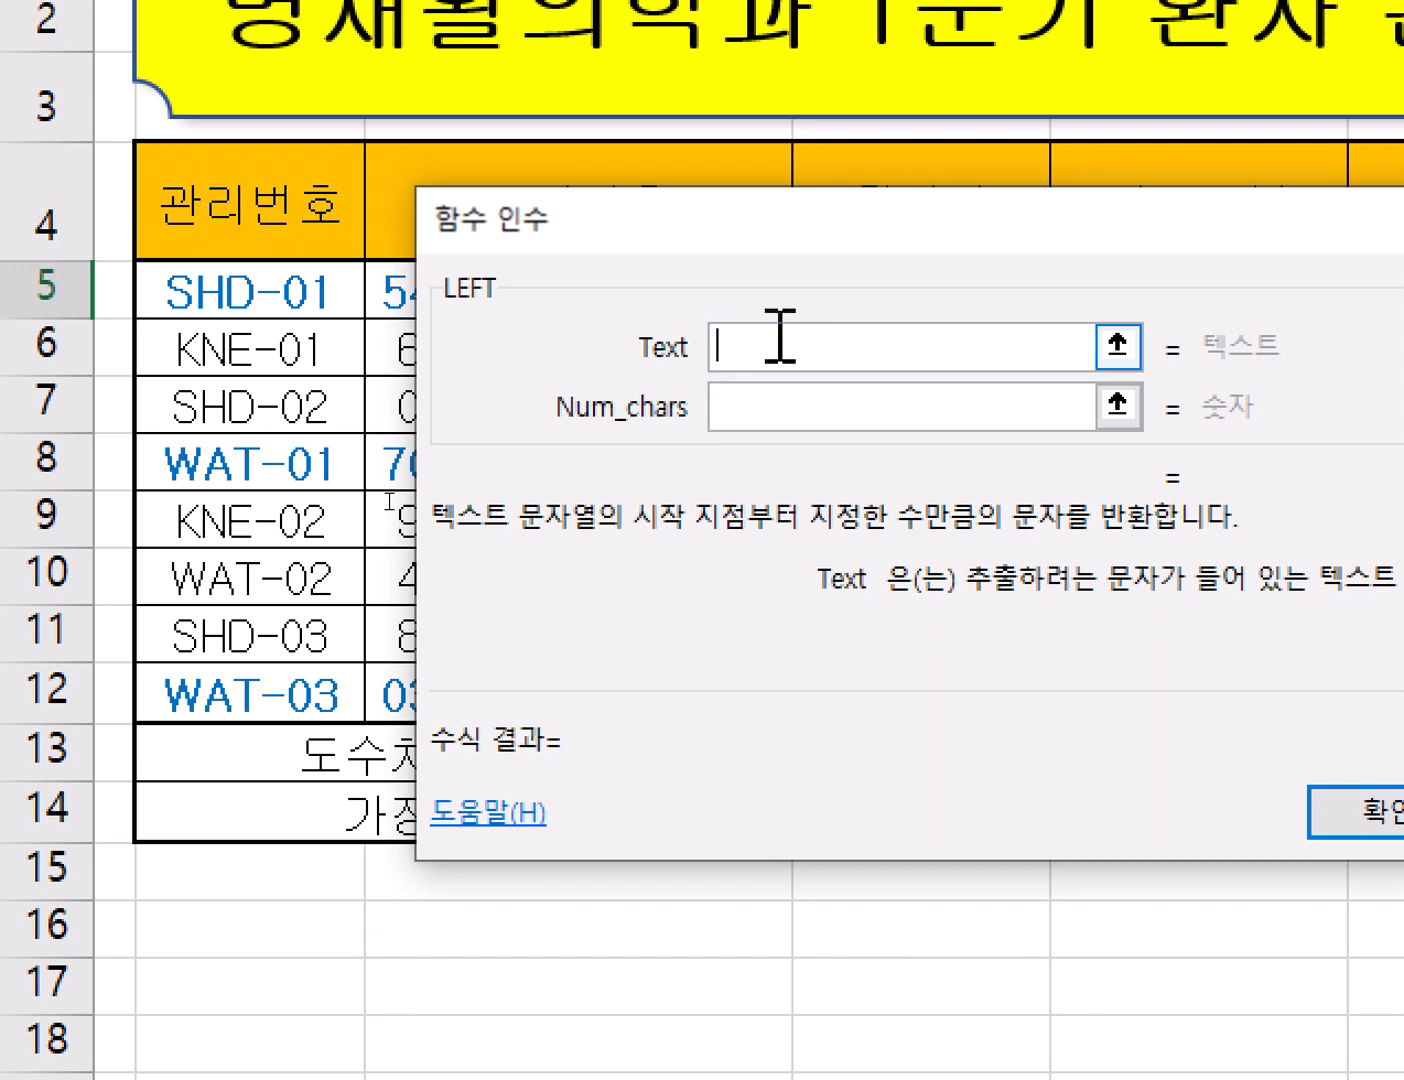
pyautogui.click(280, 298)
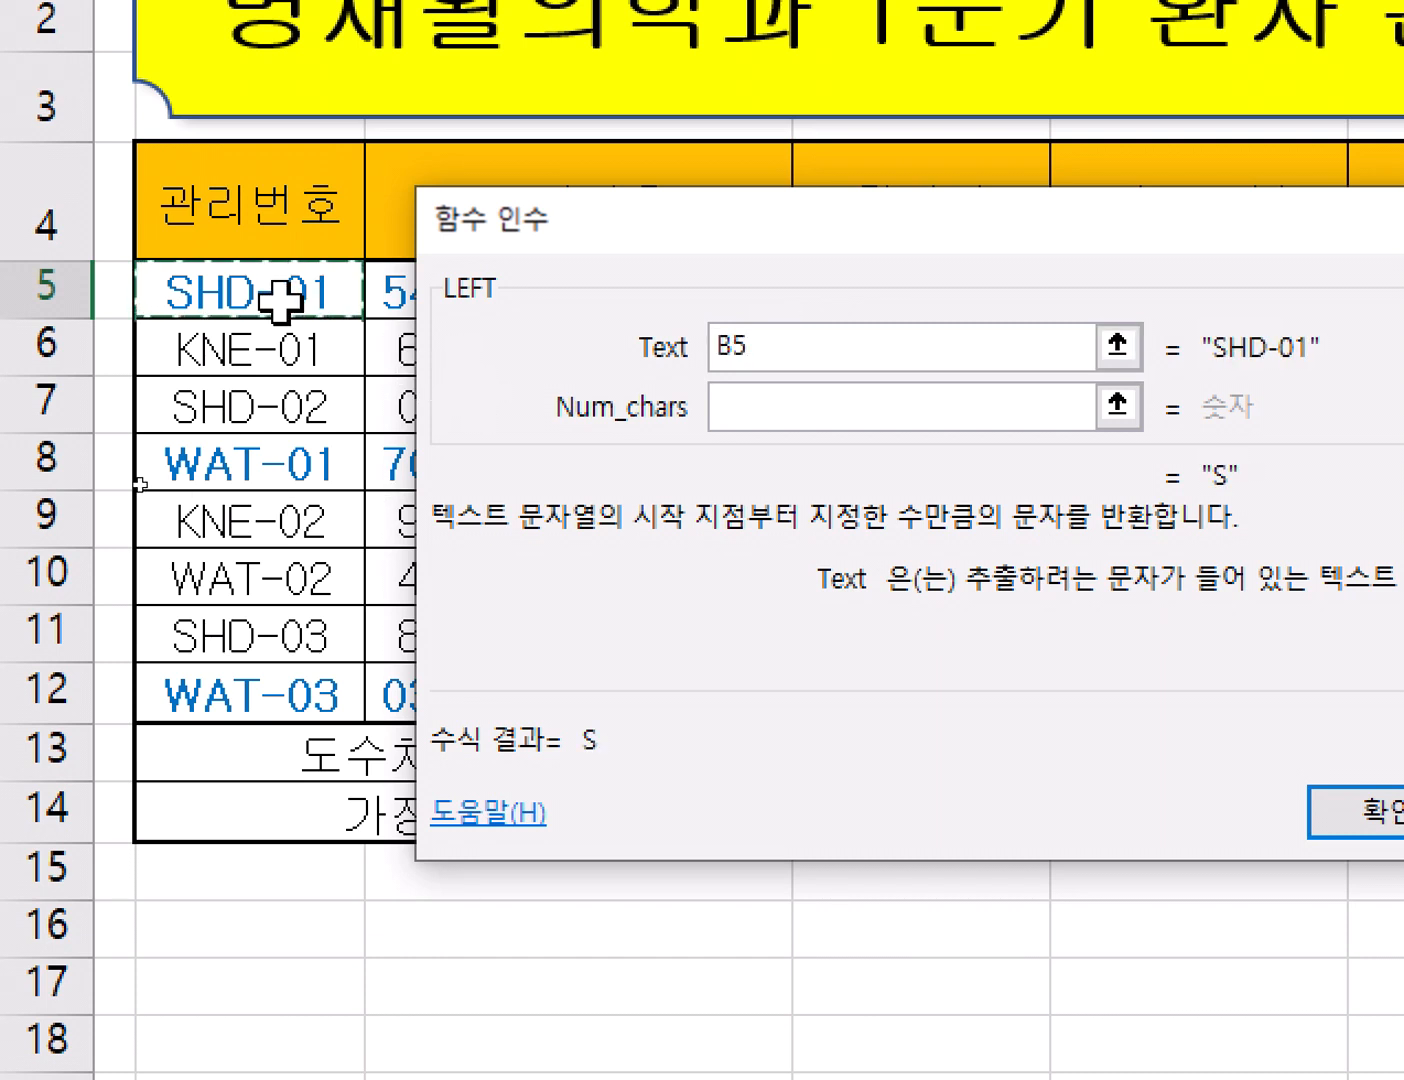
pyautogui.click(760, 404)
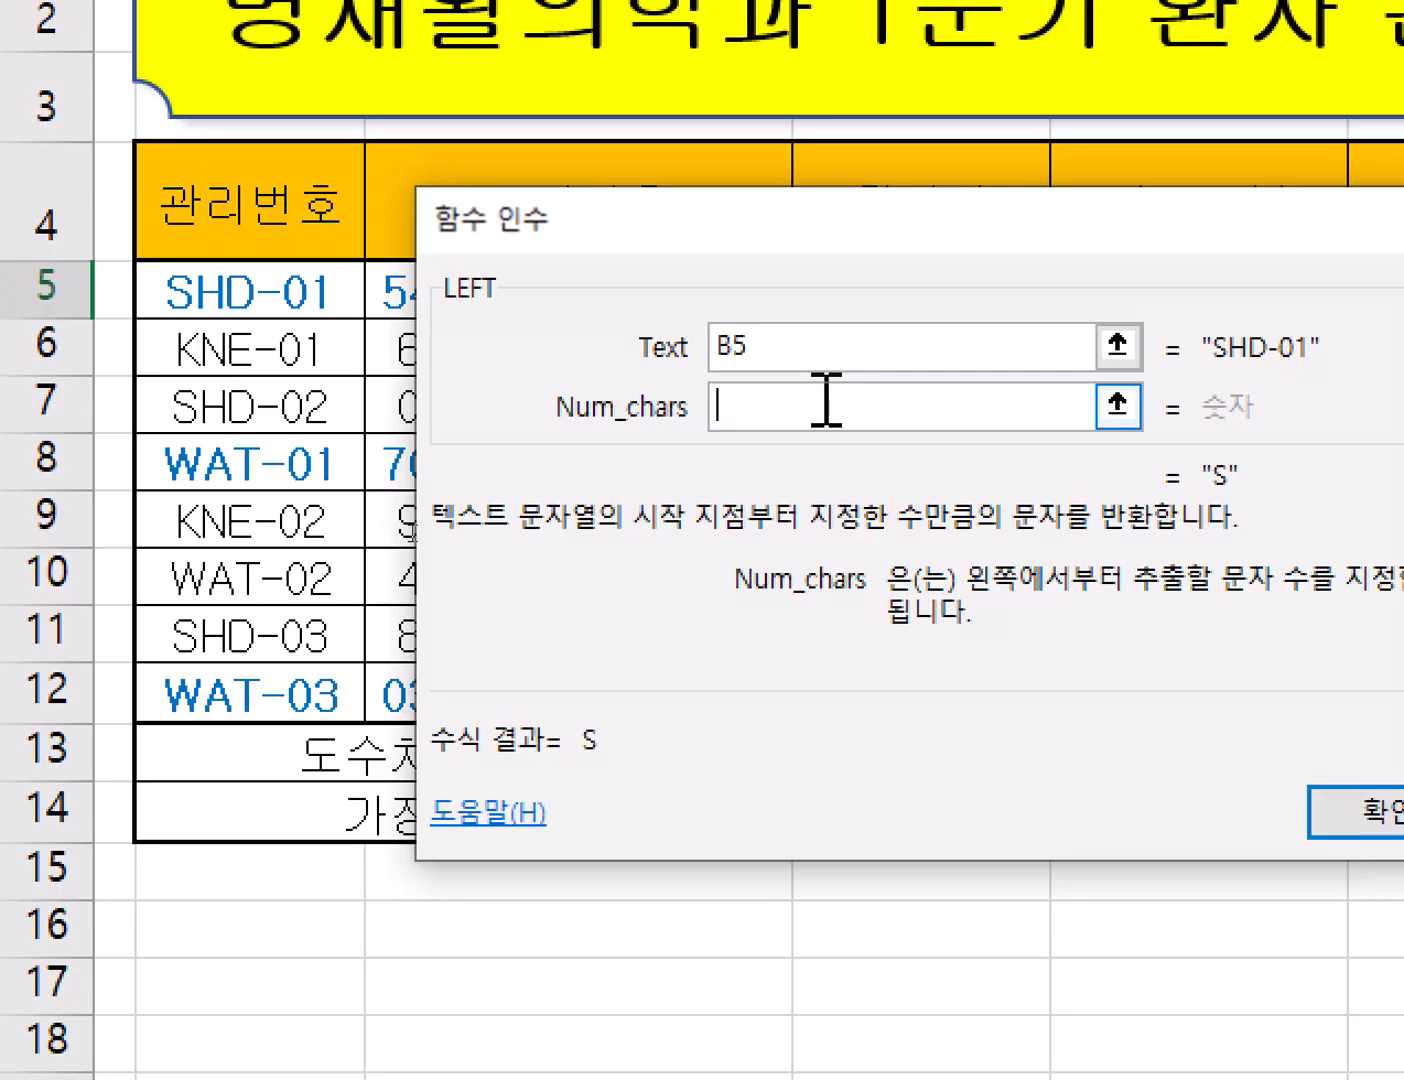
pyautogui.write('1')
pyautogui.press('Return')
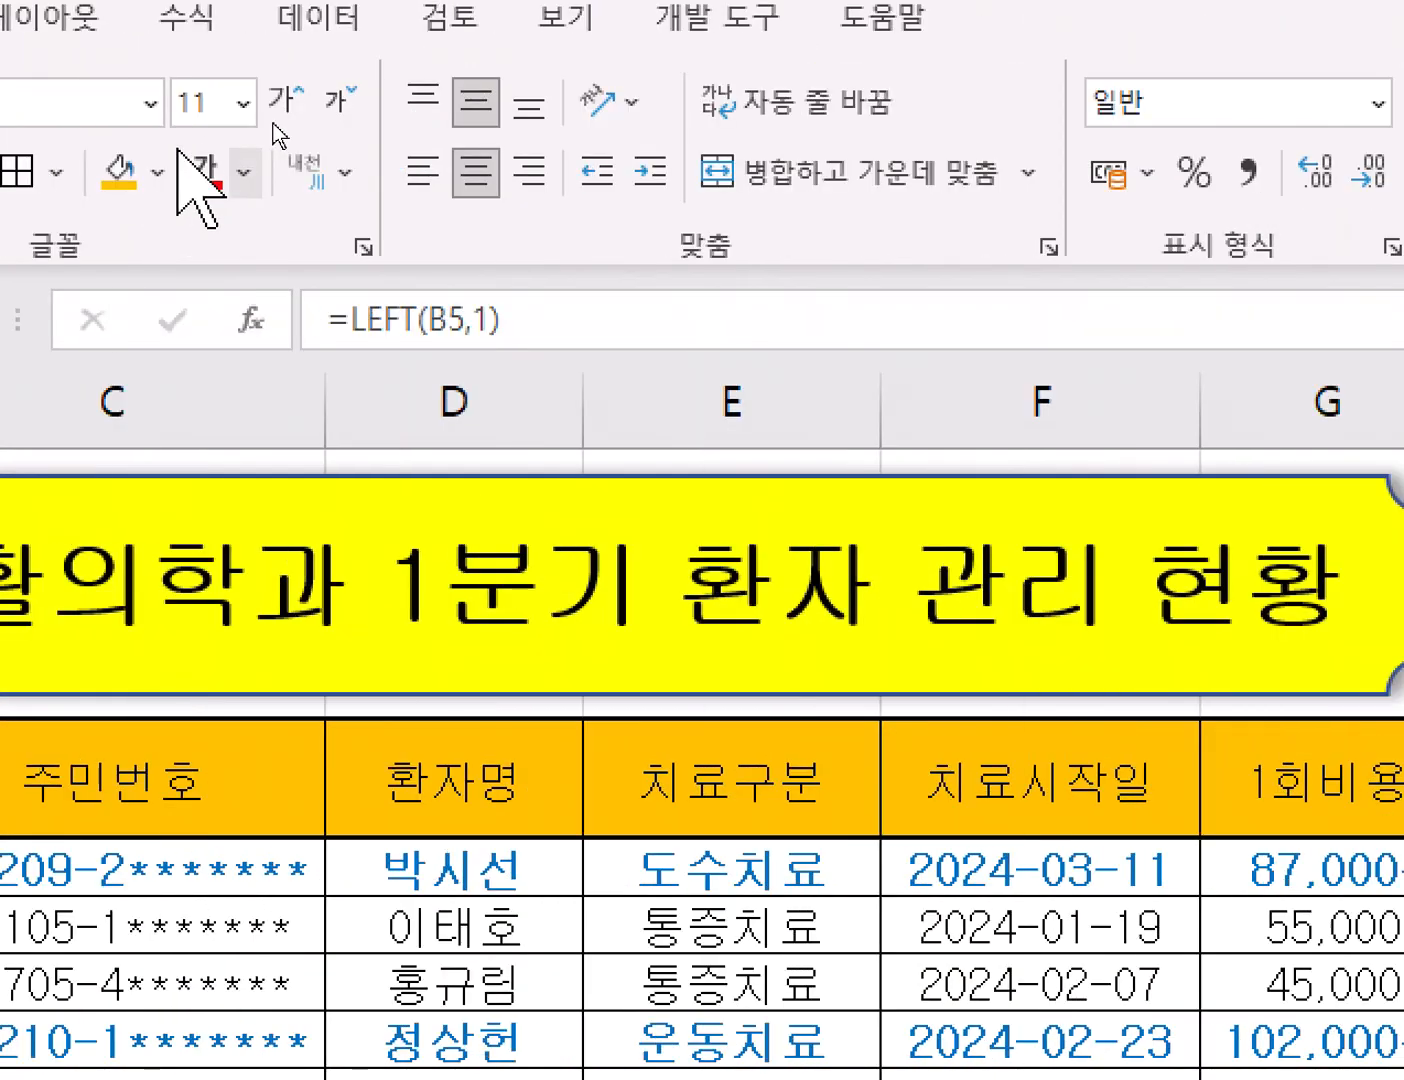
# Cut the LEFT expression out of the J5 formula, start an IF function in its place and open its function arguments
pyautogui.moveTo(672, 326); pyautogui.dragTo(549, 320)
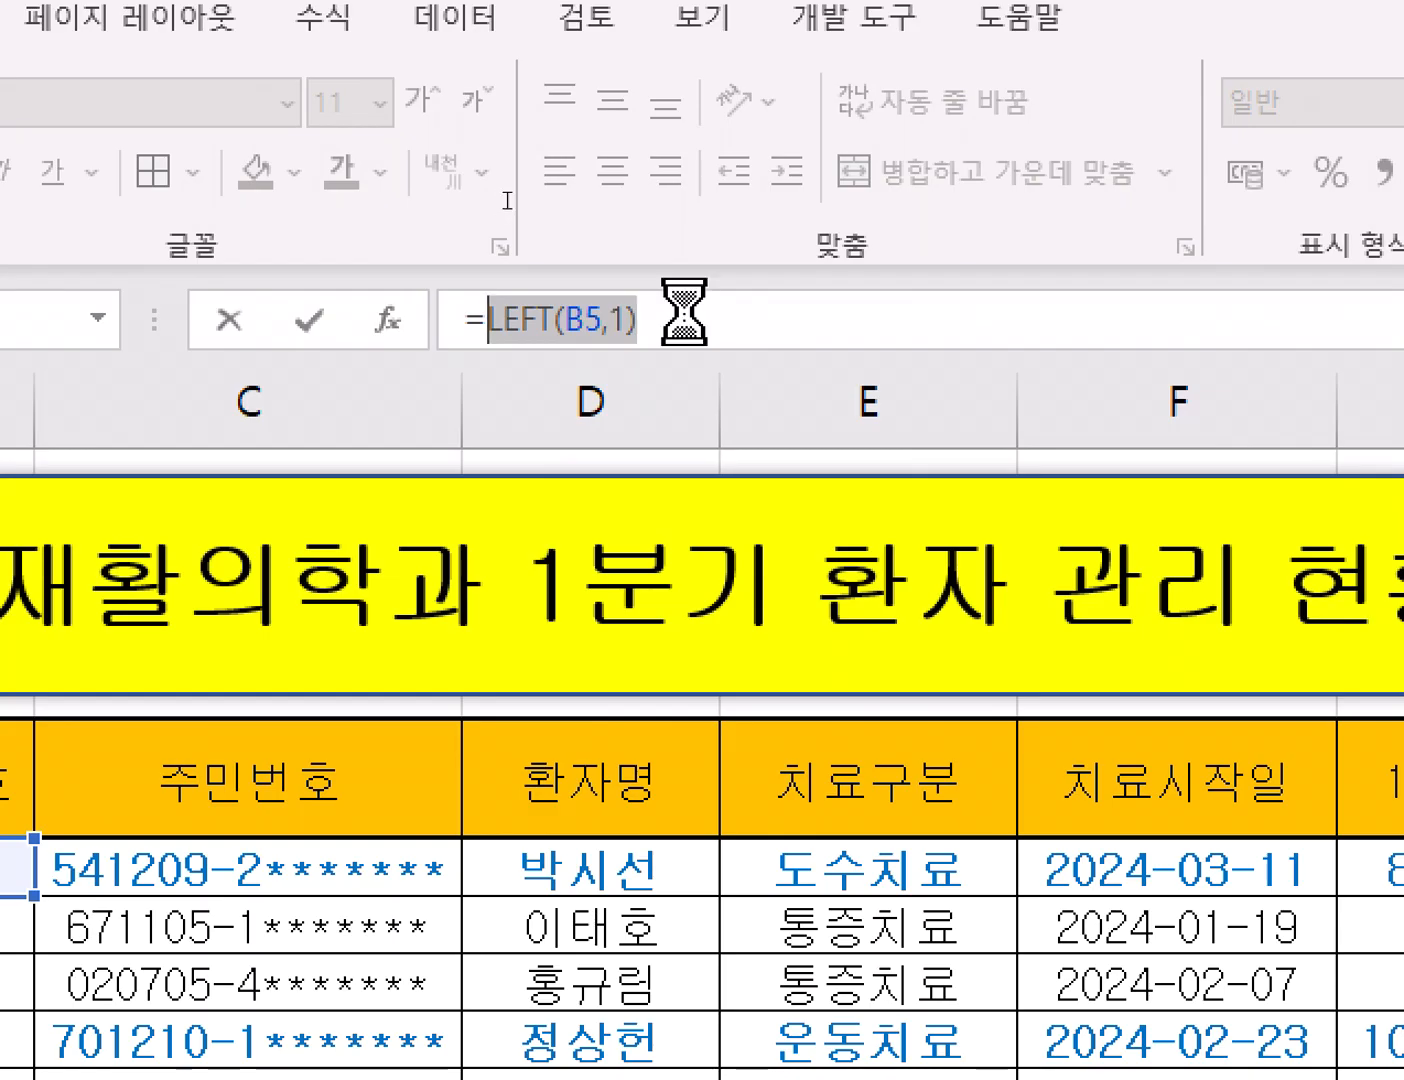
pyautogui.press('BackSpace')
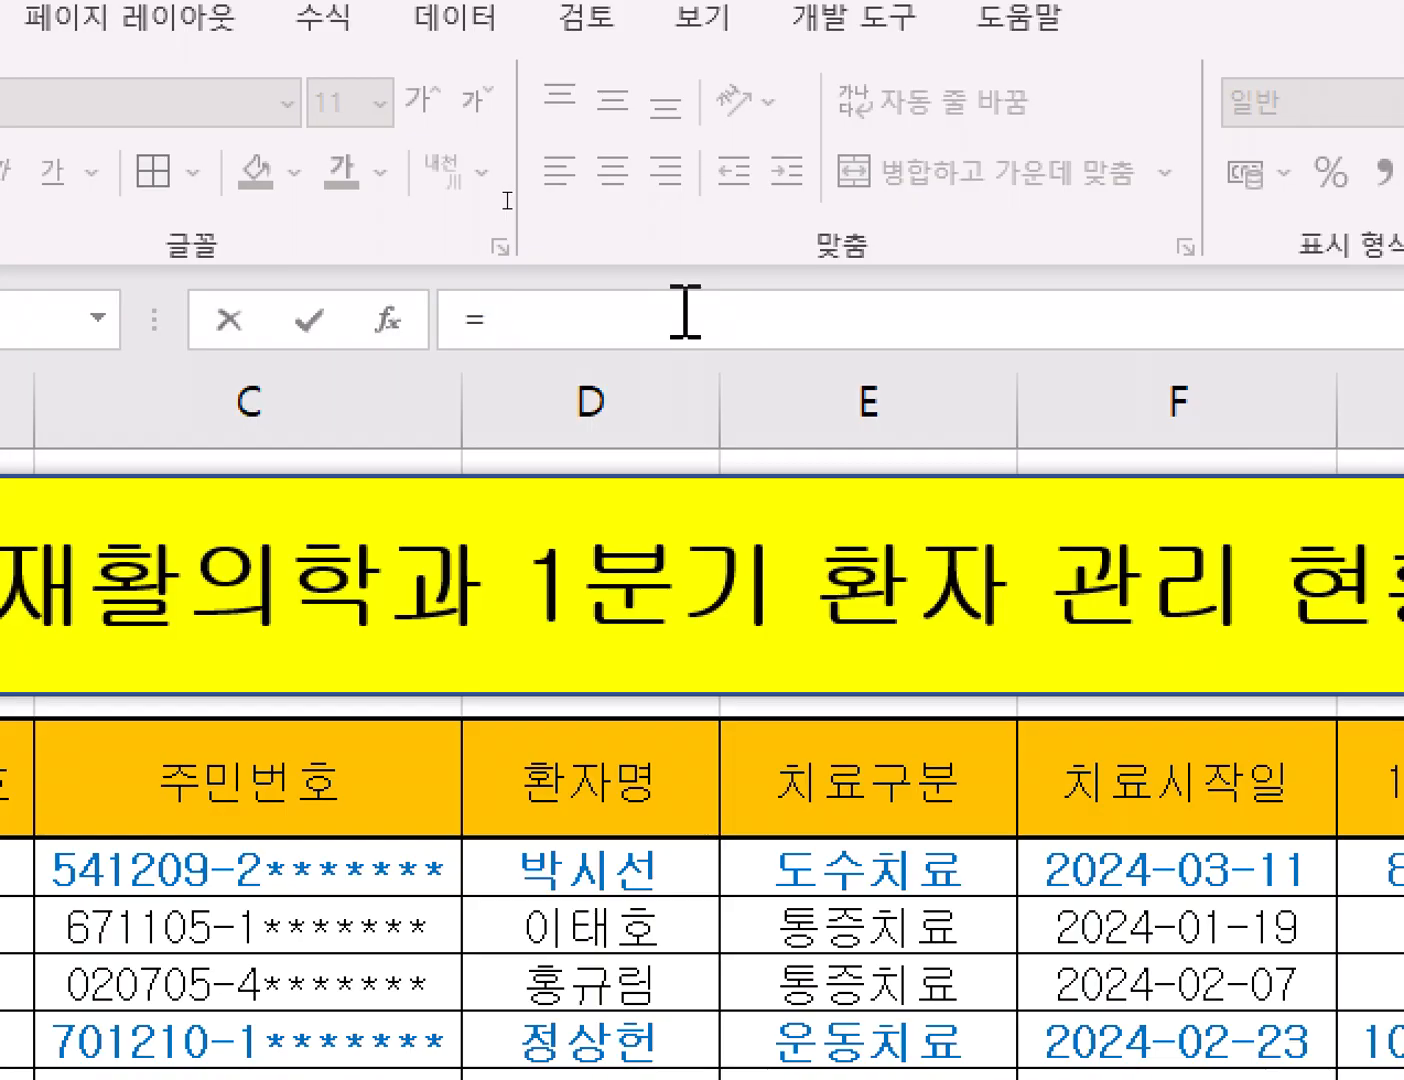
pyautogui.write('if')
pyautogui.press('Tab')
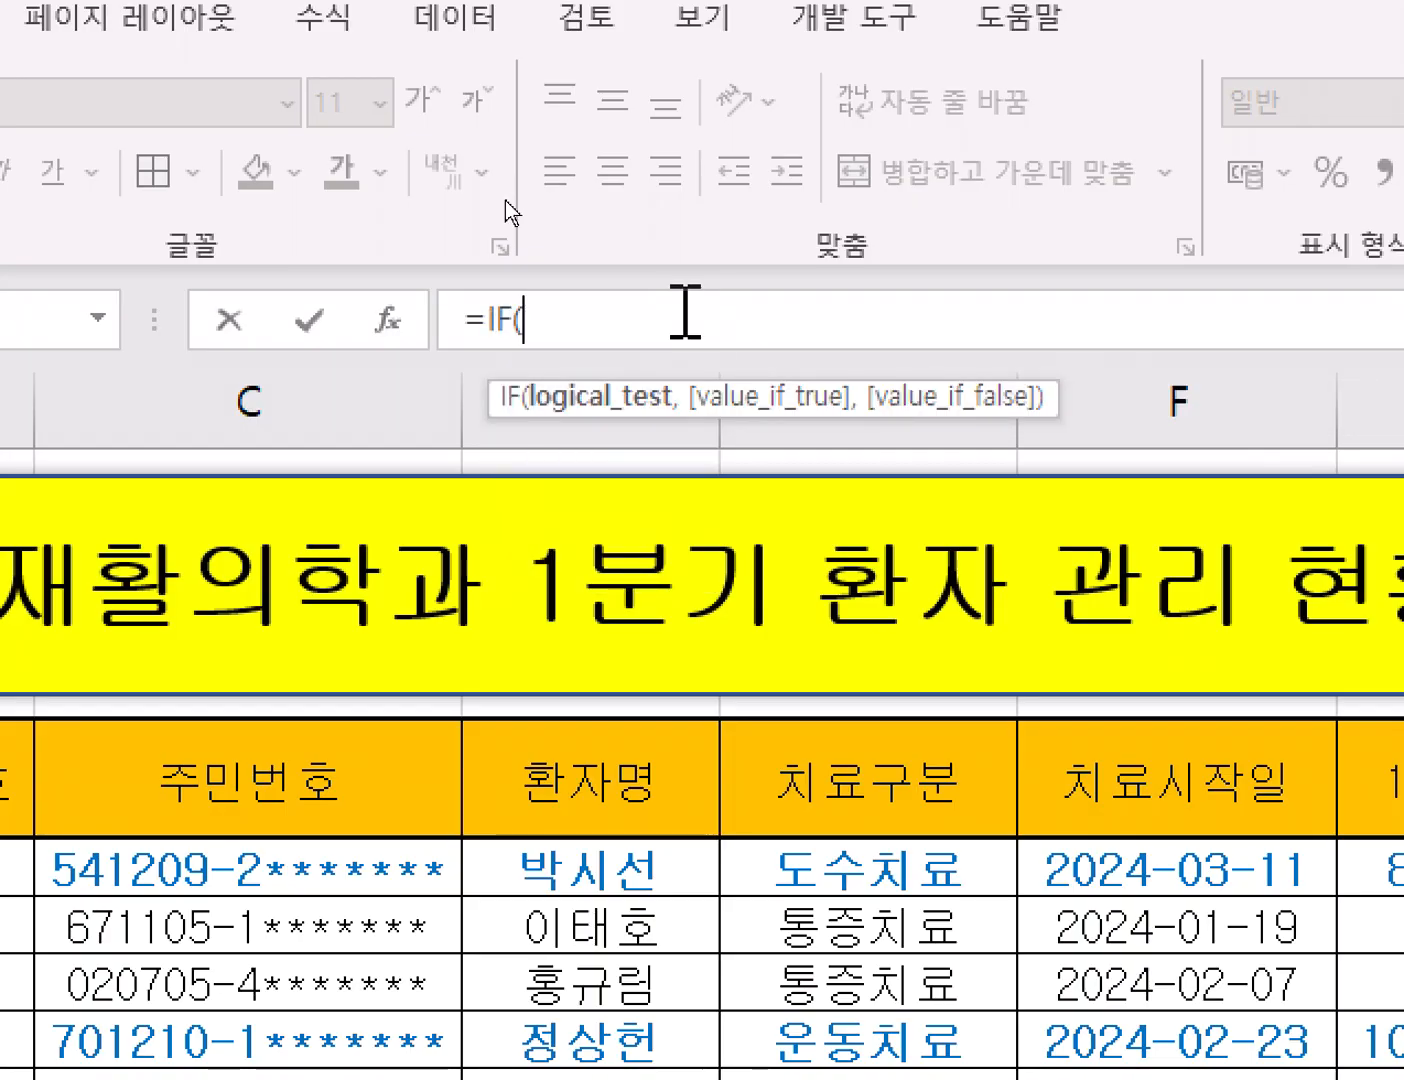
pyautogui.hotkey('ctrl', 'a')
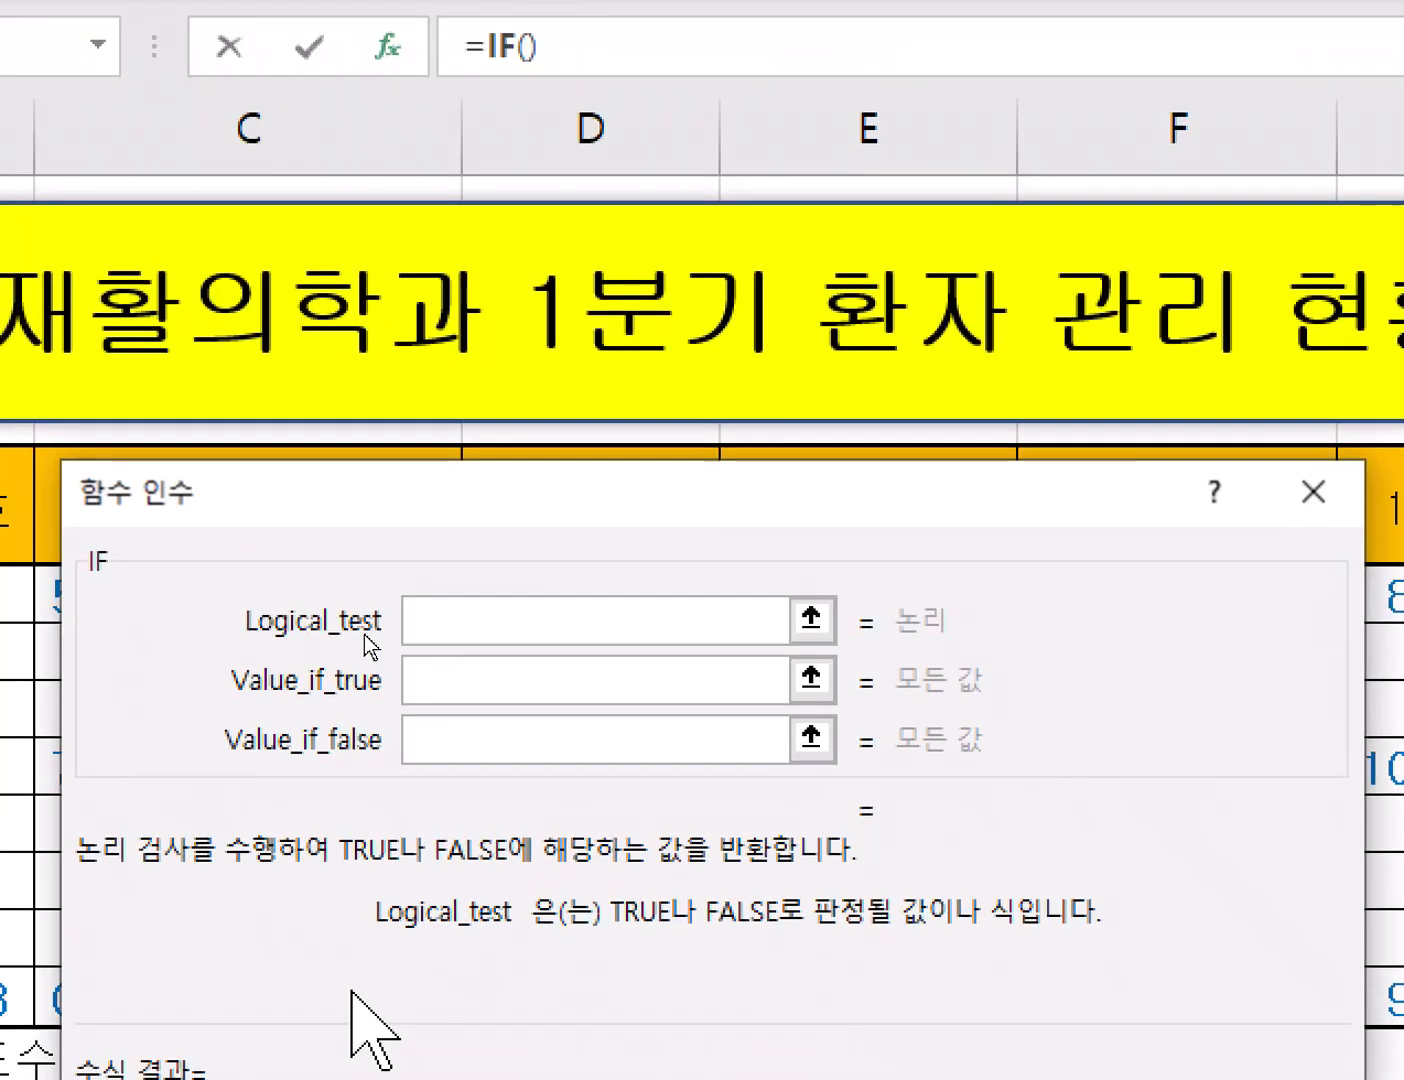
# Set the IF function's Logical_test to LEFT(B5,1)="s", reusing the cut LEFT expression, and its Value_if_true to 어깨
pyautogui.moveTo(504, 523); pyautogui.dragTo(677, 198)
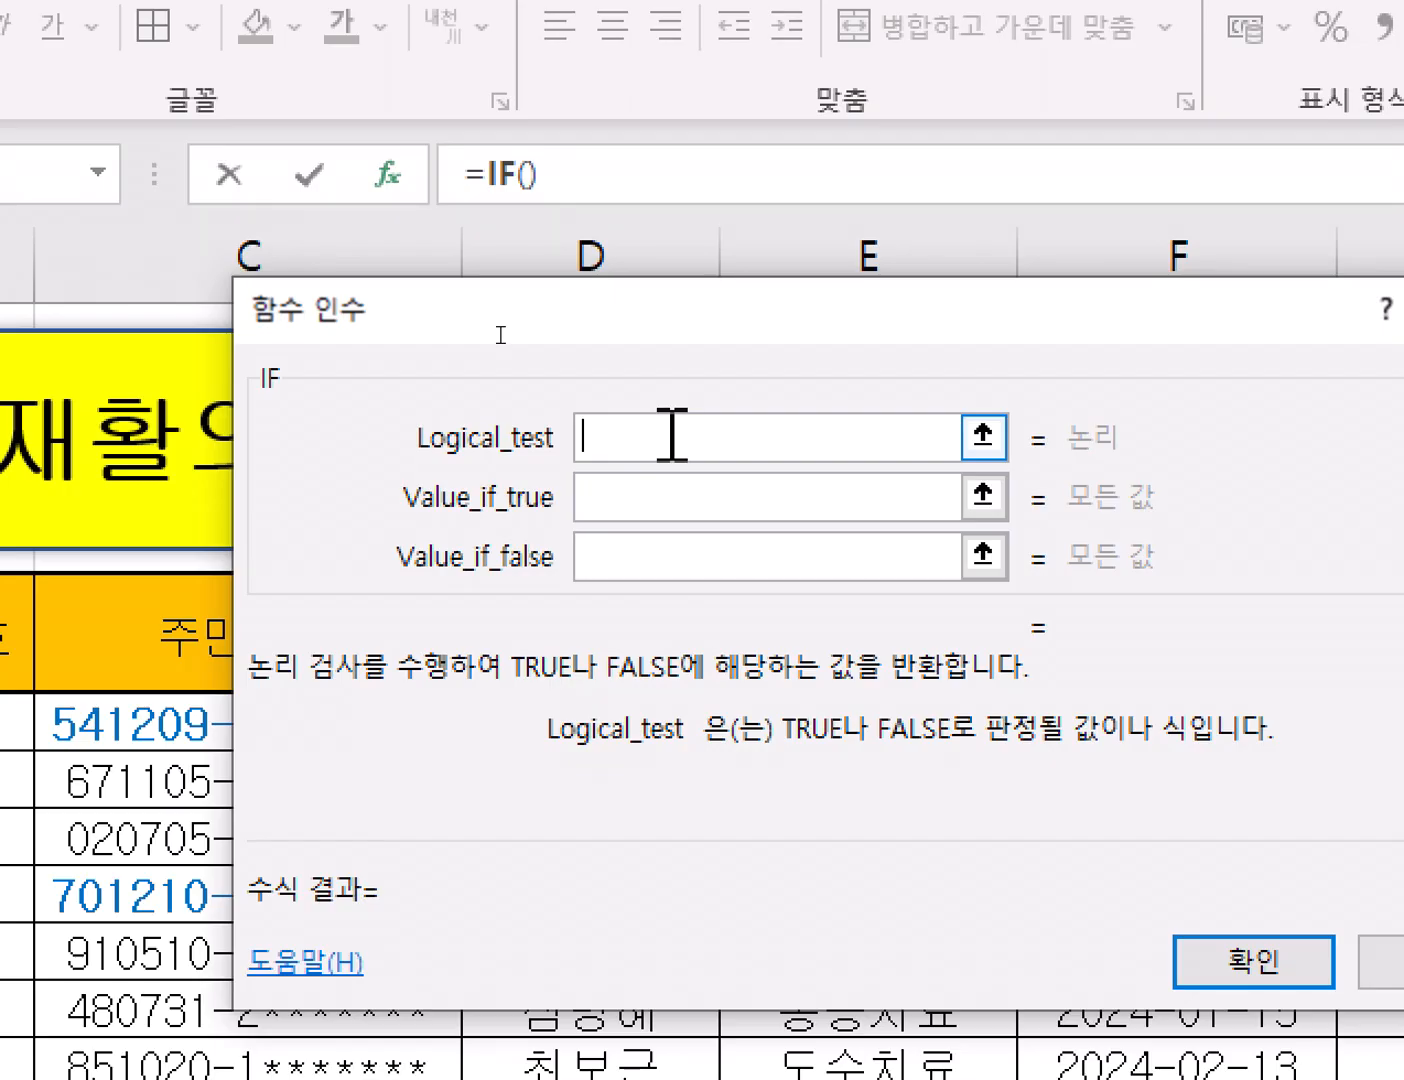
pyautogui.hotkey('ctrl', 'v')
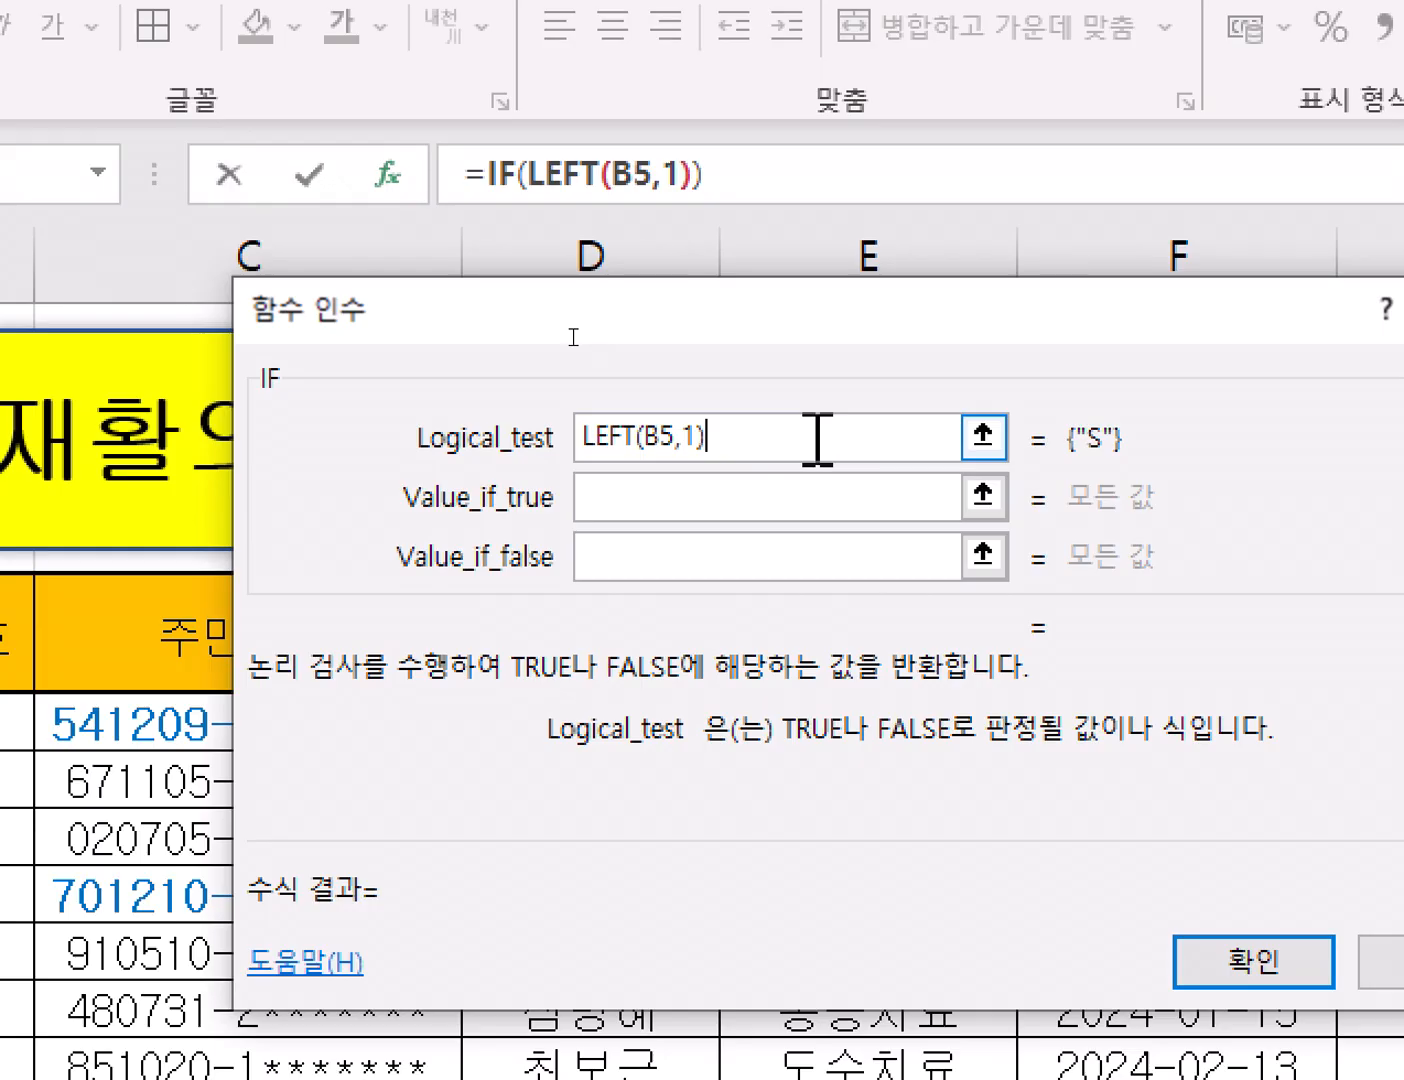
pyautogui.write('=')
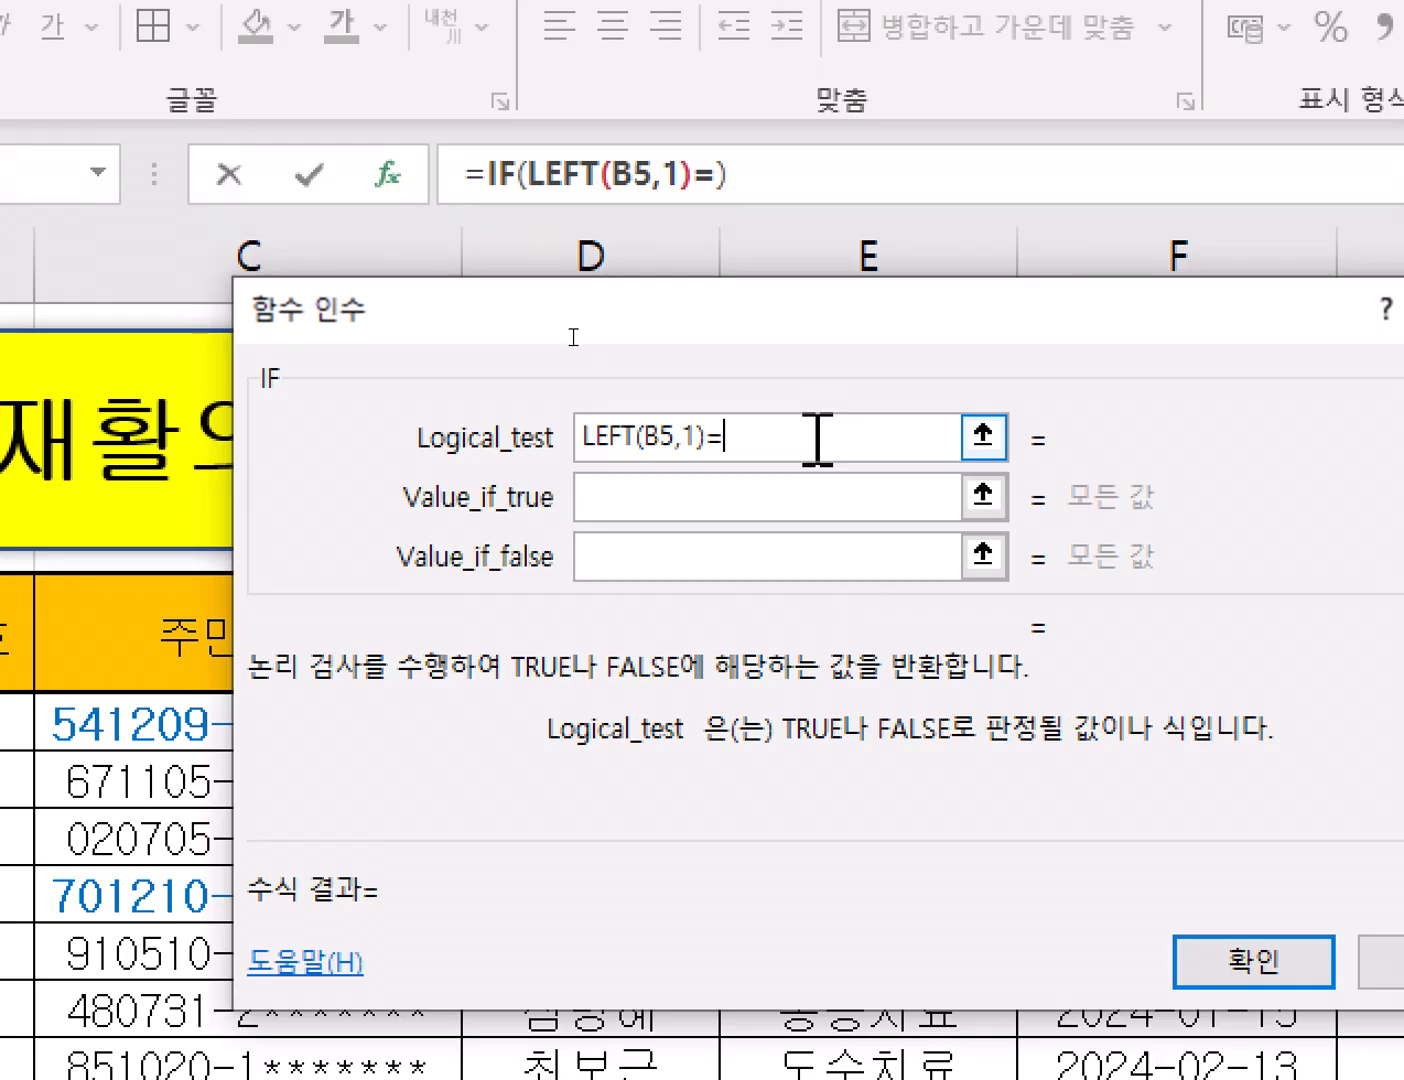
pyautogui.write('"s"')
pyautogui.press('Tab')
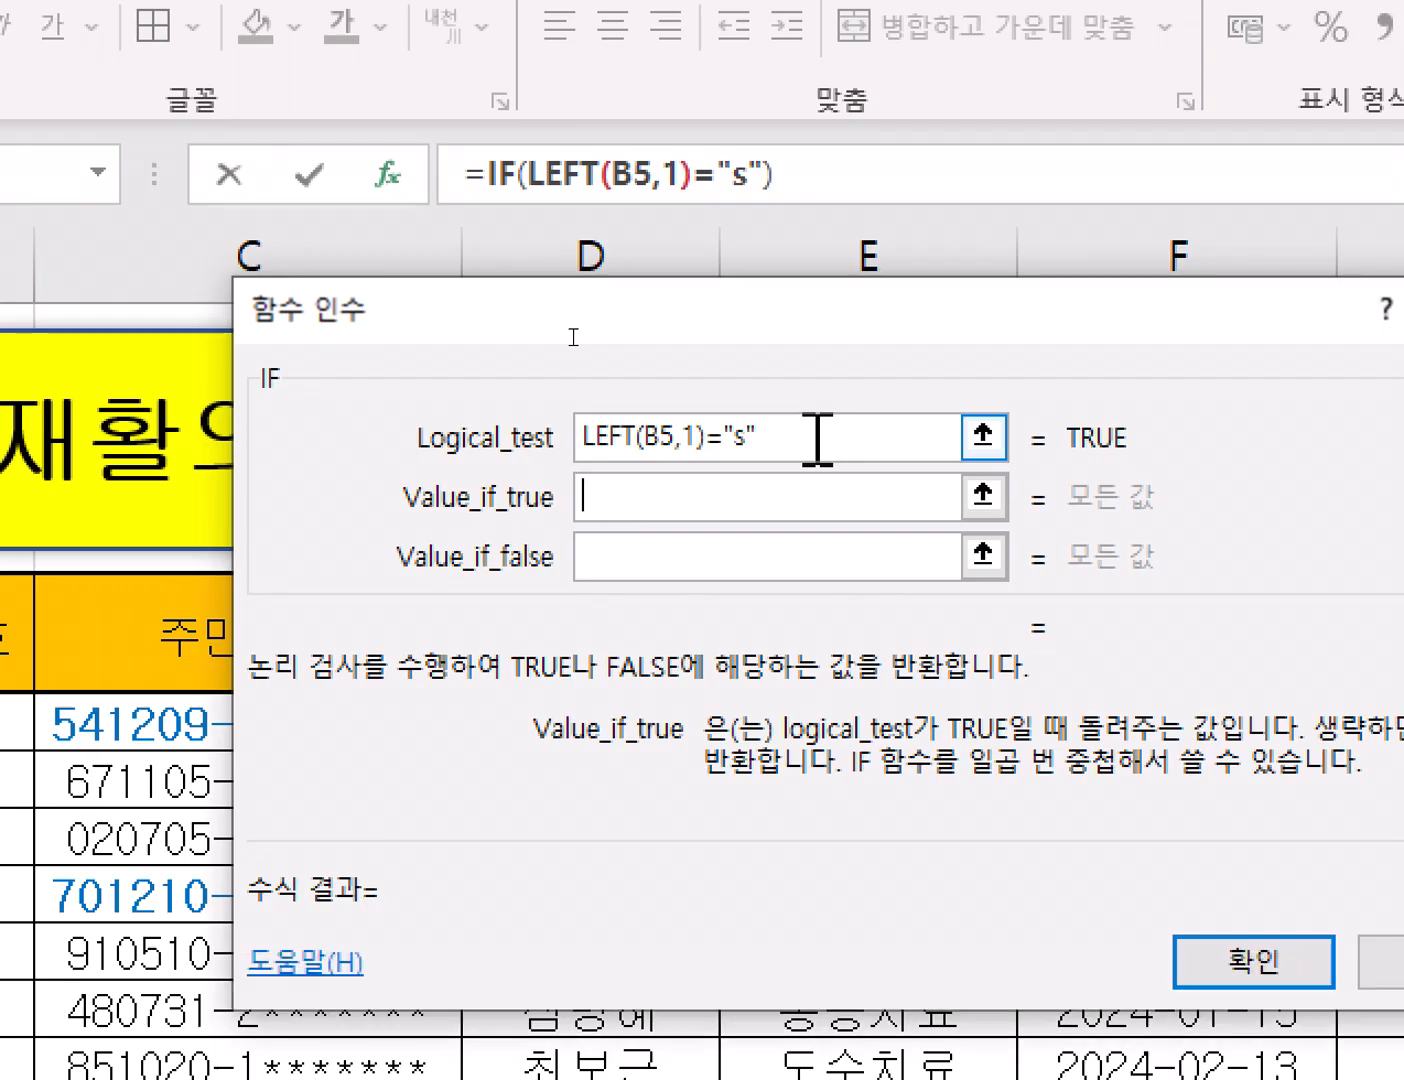
pyautogui.write('어깨')
pyautogui.press('Tab')
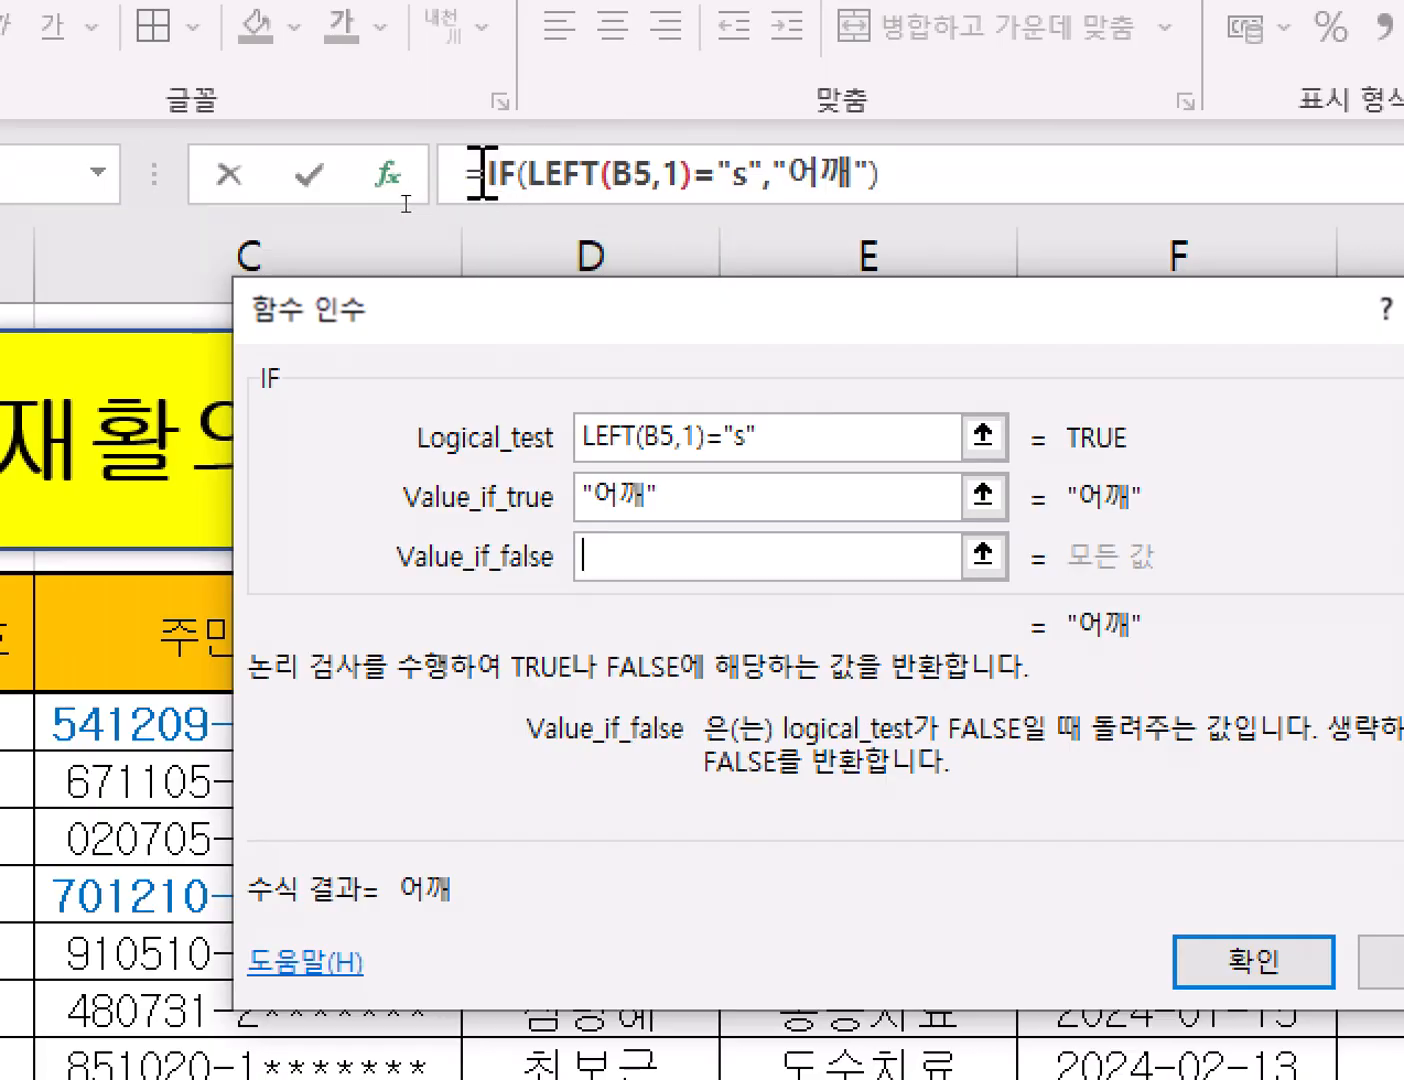
# Copy IF(LEFT(B5,1)="s" from the formula into Value_if_false and change its compared letter to "k"
pyautogui.moveTo(482, 175); pyautogui.dragTo(763, 170)
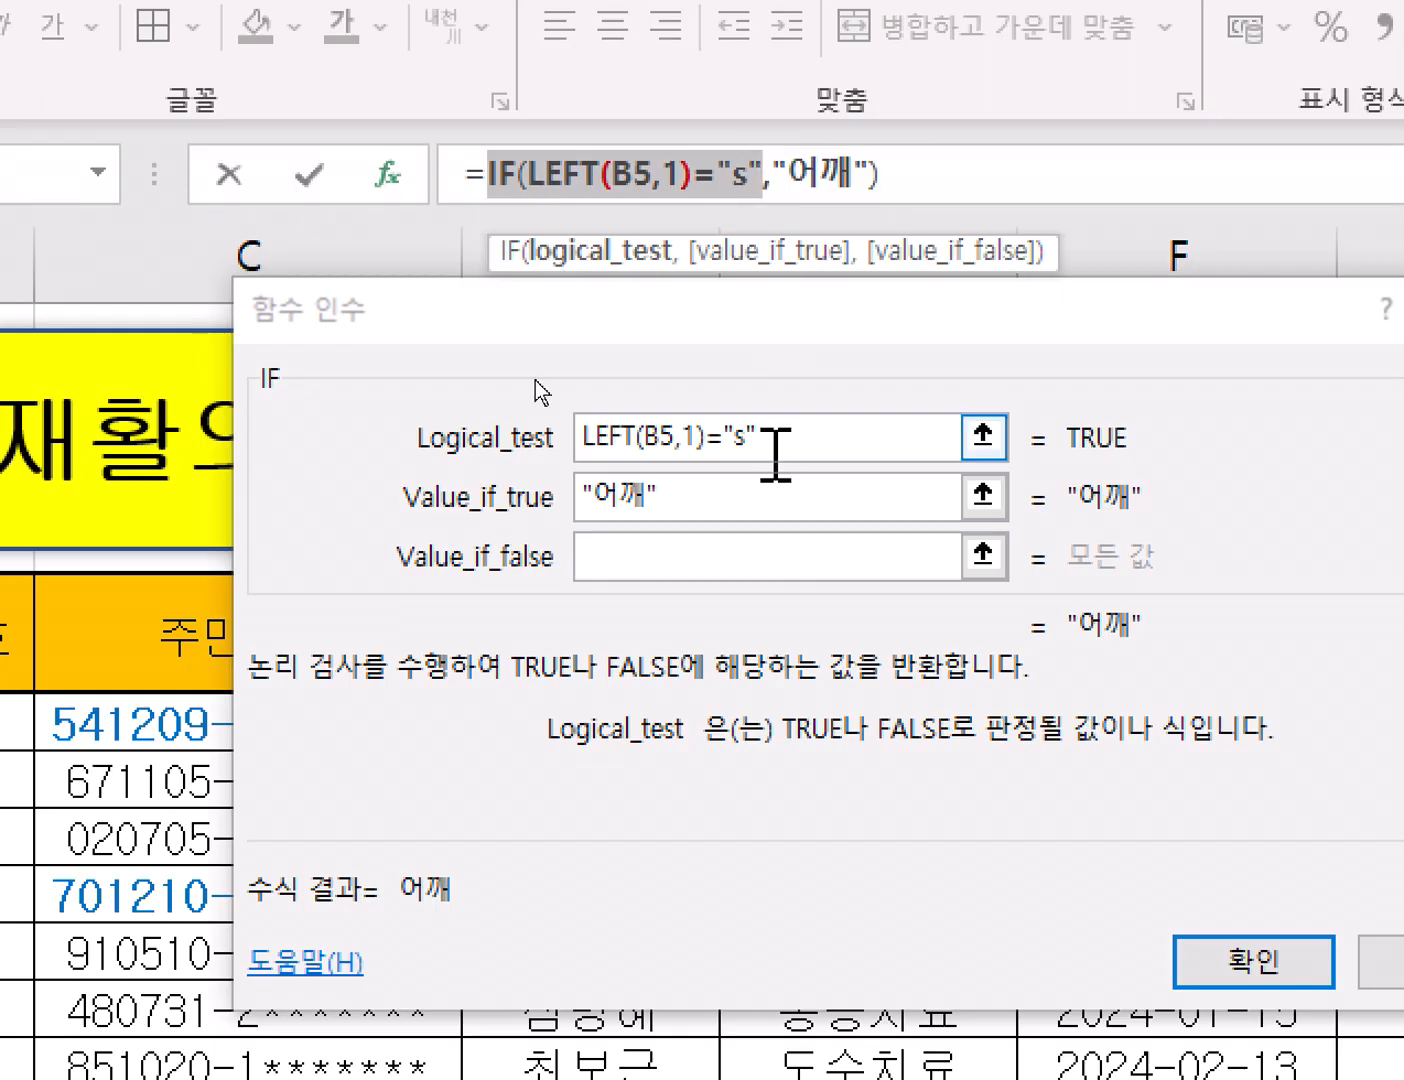
pyautogui.click(729, 563)
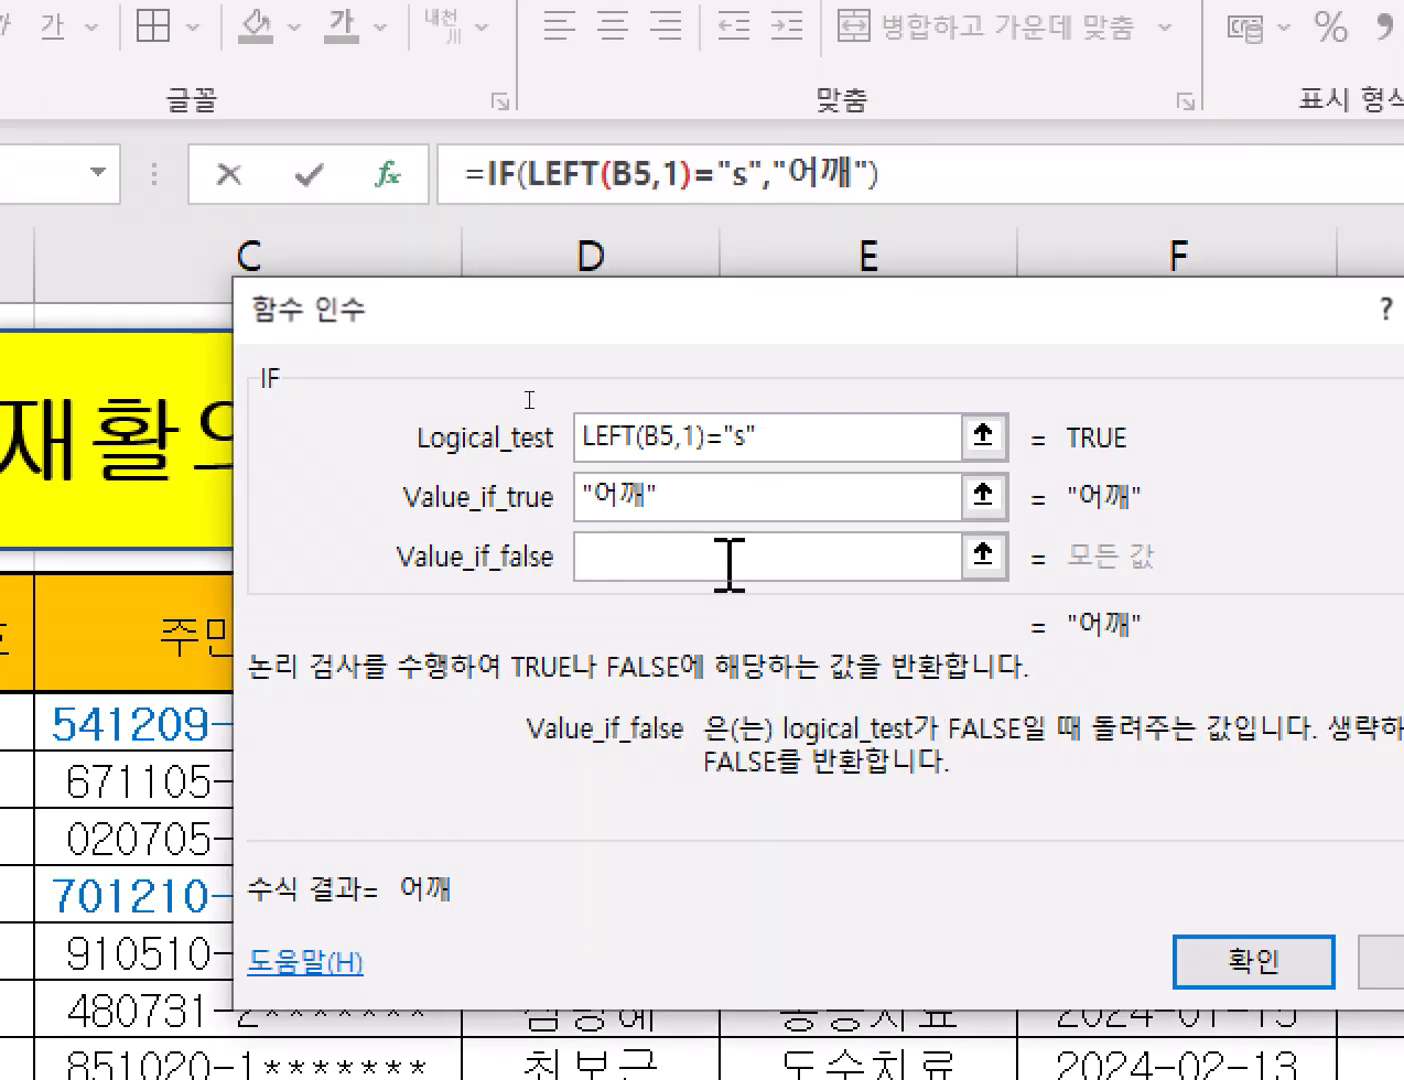
pyautogui.hotkey('ctrl', 'v')
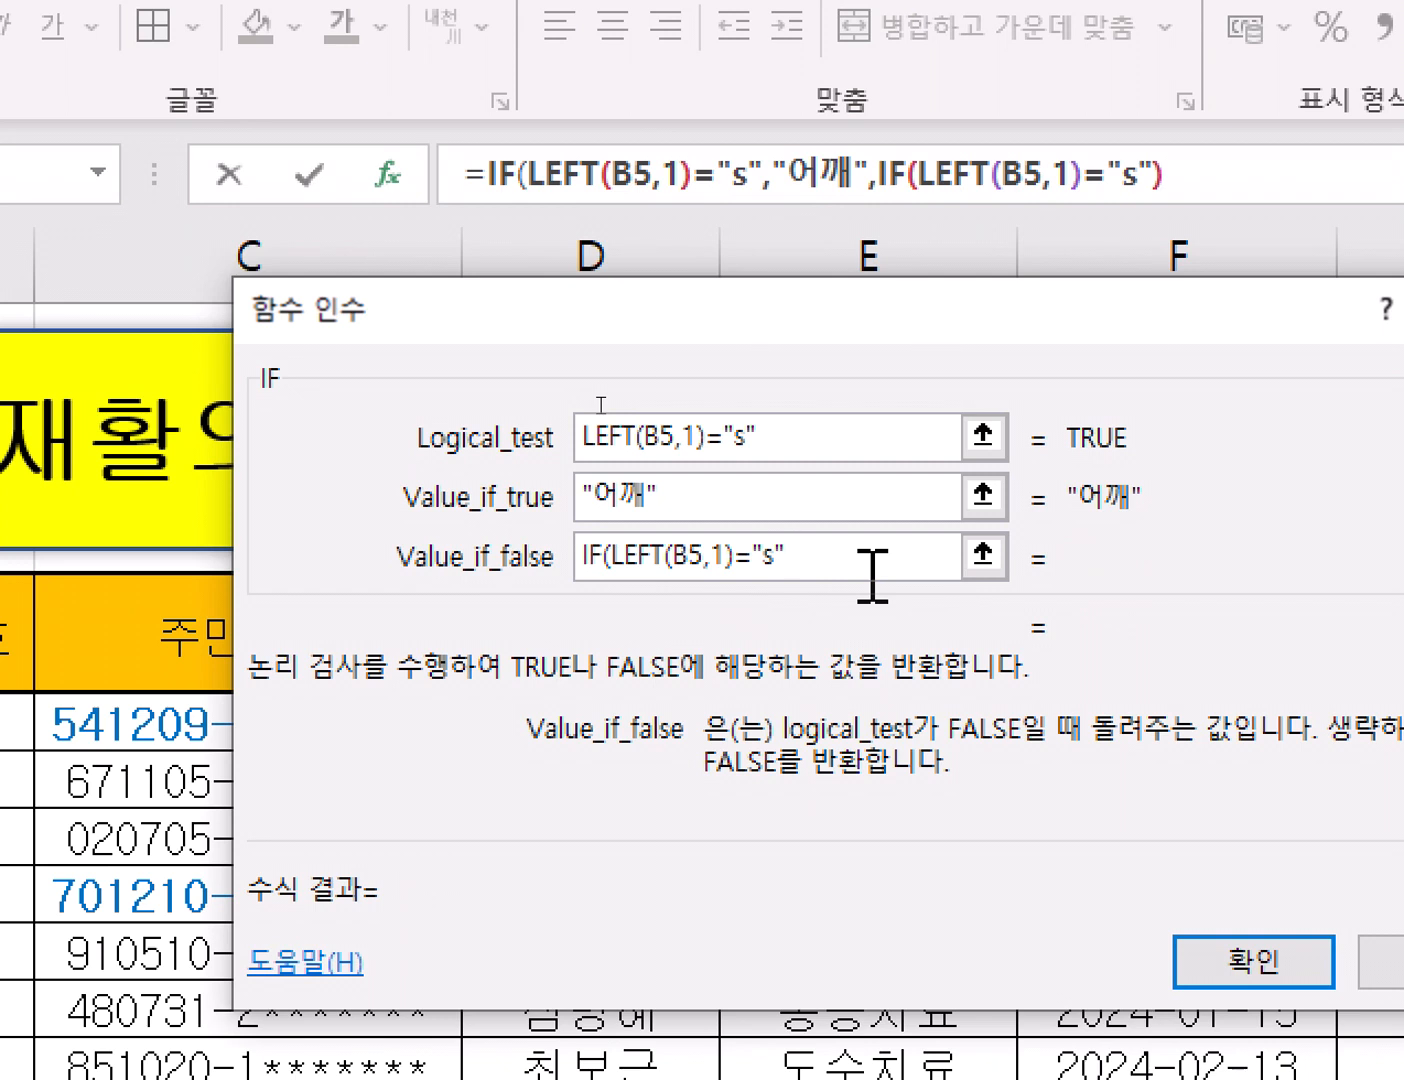
pyautogui.press('Left')
pyautogui.press('BackSpace')
pyautogui.write('k')
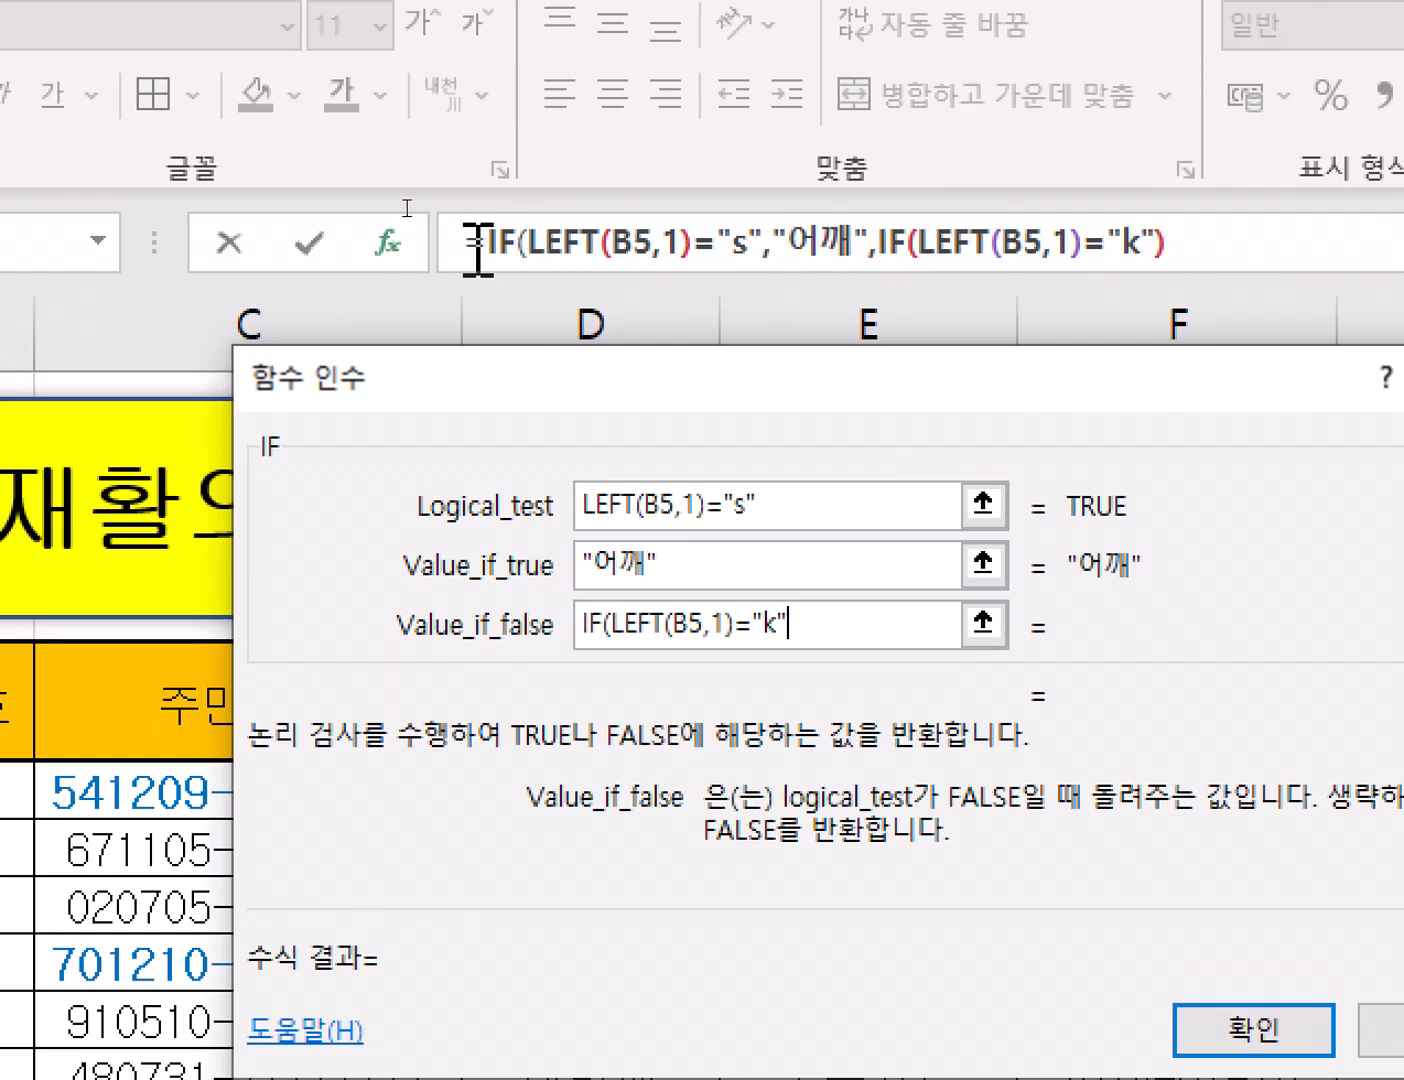
# Set the nested IF's Value_if_true to 무릎 and Value_if_false to 허리, and complete the formula, accepting the suggested correction
pyautogui.click(500, 243)
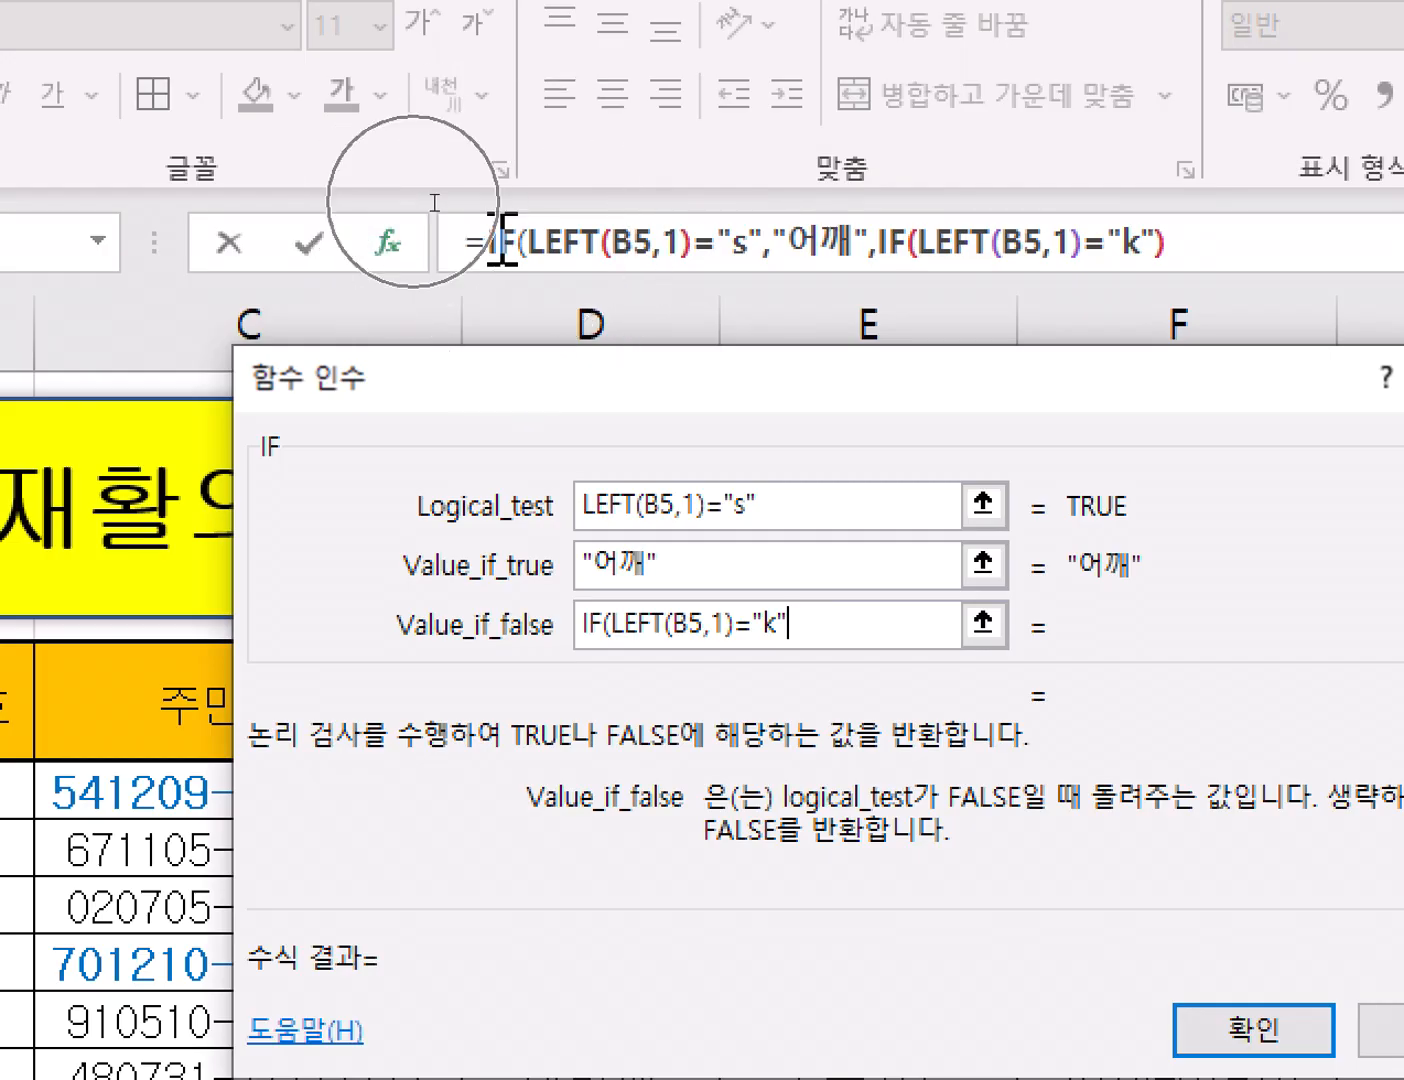
pyautogui.click(891, 260)
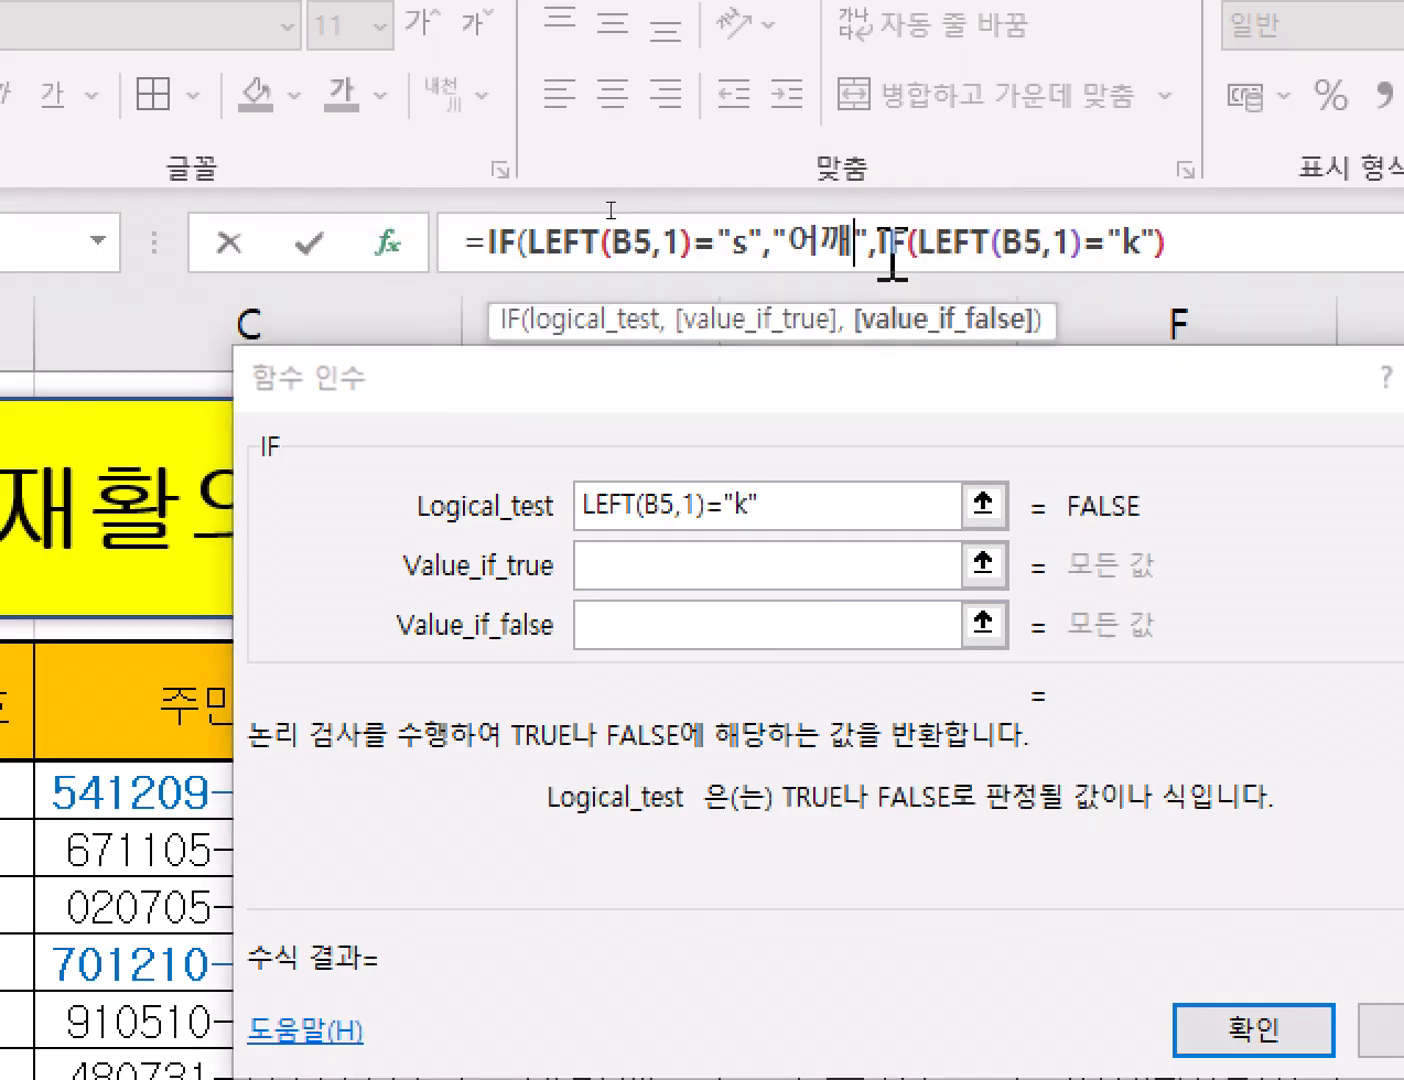
pyautogui.click(676, 571)
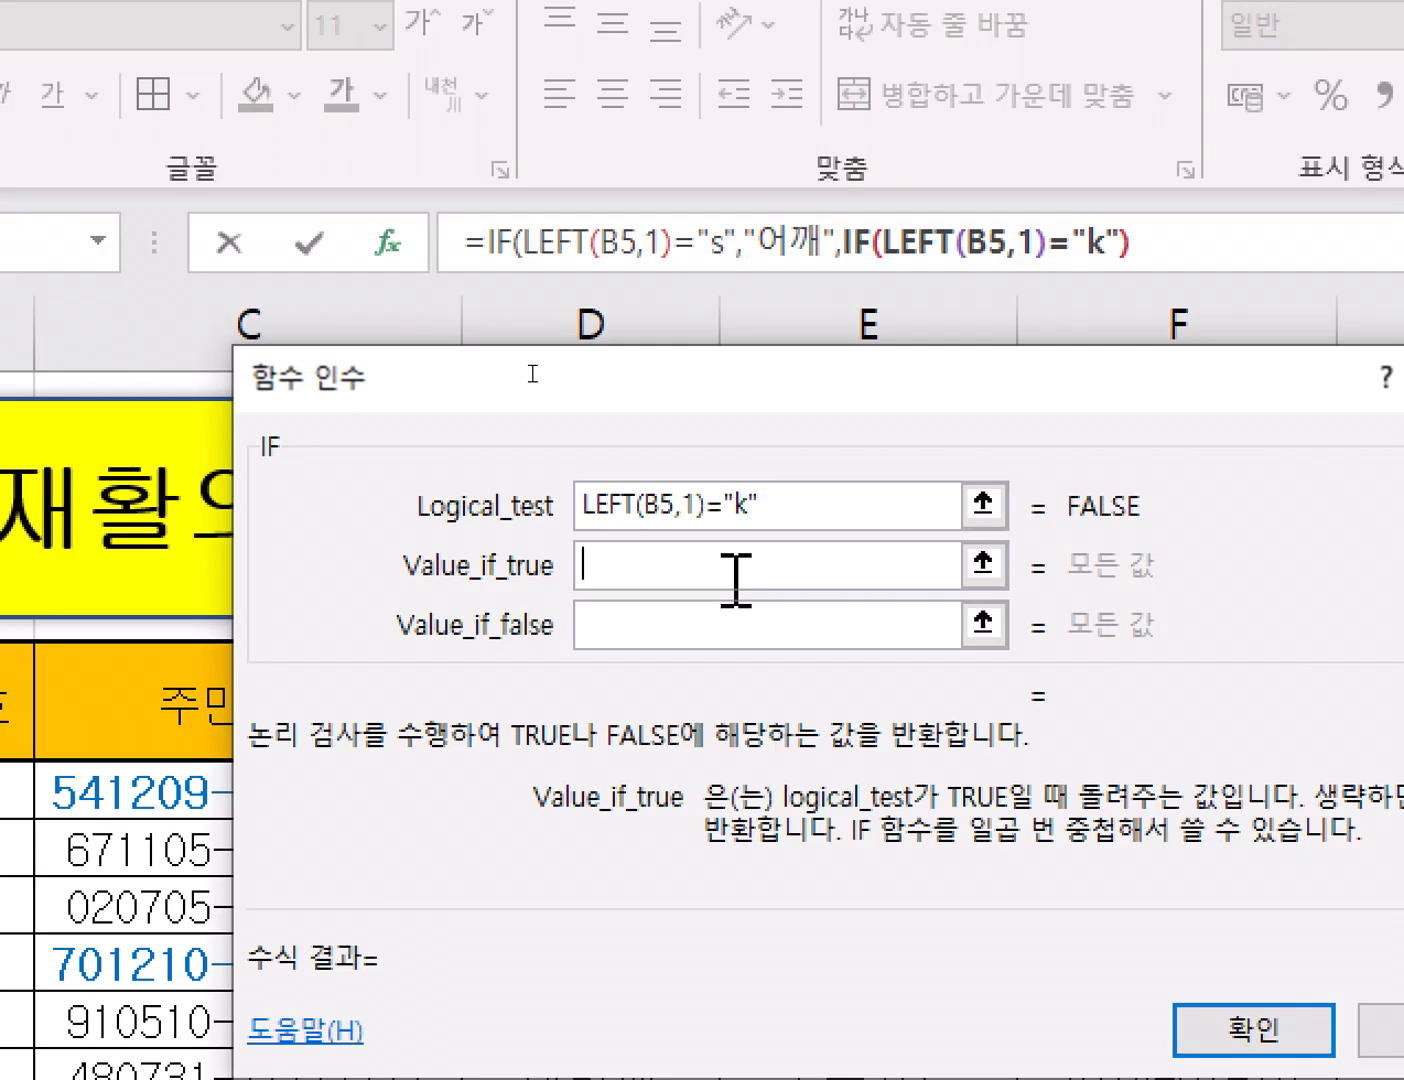
pyautogui.write('무릎')
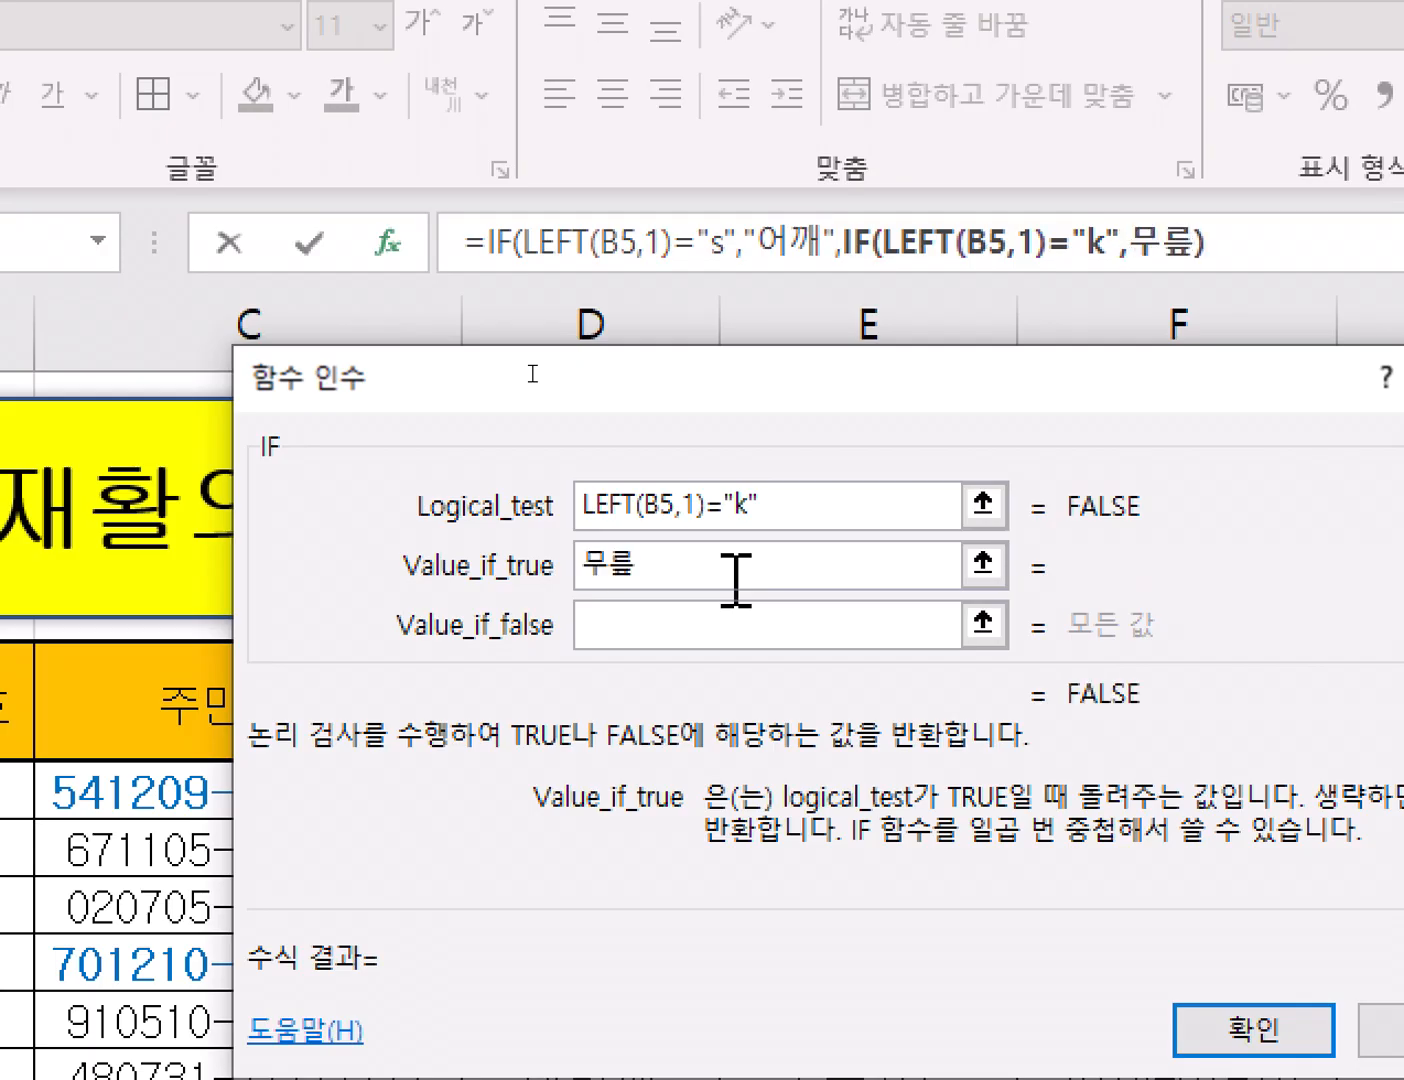
pyautogui.press('Tab')
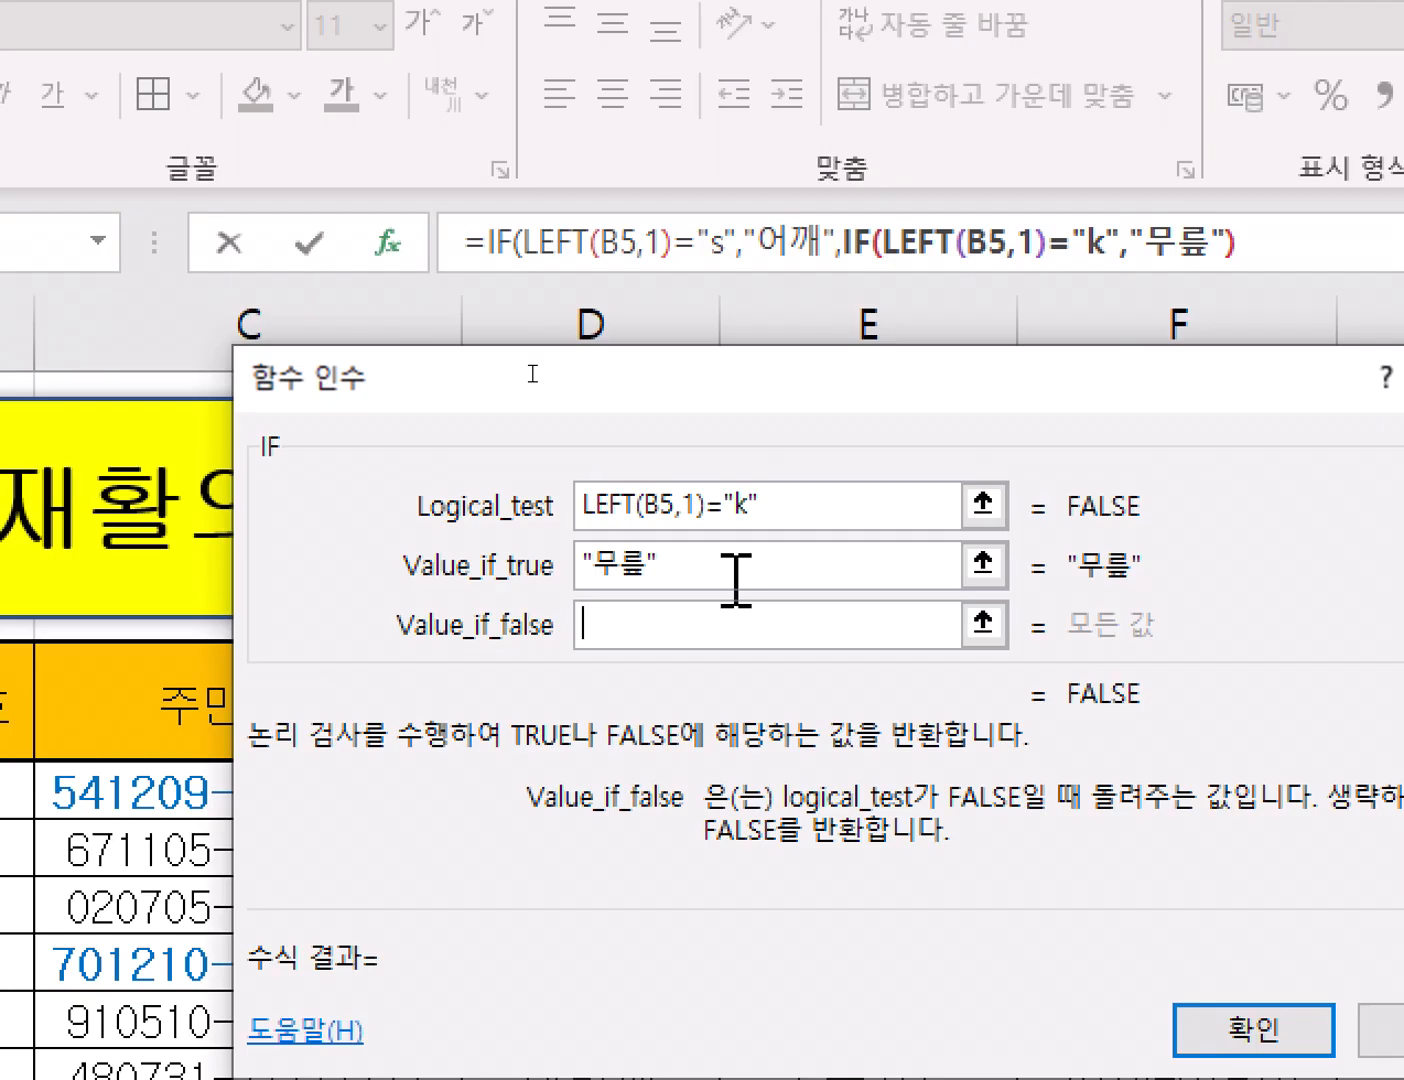
pyautogui.write('허리')
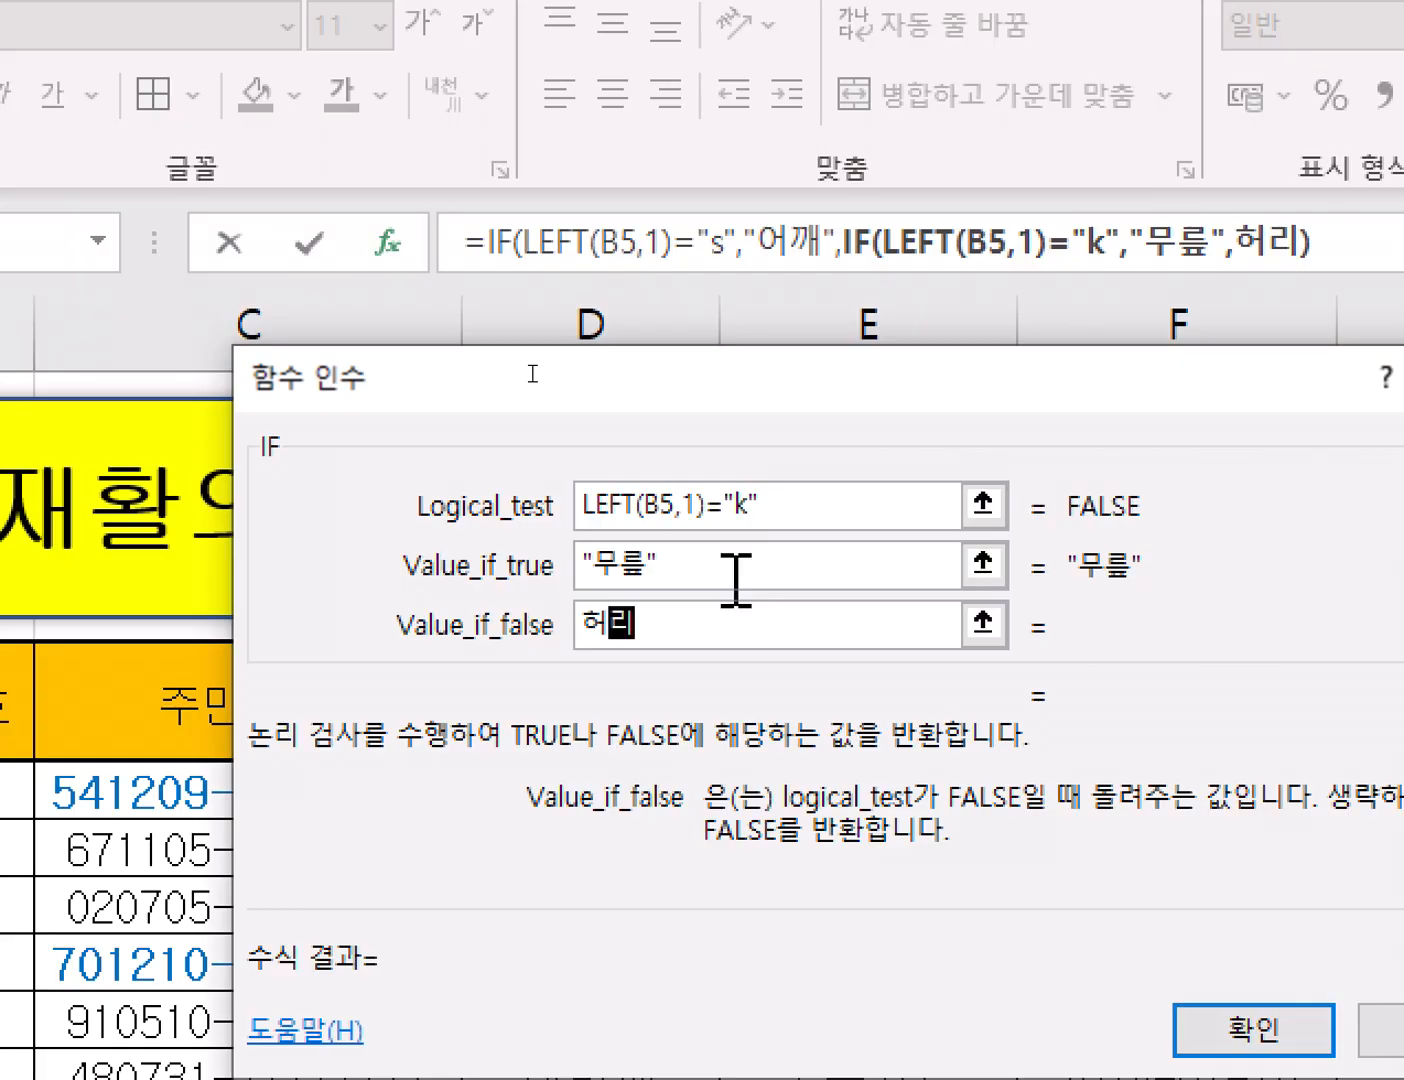
pyautogui.press('Return')
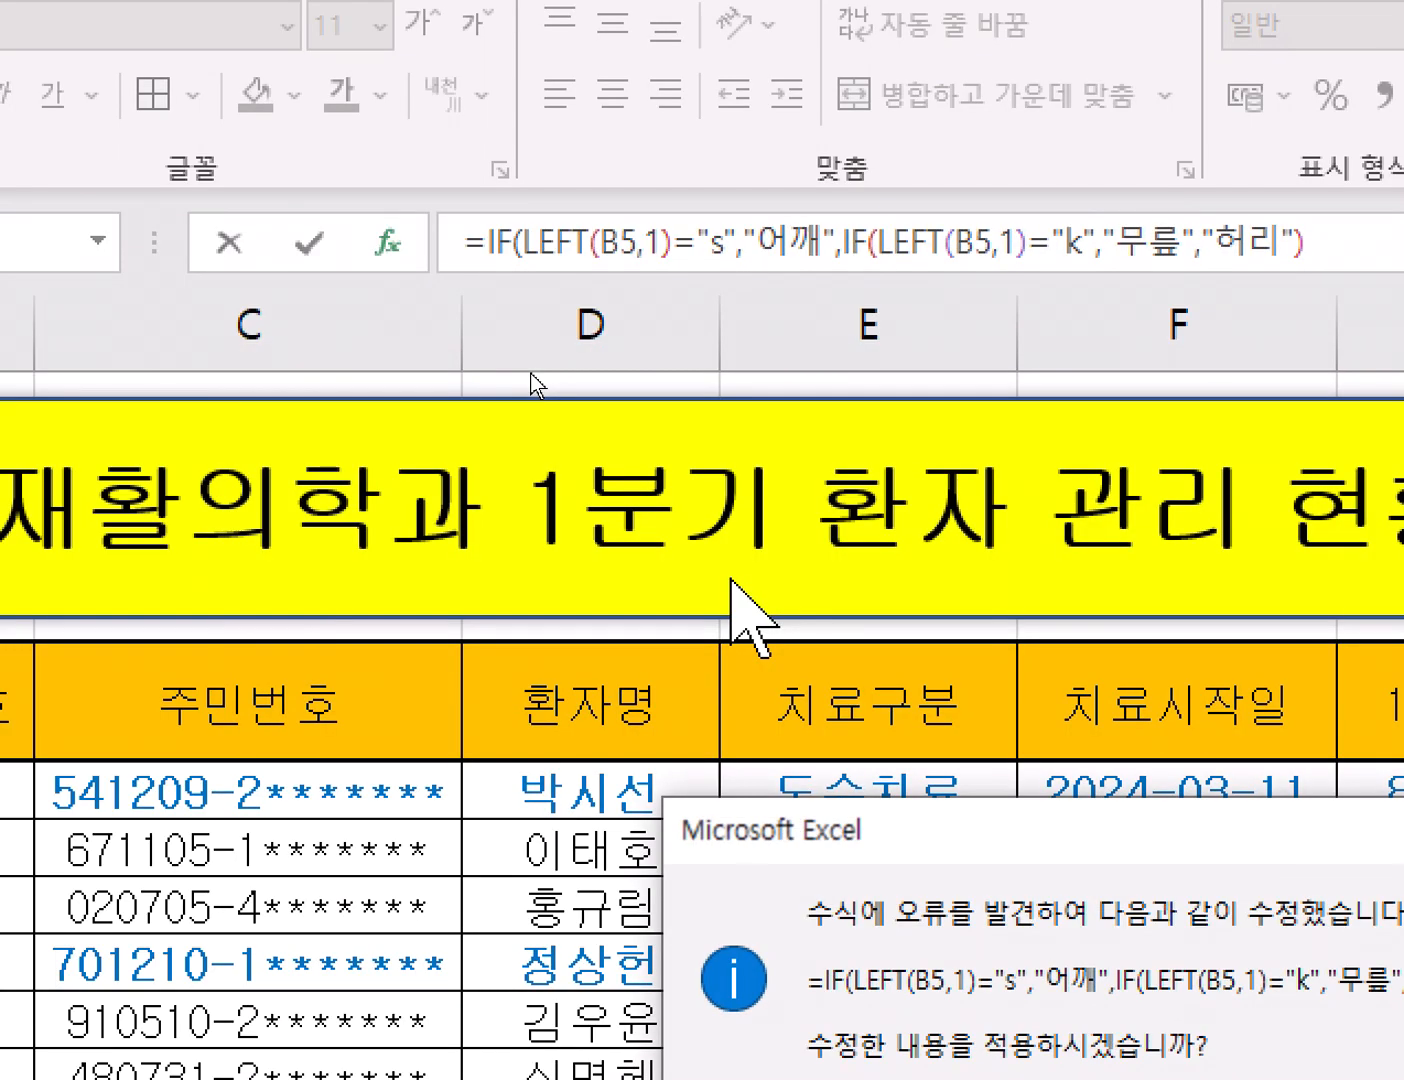
pyautogui.press('Return')
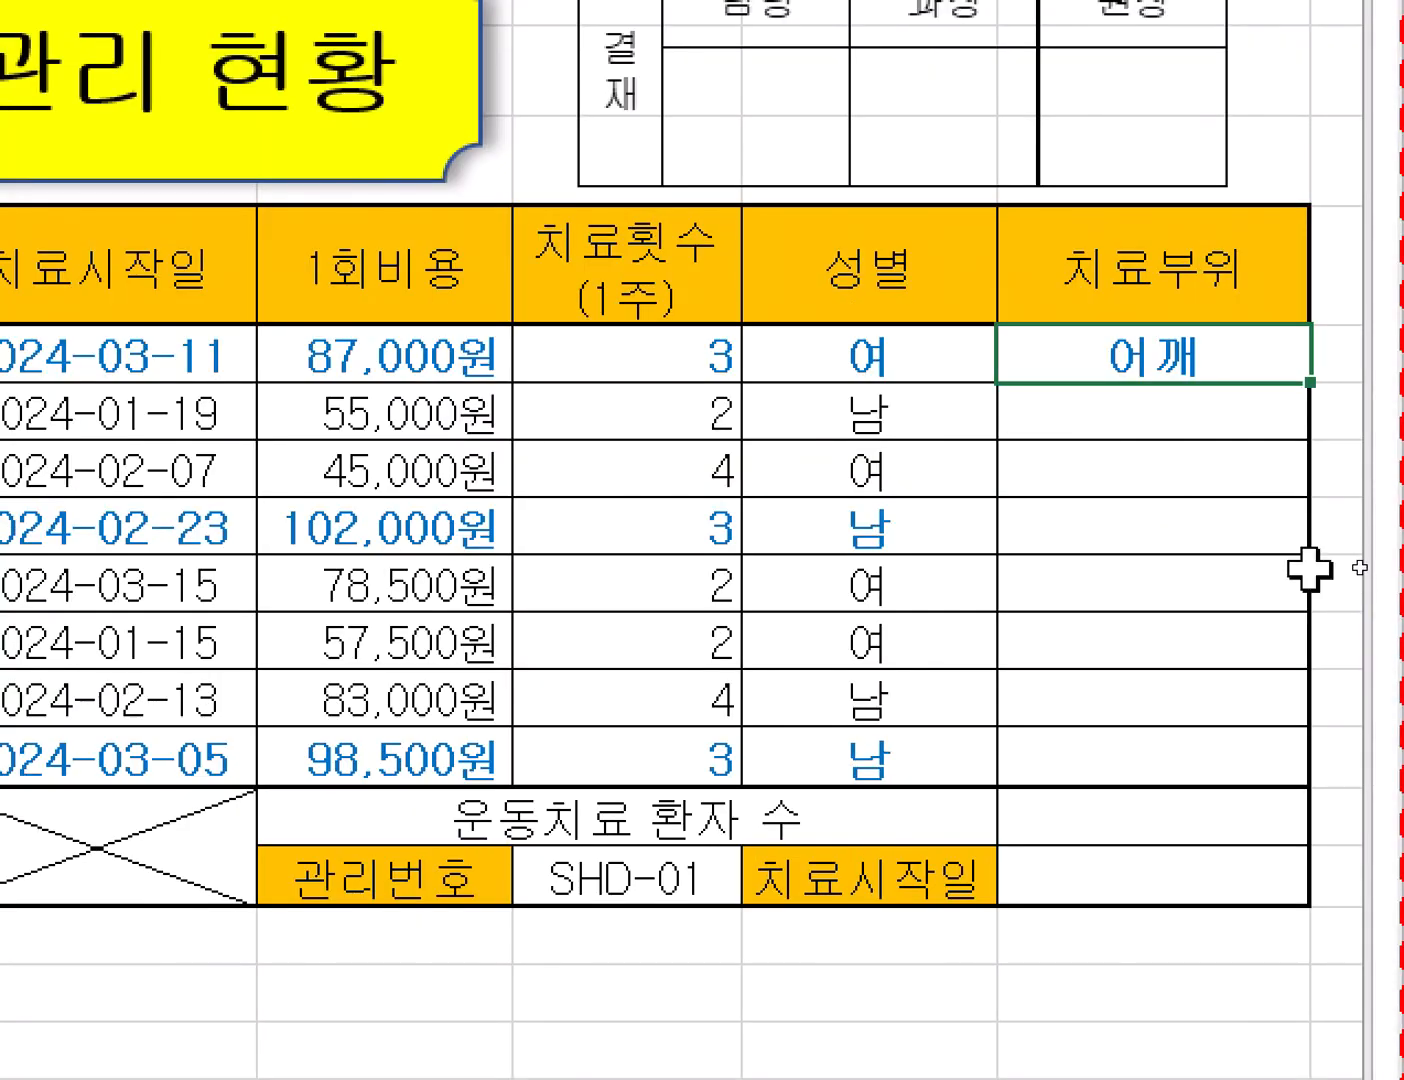
# Fill the 치료부위 formula from J5 down to J12 without formatting
pyautogui.moveTo(1321, 393); pyautogui.dragTo(1257, 764)
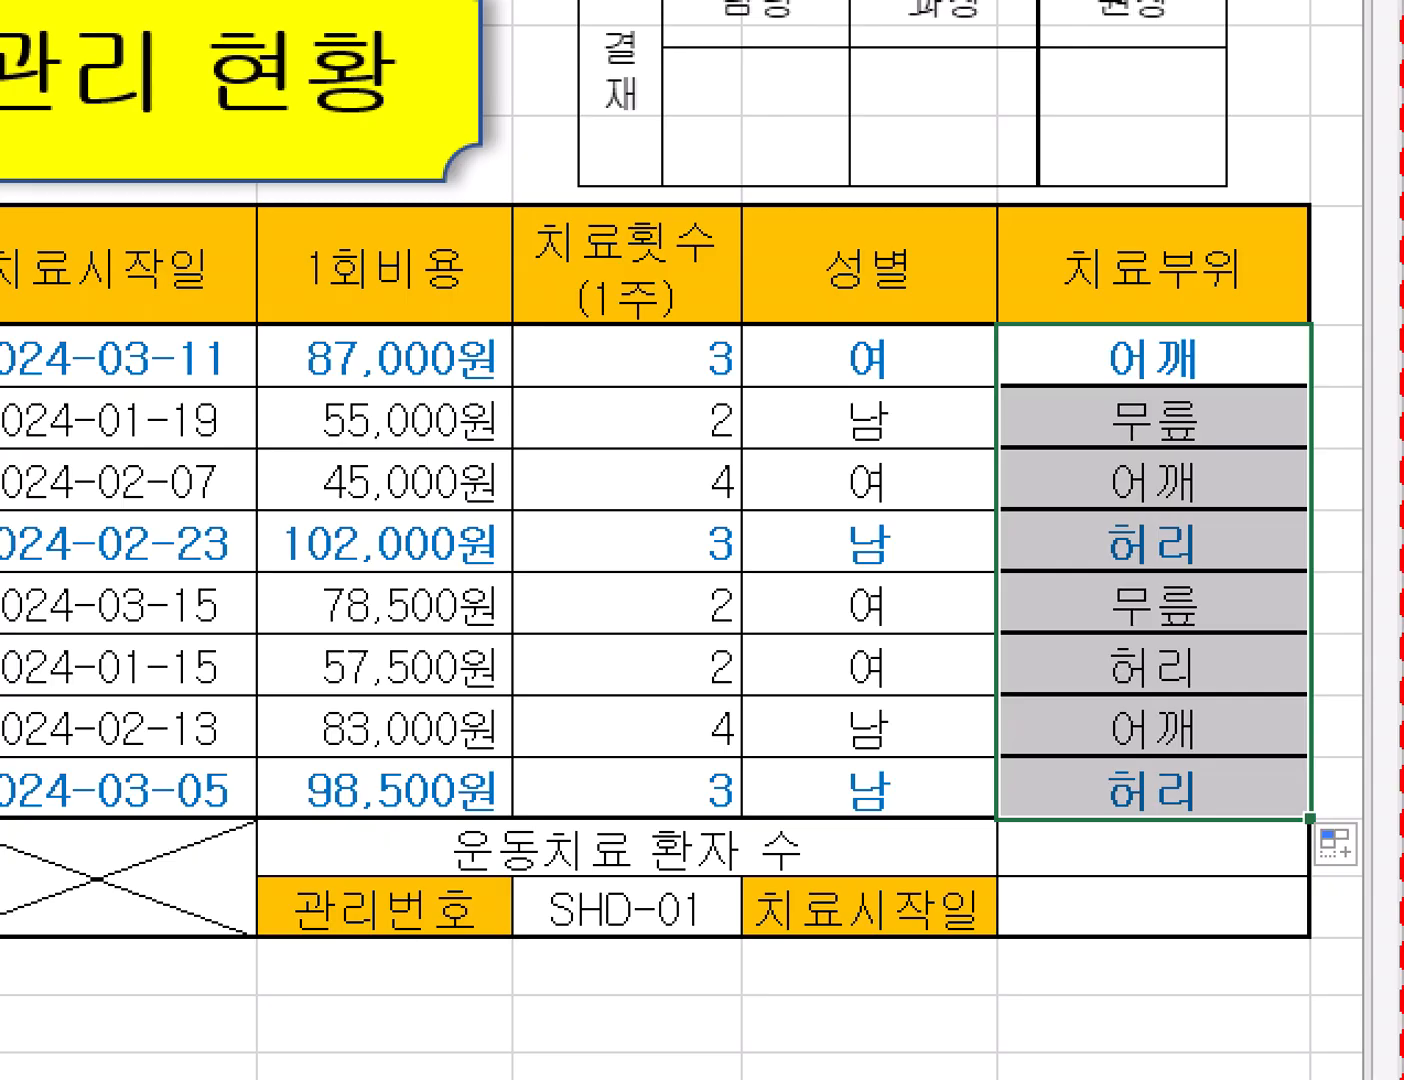
pyautogui.scroll(-2, 1273, 989)
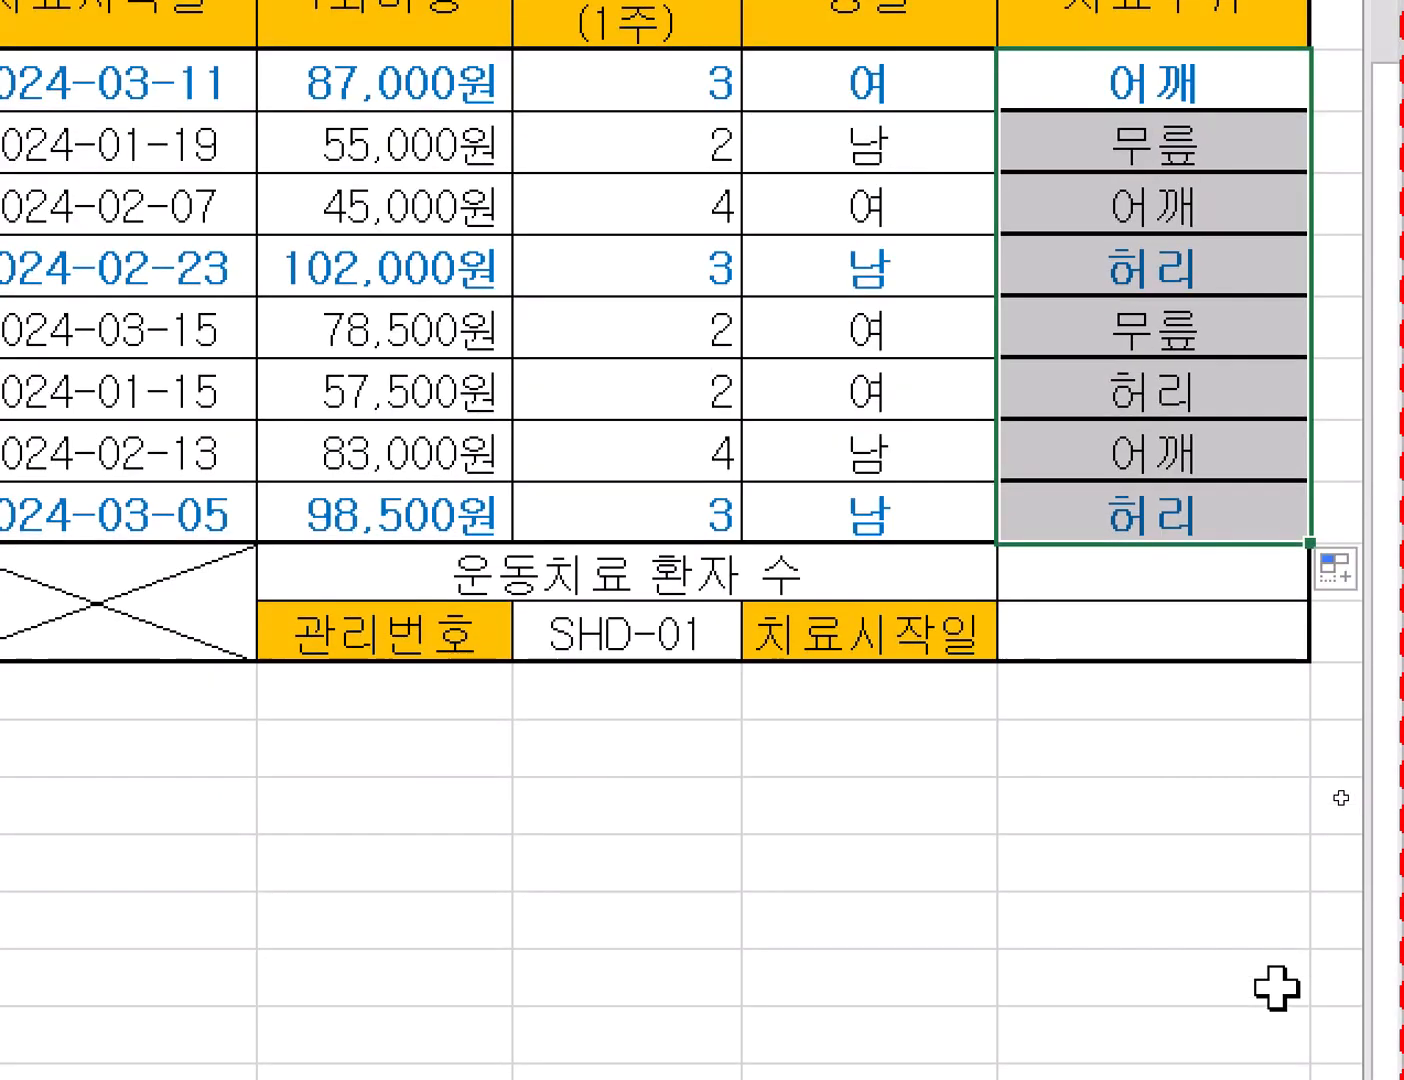
pyautogui.click(1337, 571)
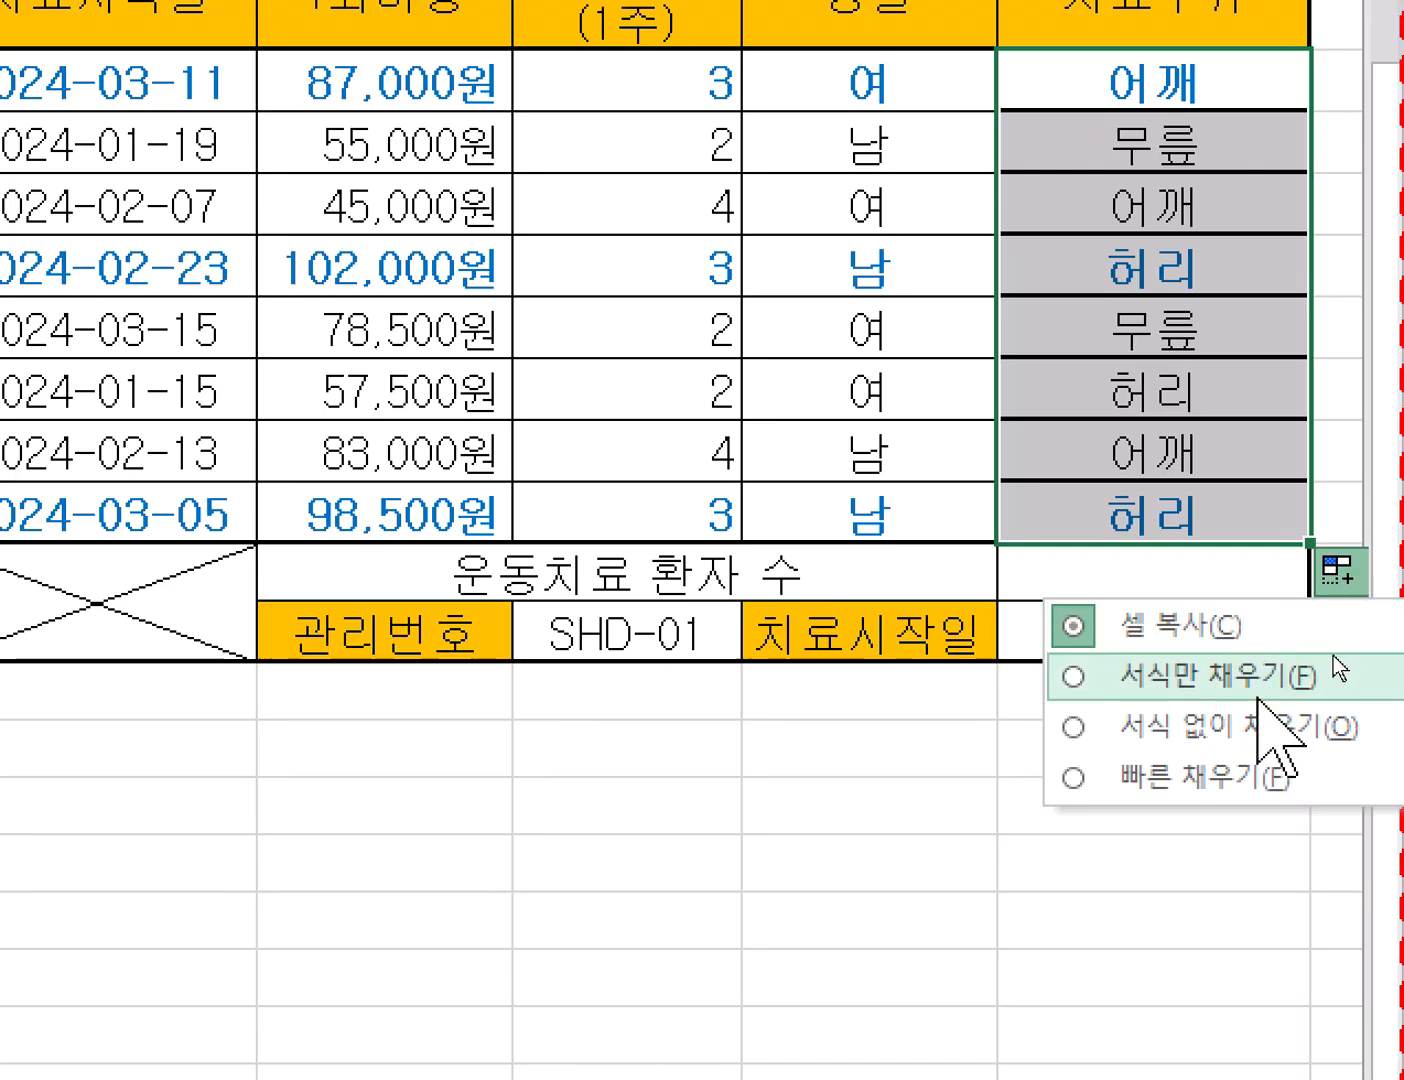
pyautogui.click(1250, 712)
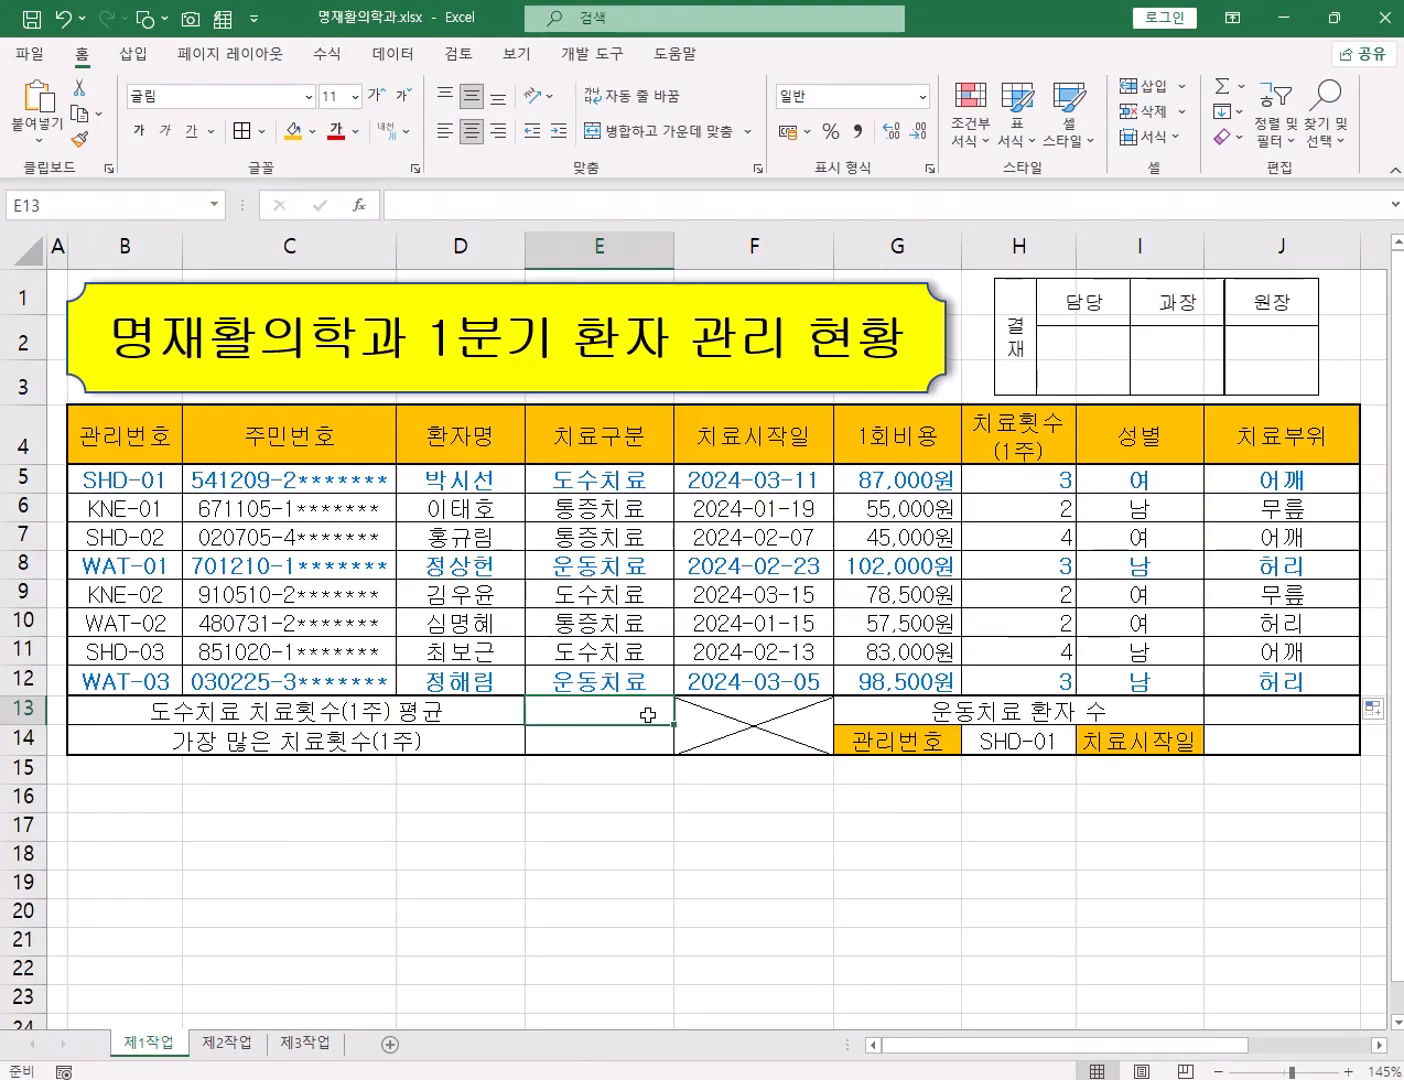
# Start a DAVERAGE function in the 도수치료 치료횟수(1주) 평균 cell (E13) and open its function arguments
pyautogui.click(649, 714)
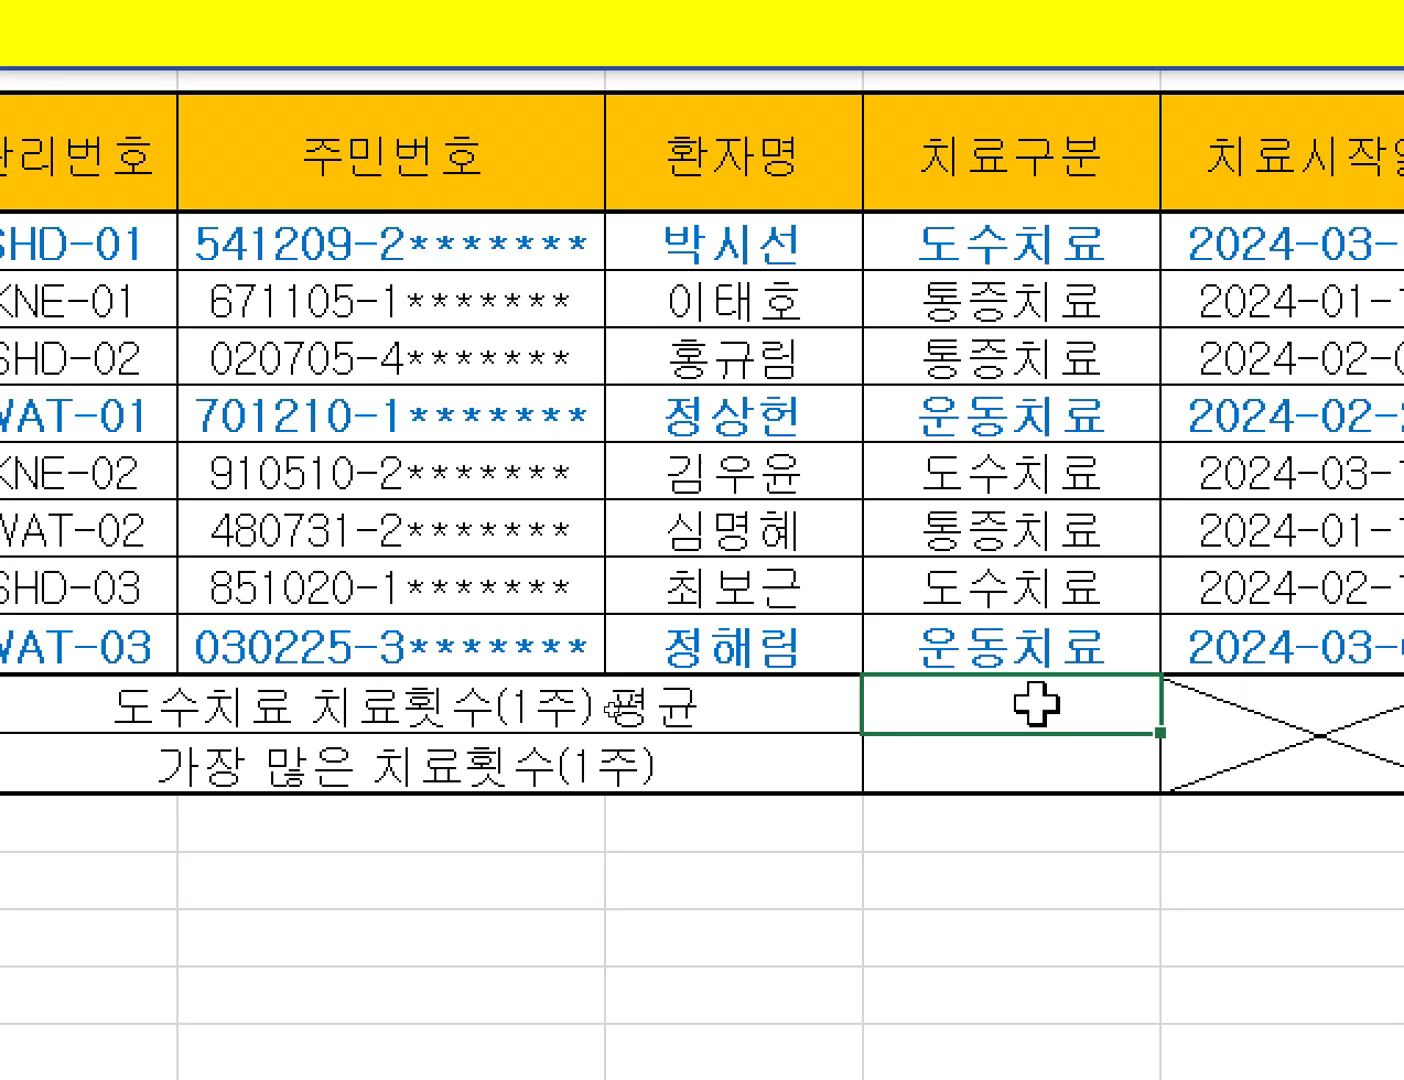
pyautogui.write('=')
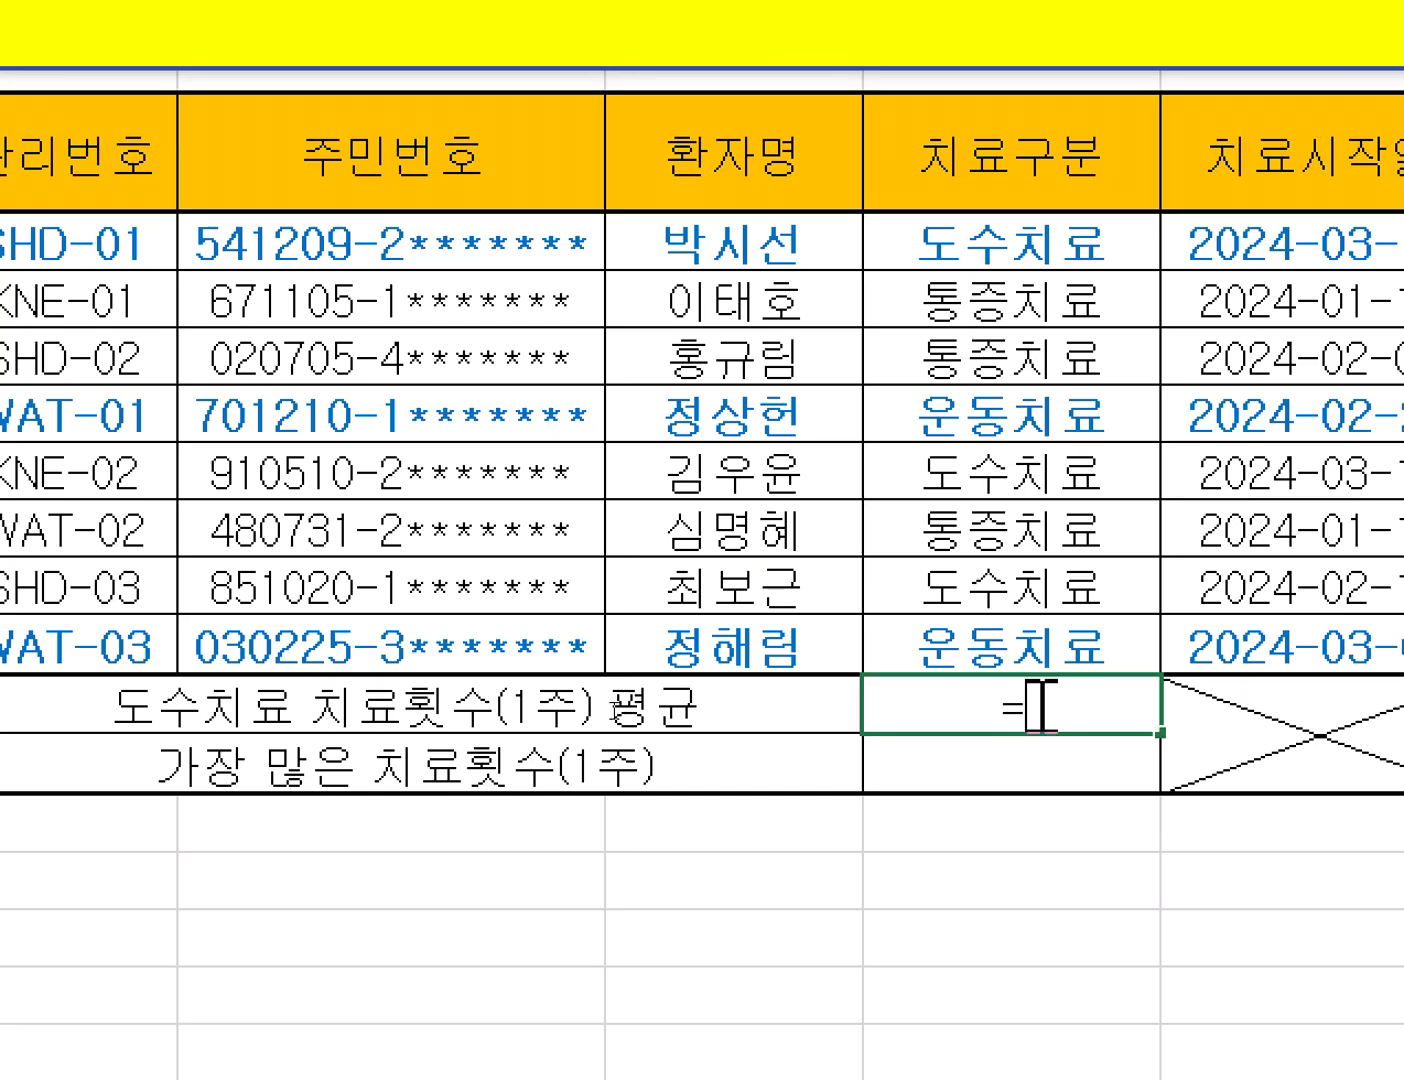
pyautogui.write('ㅇ')
pyautogui.press('BackSpace')
pyautogui.write('da')
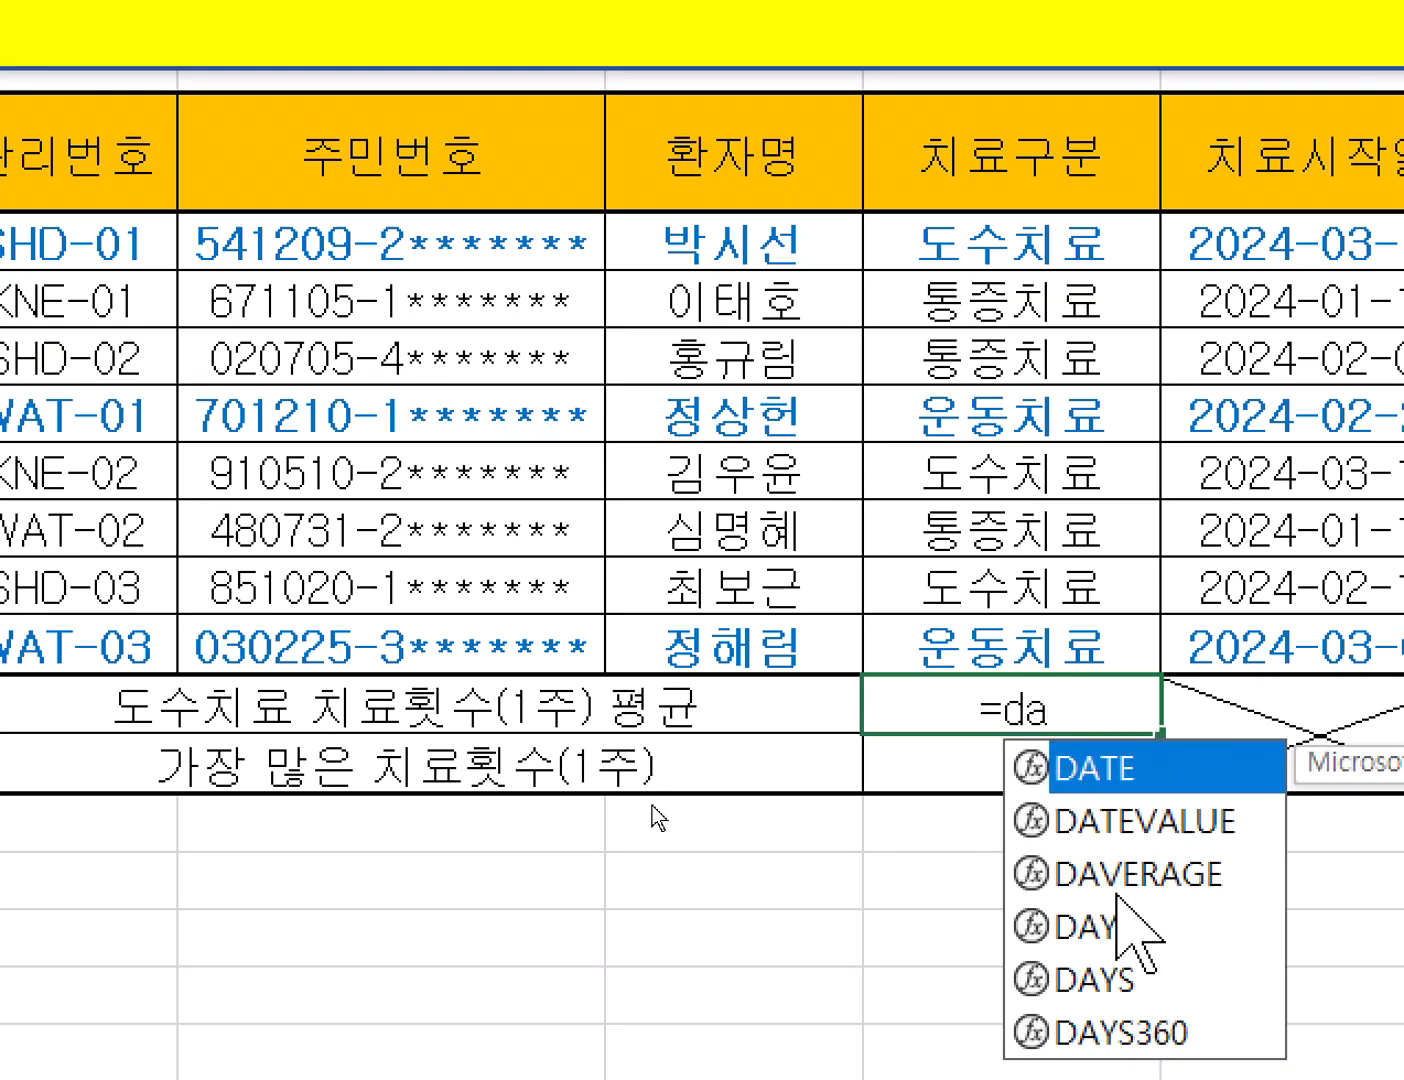
pyautogui.doubleClick(1110, 880)
pyautogui.hotkey('ctrl', 'a')
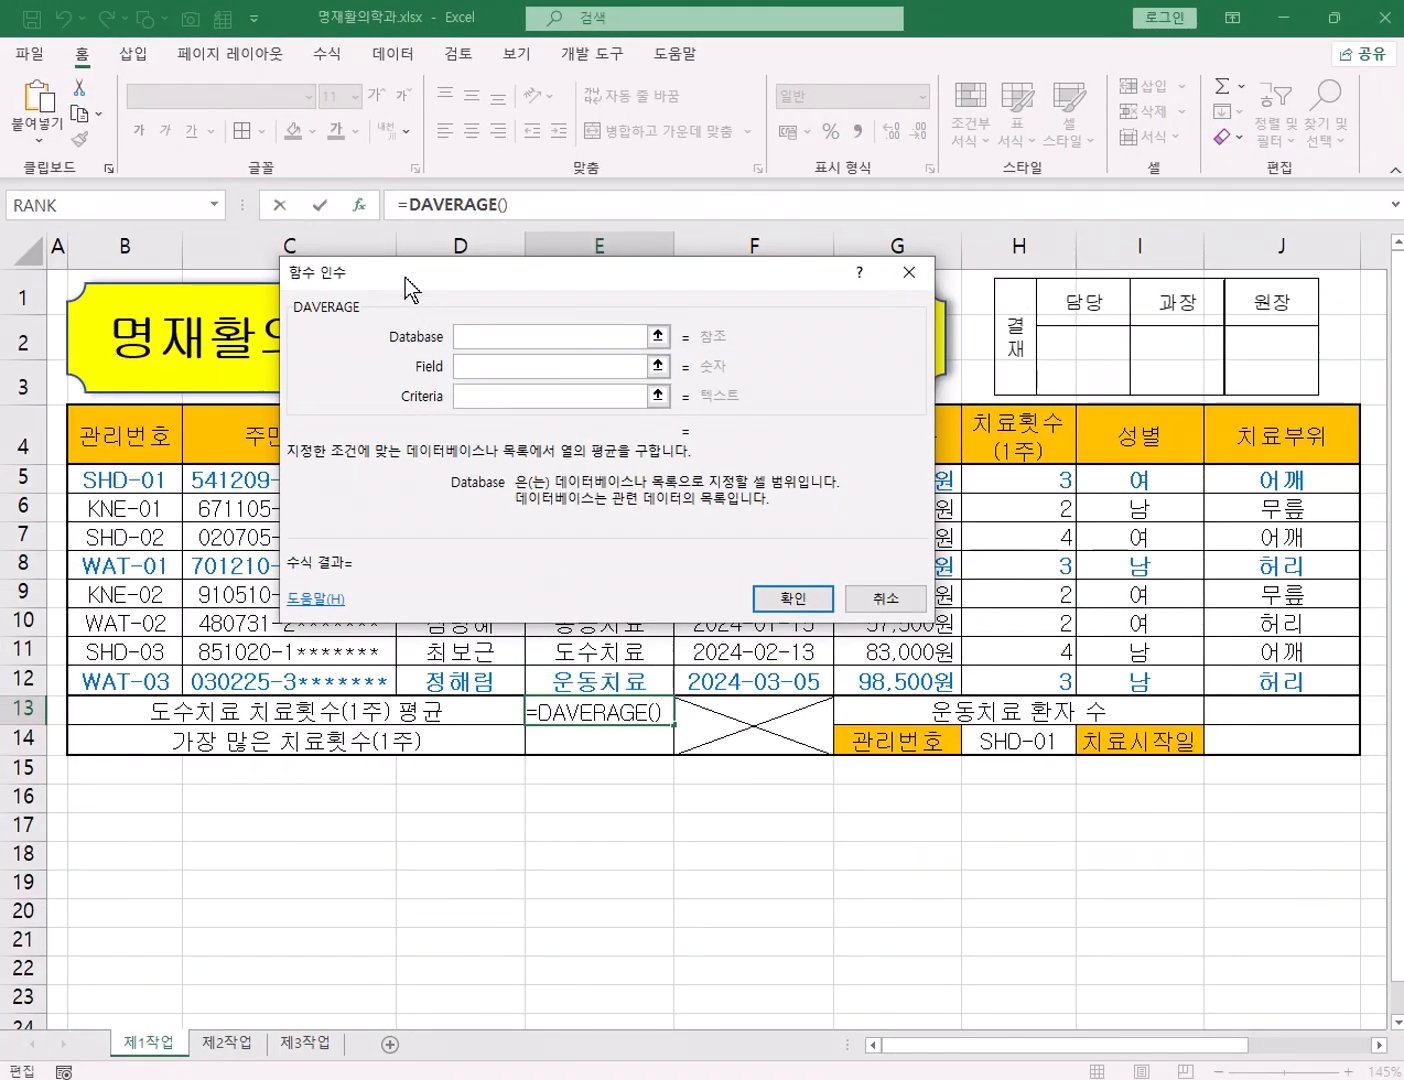
# Set the DAVERAGE function's Database to B4:H12 and its Field to the 치료횟수(1주) header cell H4
pyautogui.moveTo(404, 277); pyautogui.dragTo(391, 655)
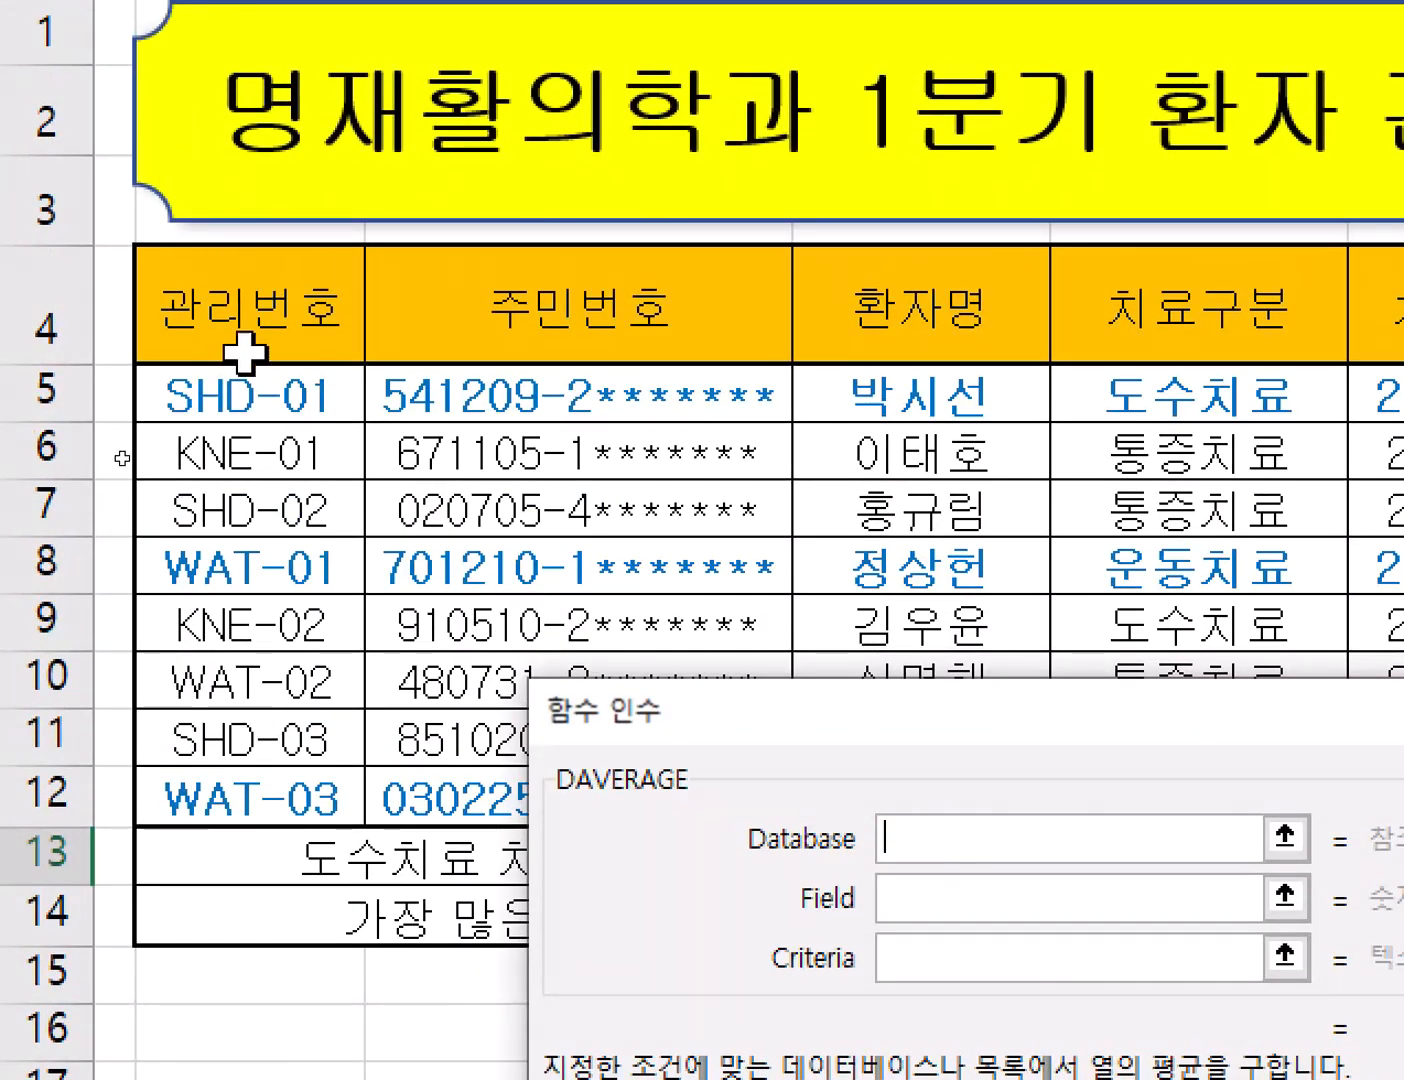
pyautogui.moveTo(250, 307); pyautogui.dragTo(1307, 718)
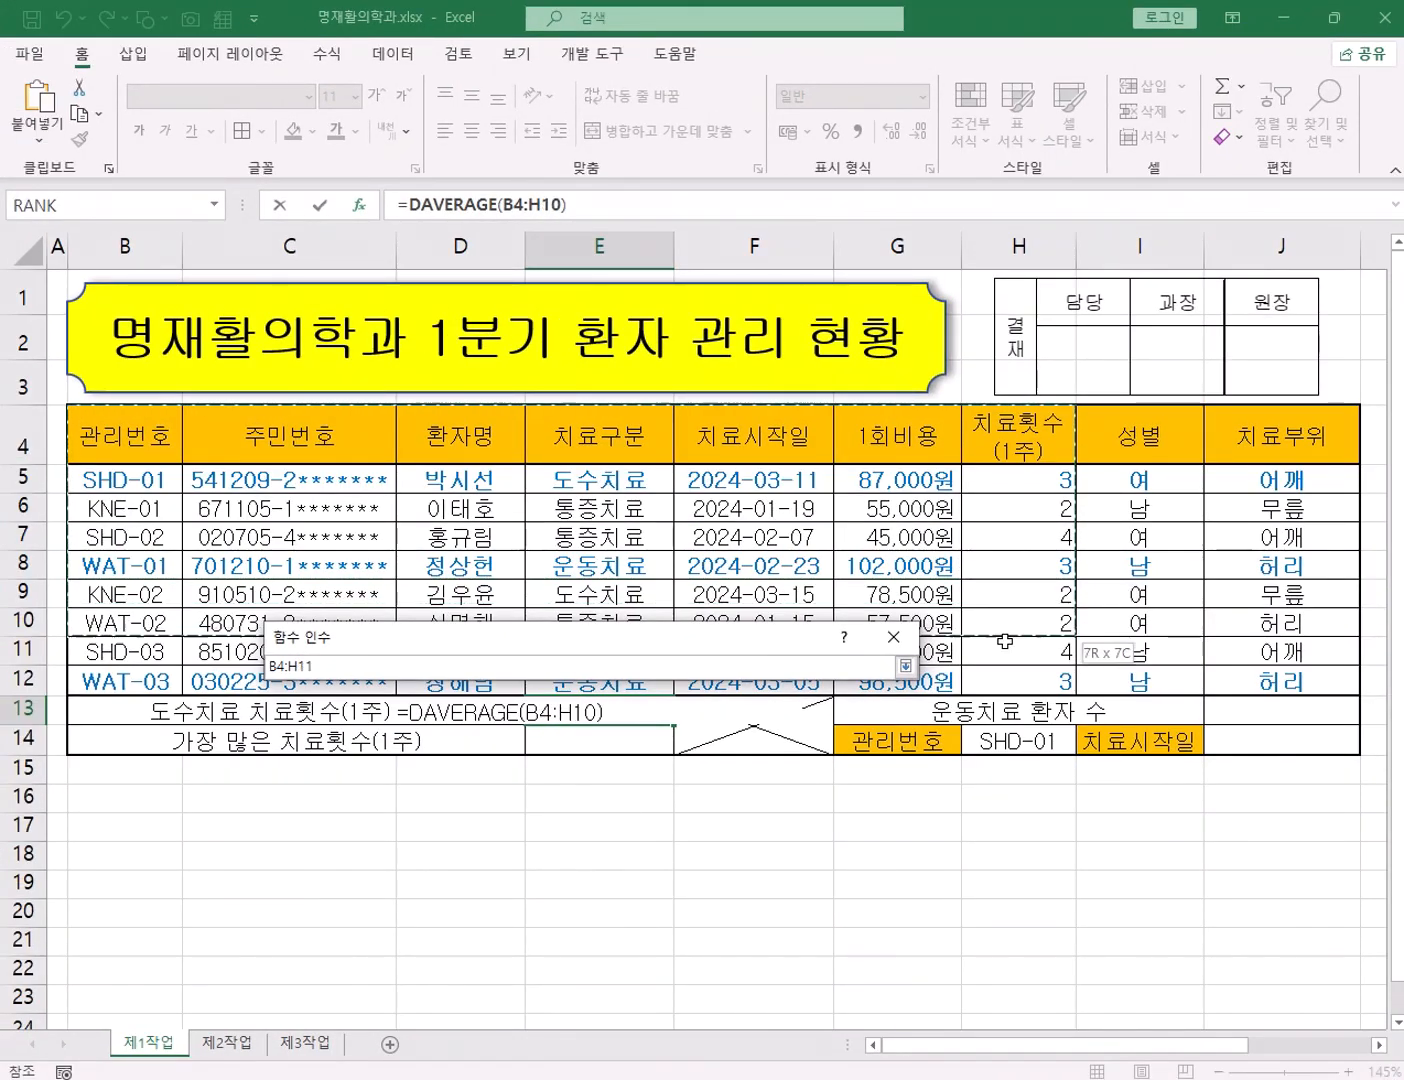
pyautogui.moveTo(1005, 641); pyautogui.dragTo(1007, 672)
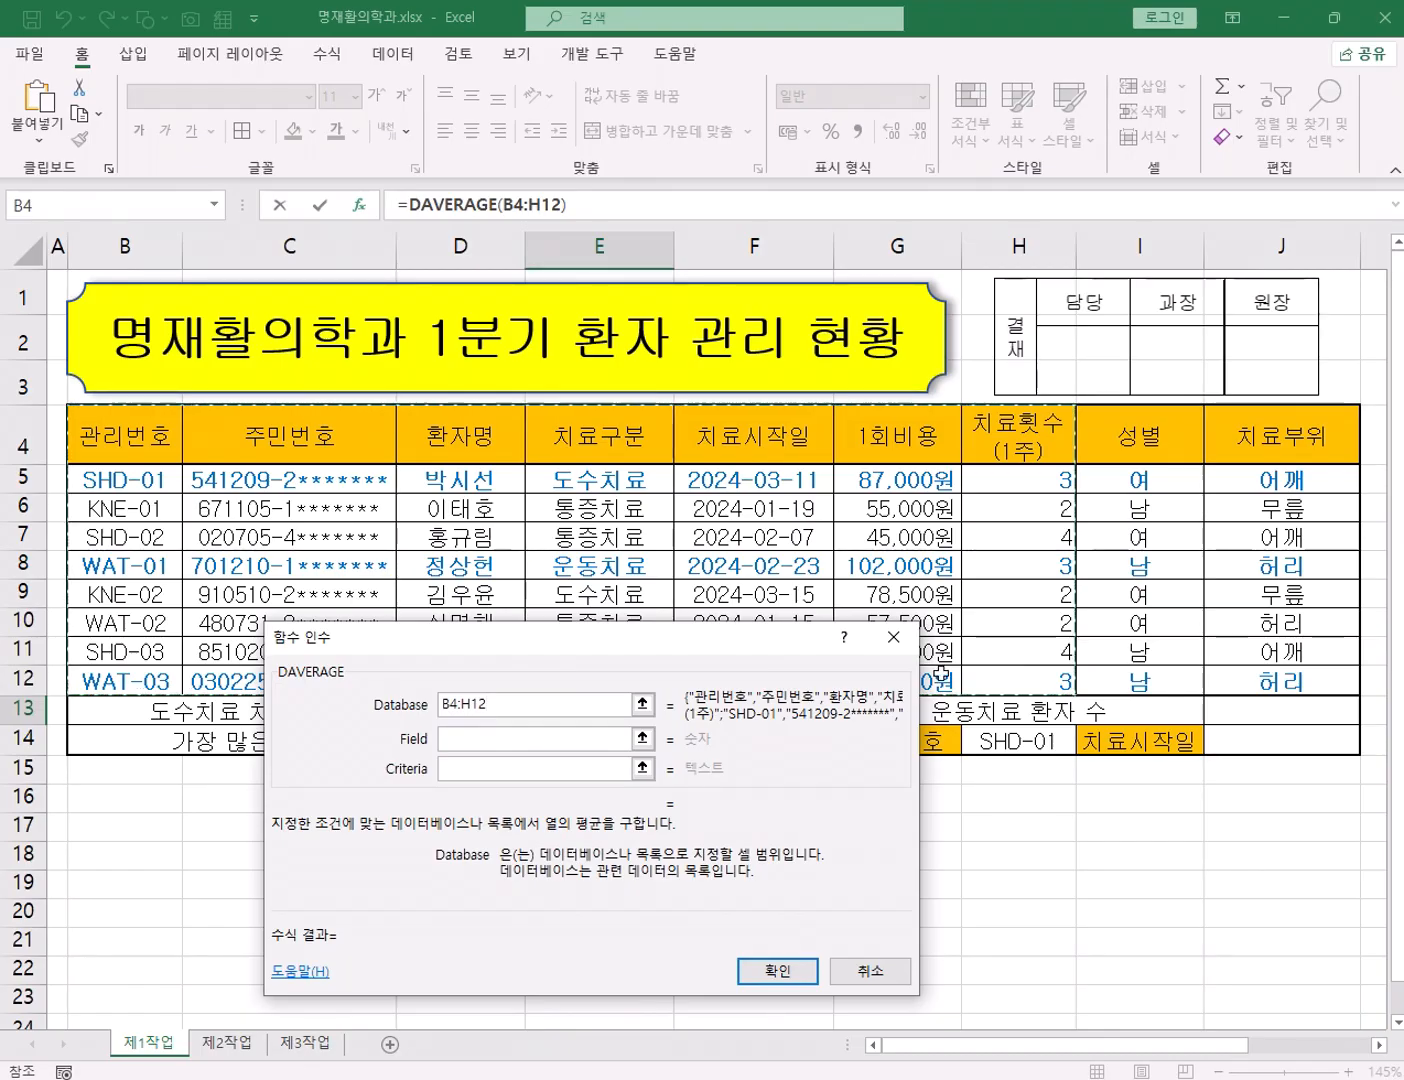
pyautogui.click(477, 741)
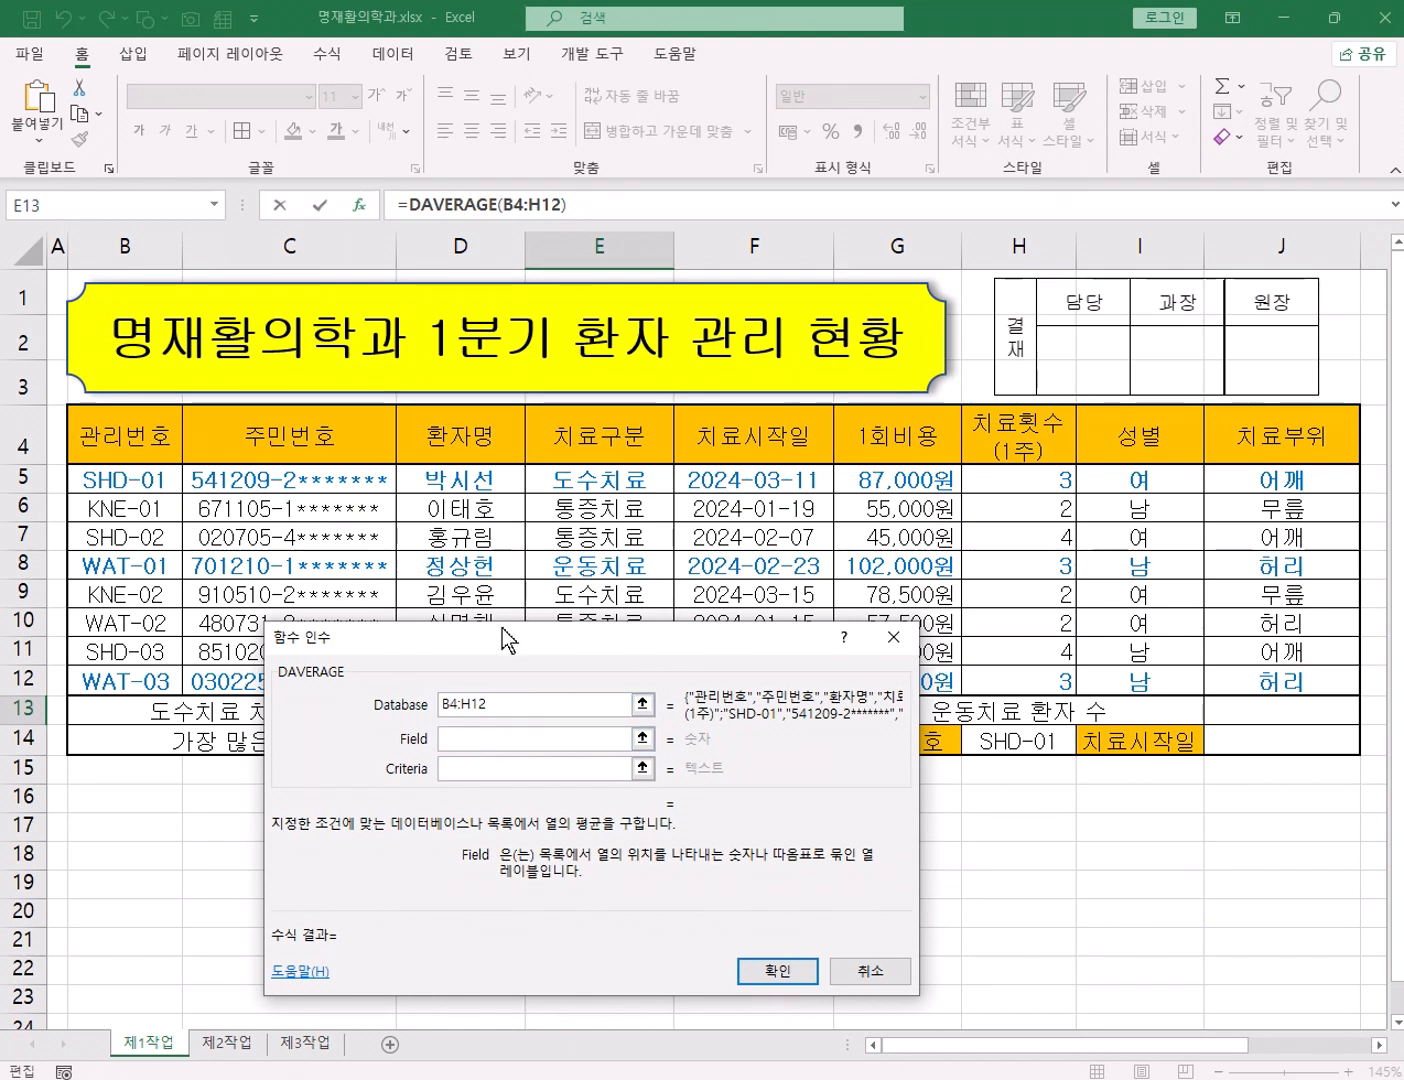
pyautogui.moveTo(504, 632); pyautogui.dragTo(681, 596)
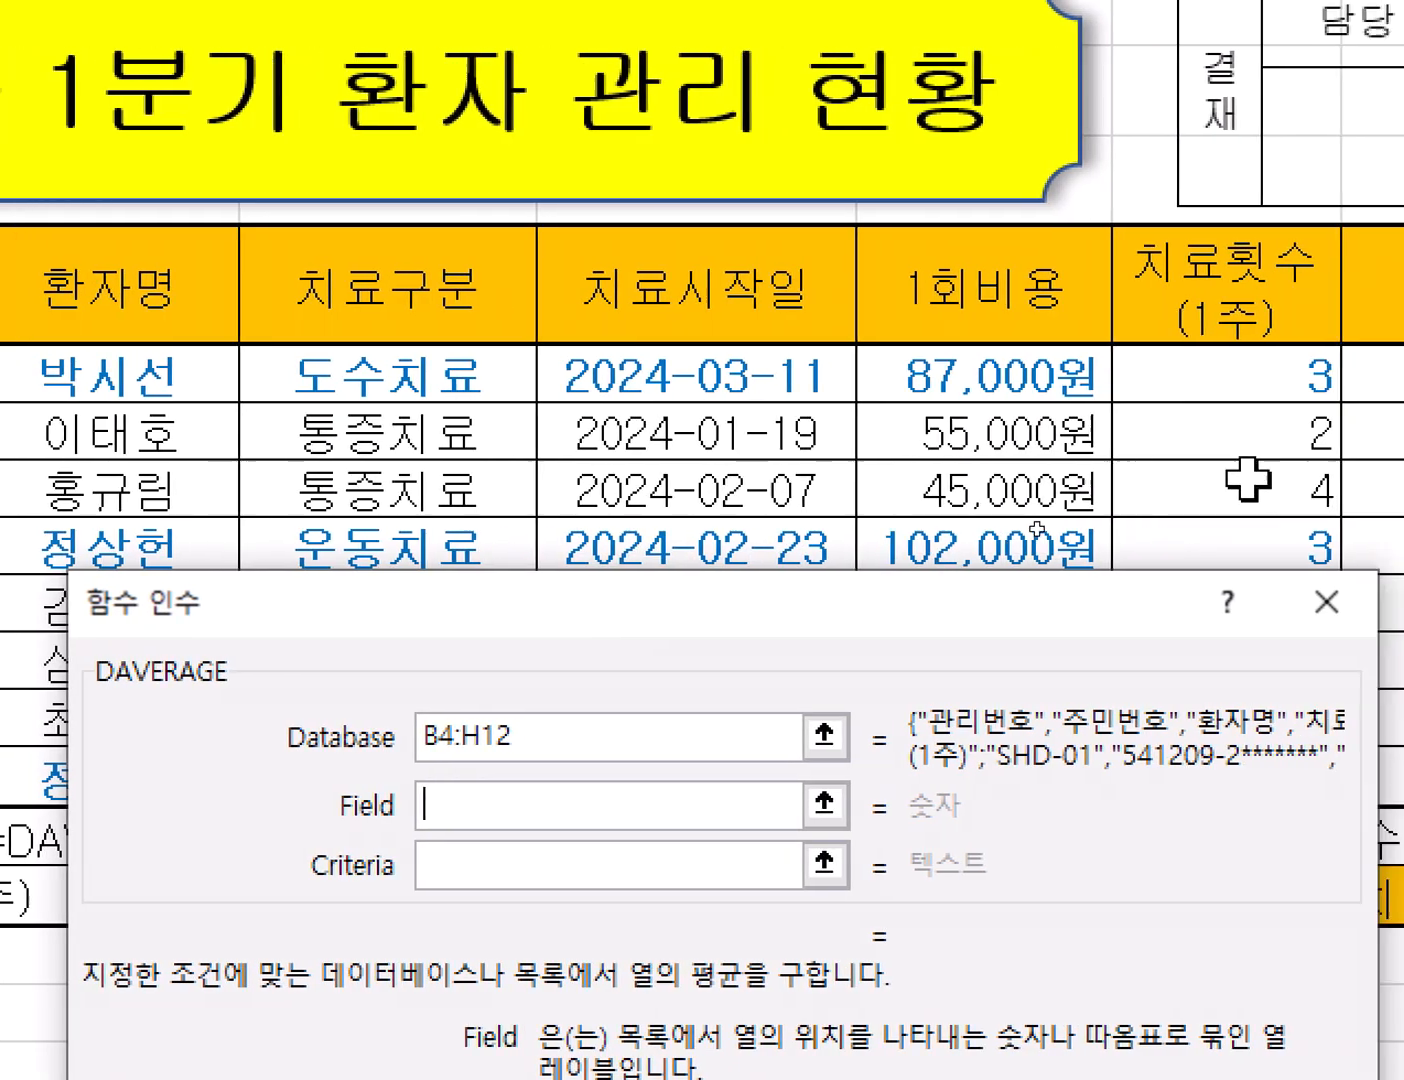
pyautogui.click(1184, 267)
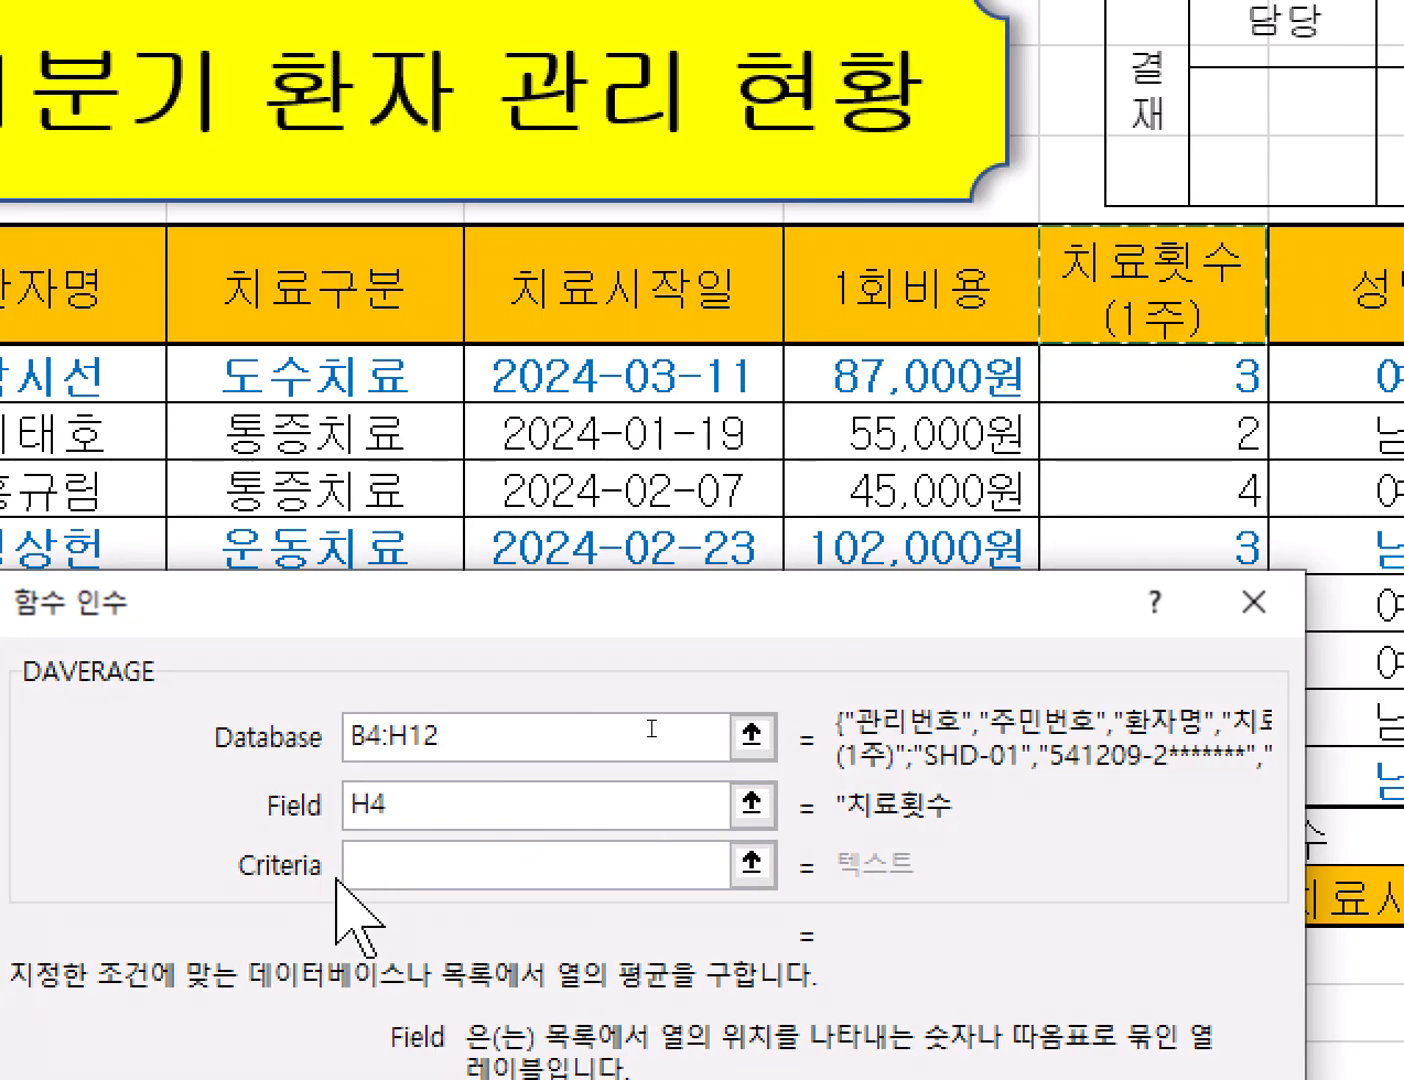
# Set the DAVERAGE function's Criteria to E4:E5 and complete the formula
pyautogui.click(416, 867)
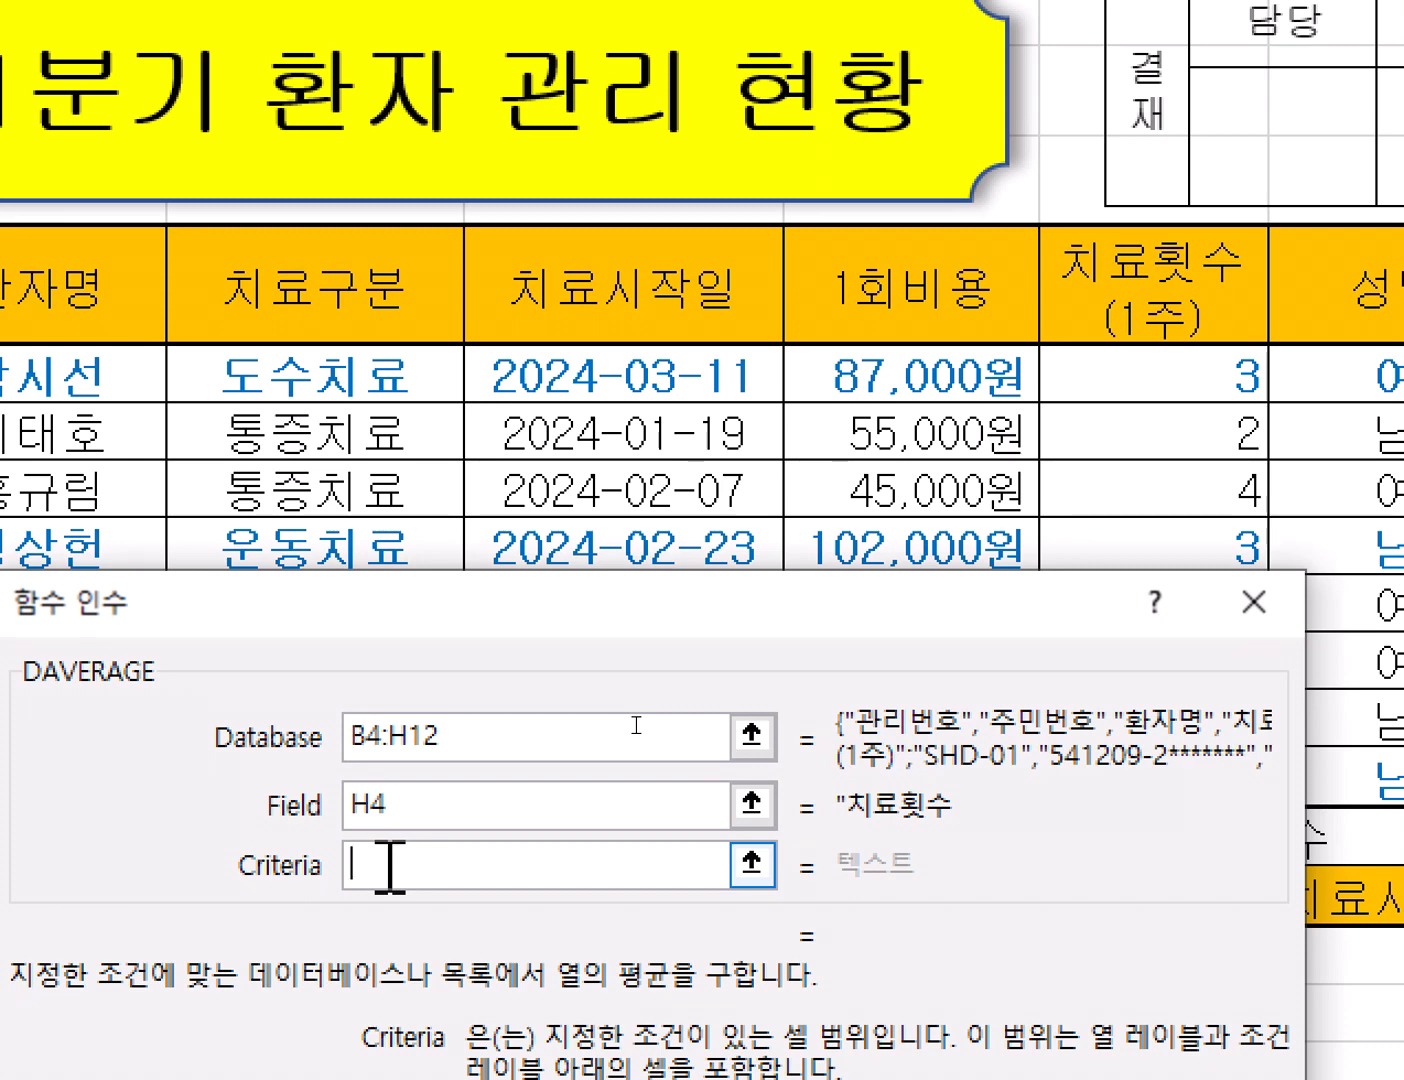
pyautogui.click(360, 289)
pyautogui.moveTo(360, 290); pyautogui.dragTo(357, 351)
pyautogui.click(441, 367)
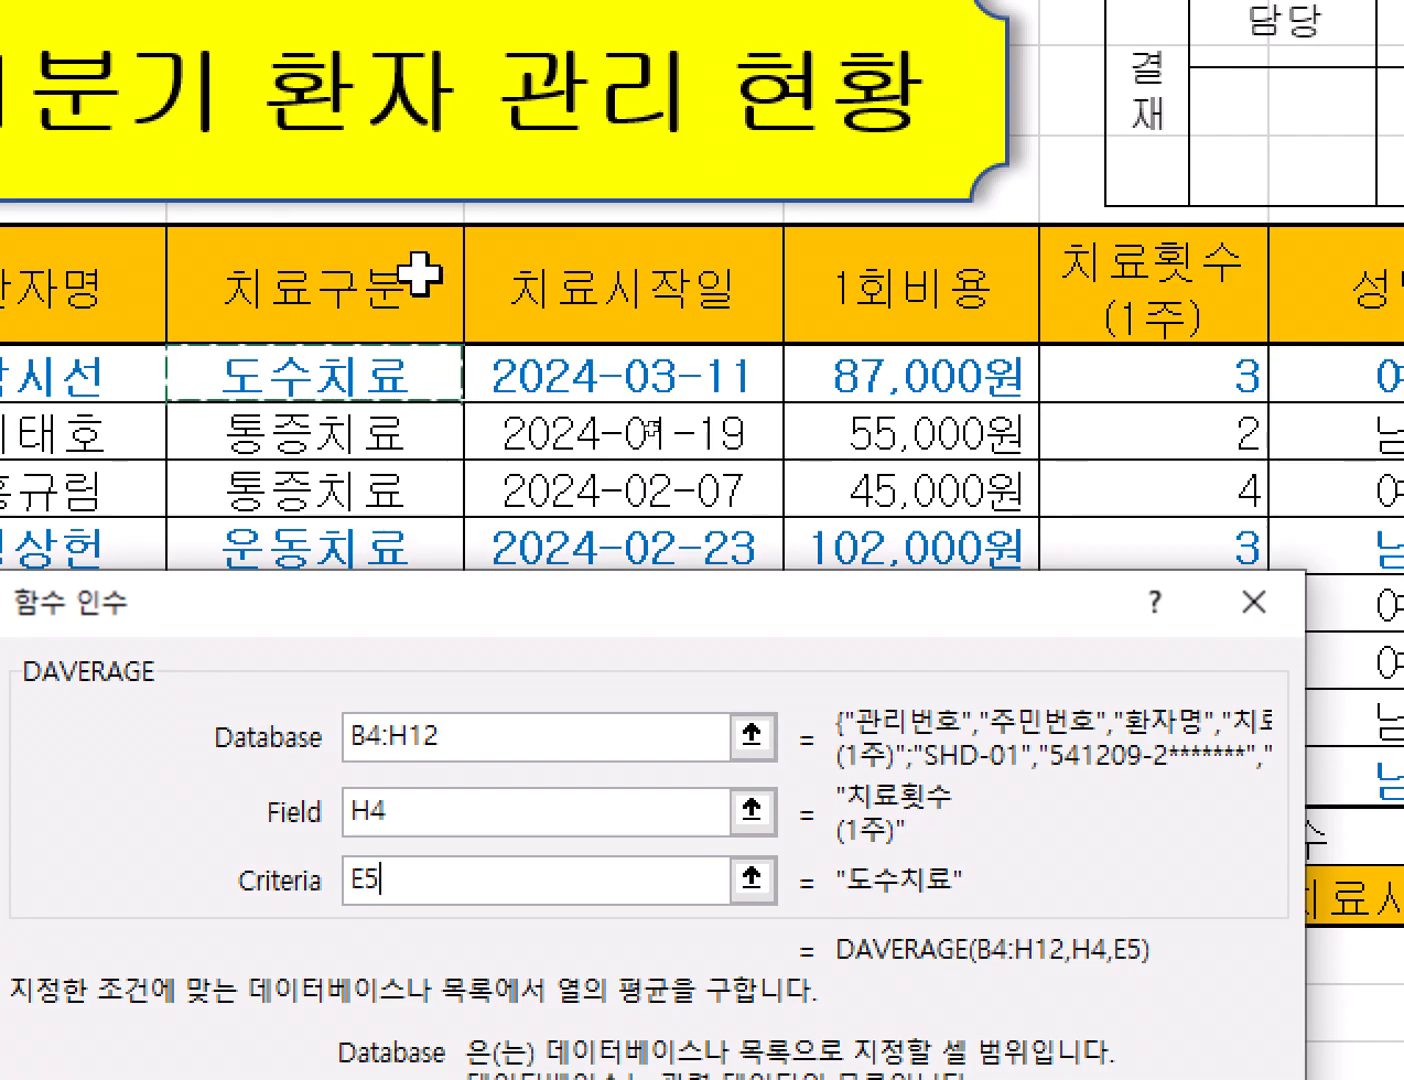
pyautogui.moveTo(429, 290); pyautogui.dragTo(408, 348)
pyautogui.moveTo(408, 352); pyautogui.dragTo(408, 354)
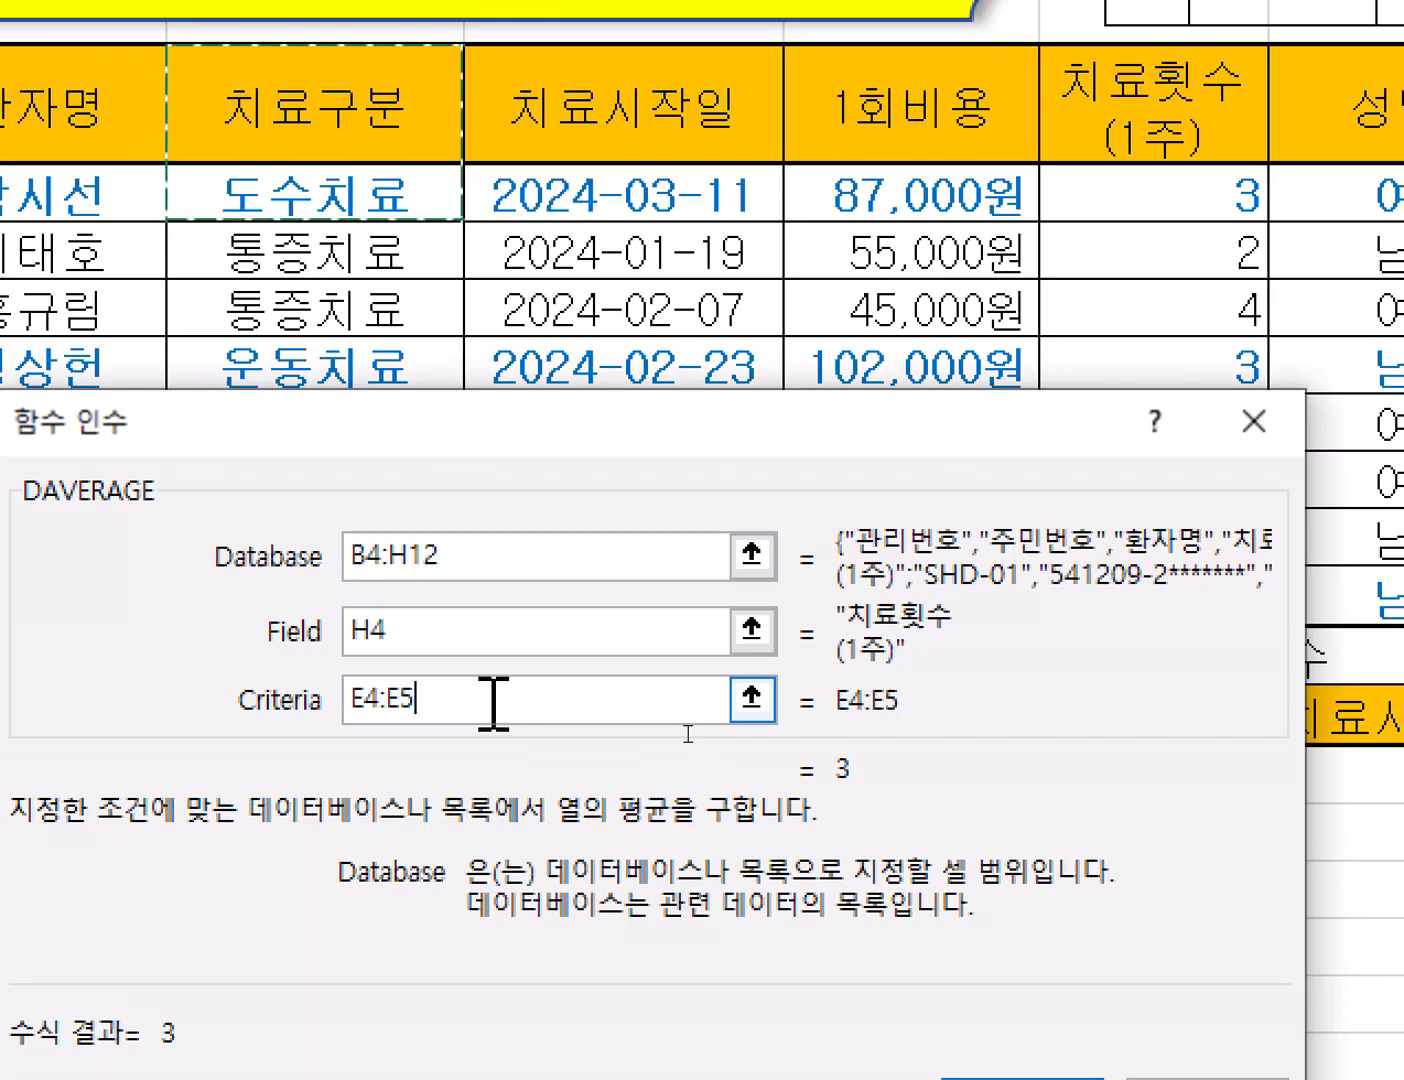
pyautogui.press('Return')
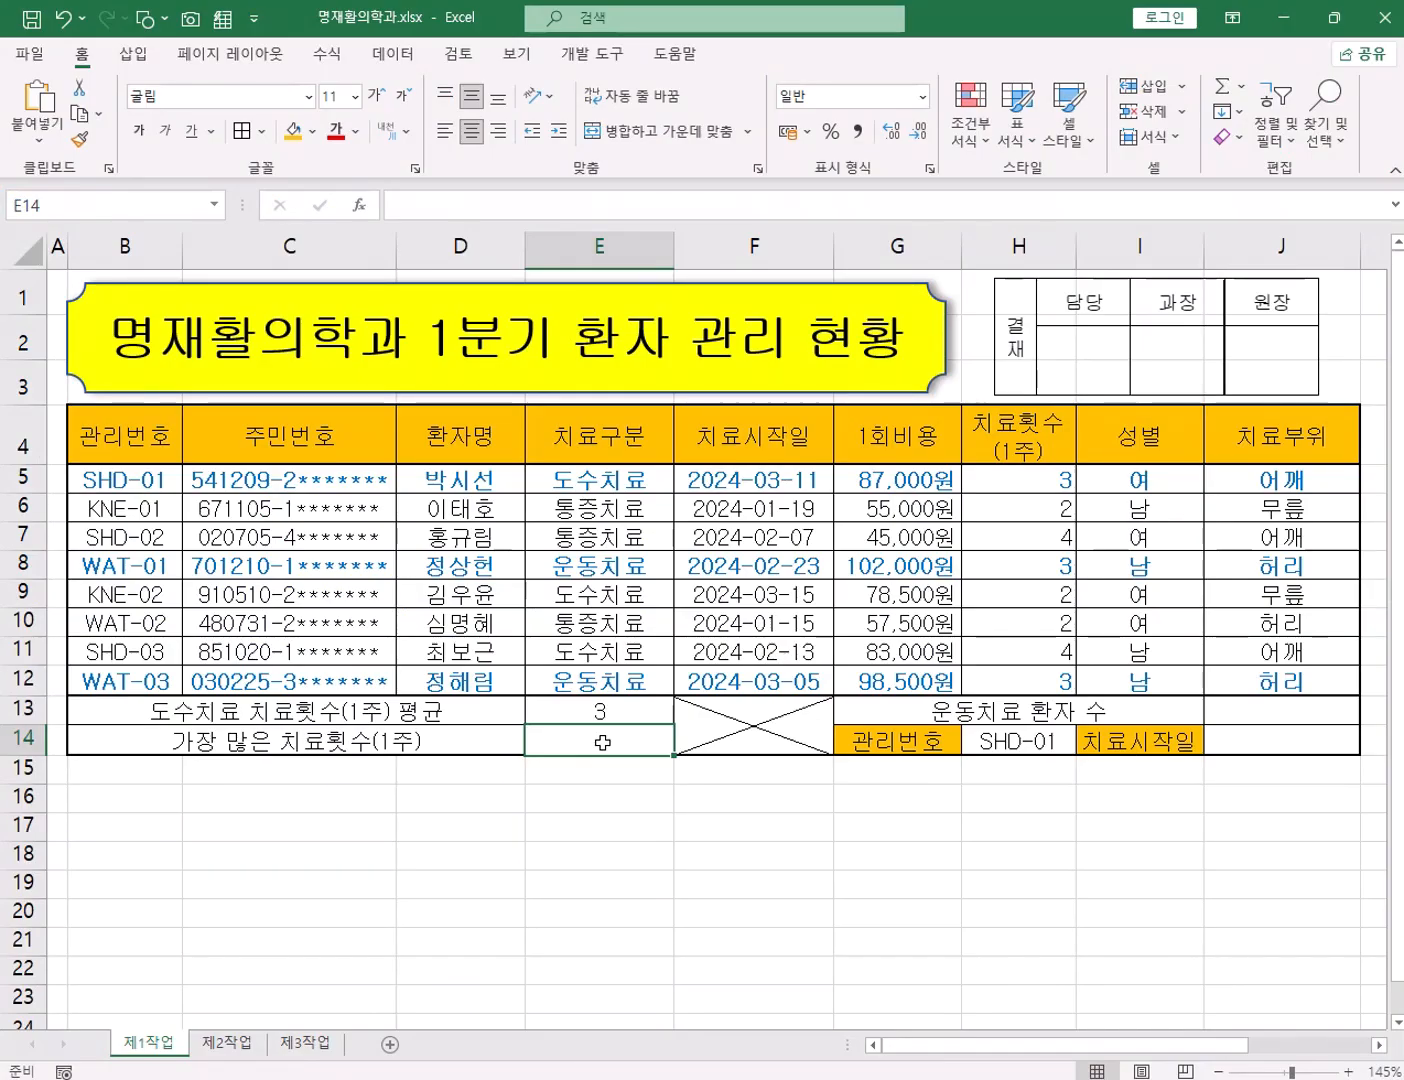
# Enter a MAX formula over the 치료횟수 named range (the 치료횟수(1주) values) in the 가장 많은 치료횟수(1주) cell E14
pyautogui.click(321, 719)
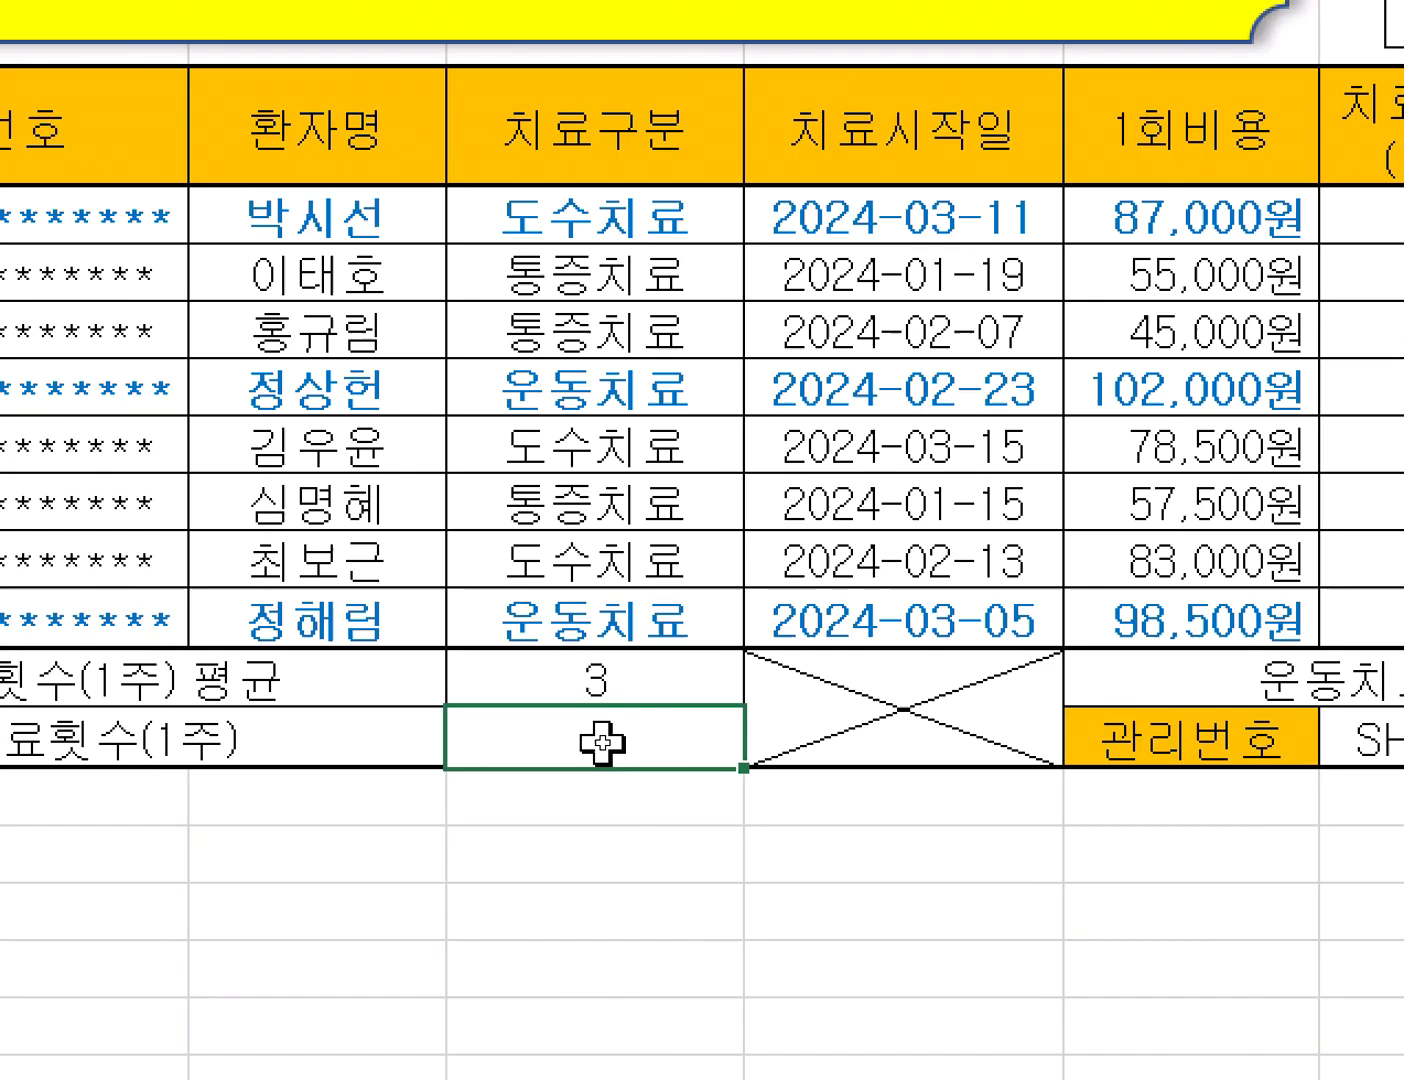
pyautogui.write('ㅋ')
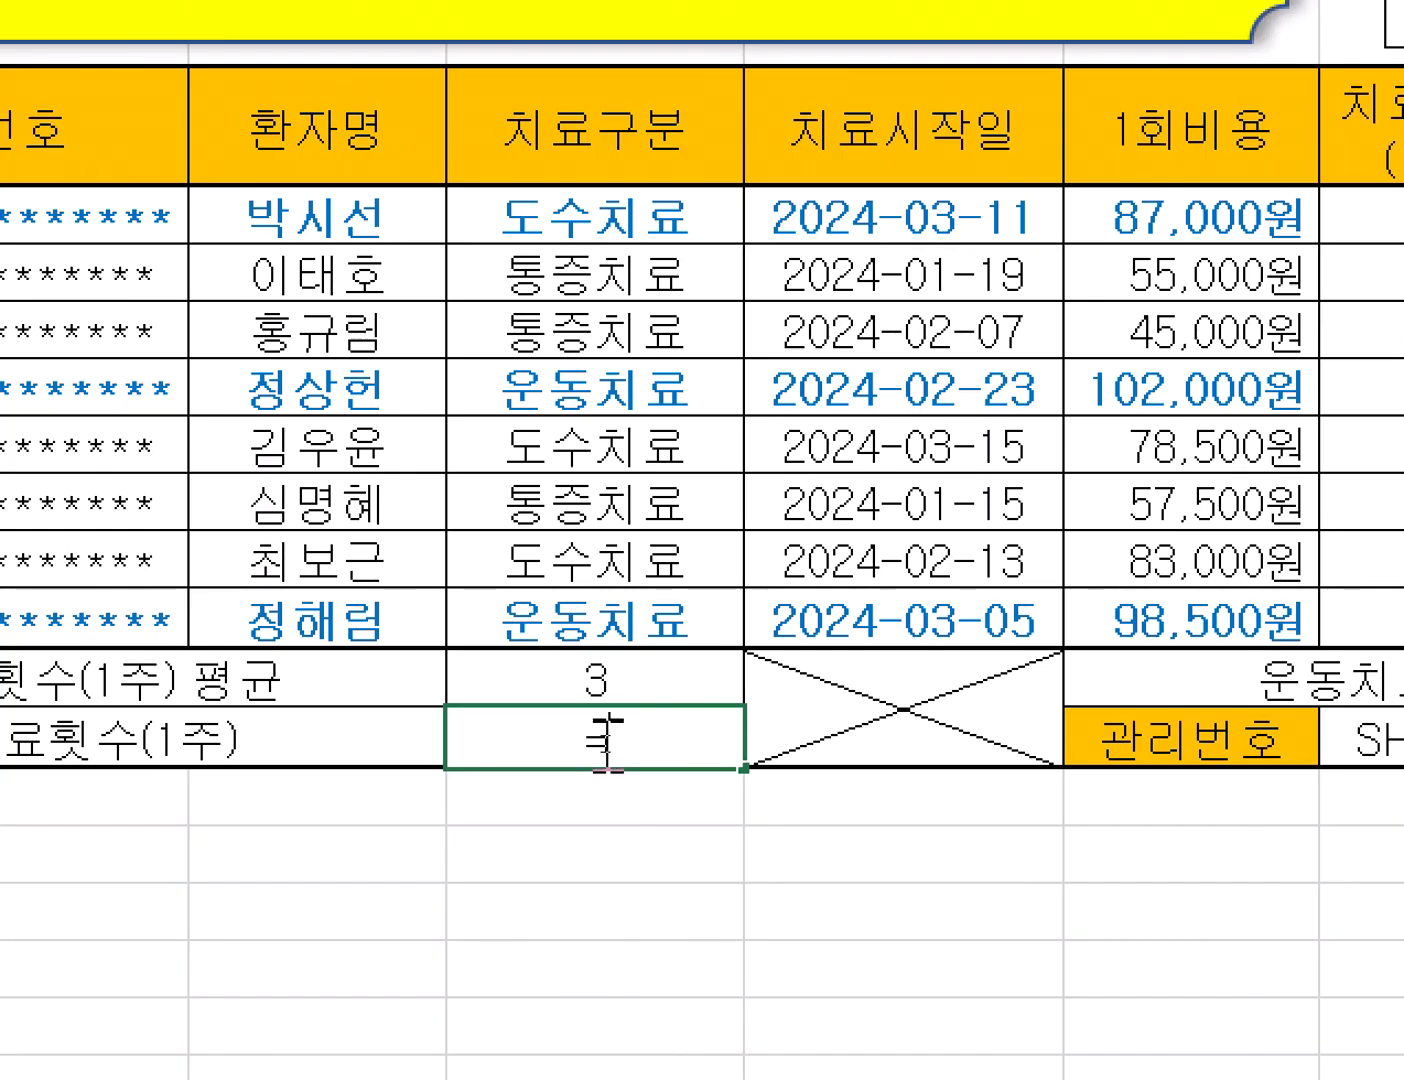
pyautogui.press('BackSpace')
pyautogui.write('=ma')
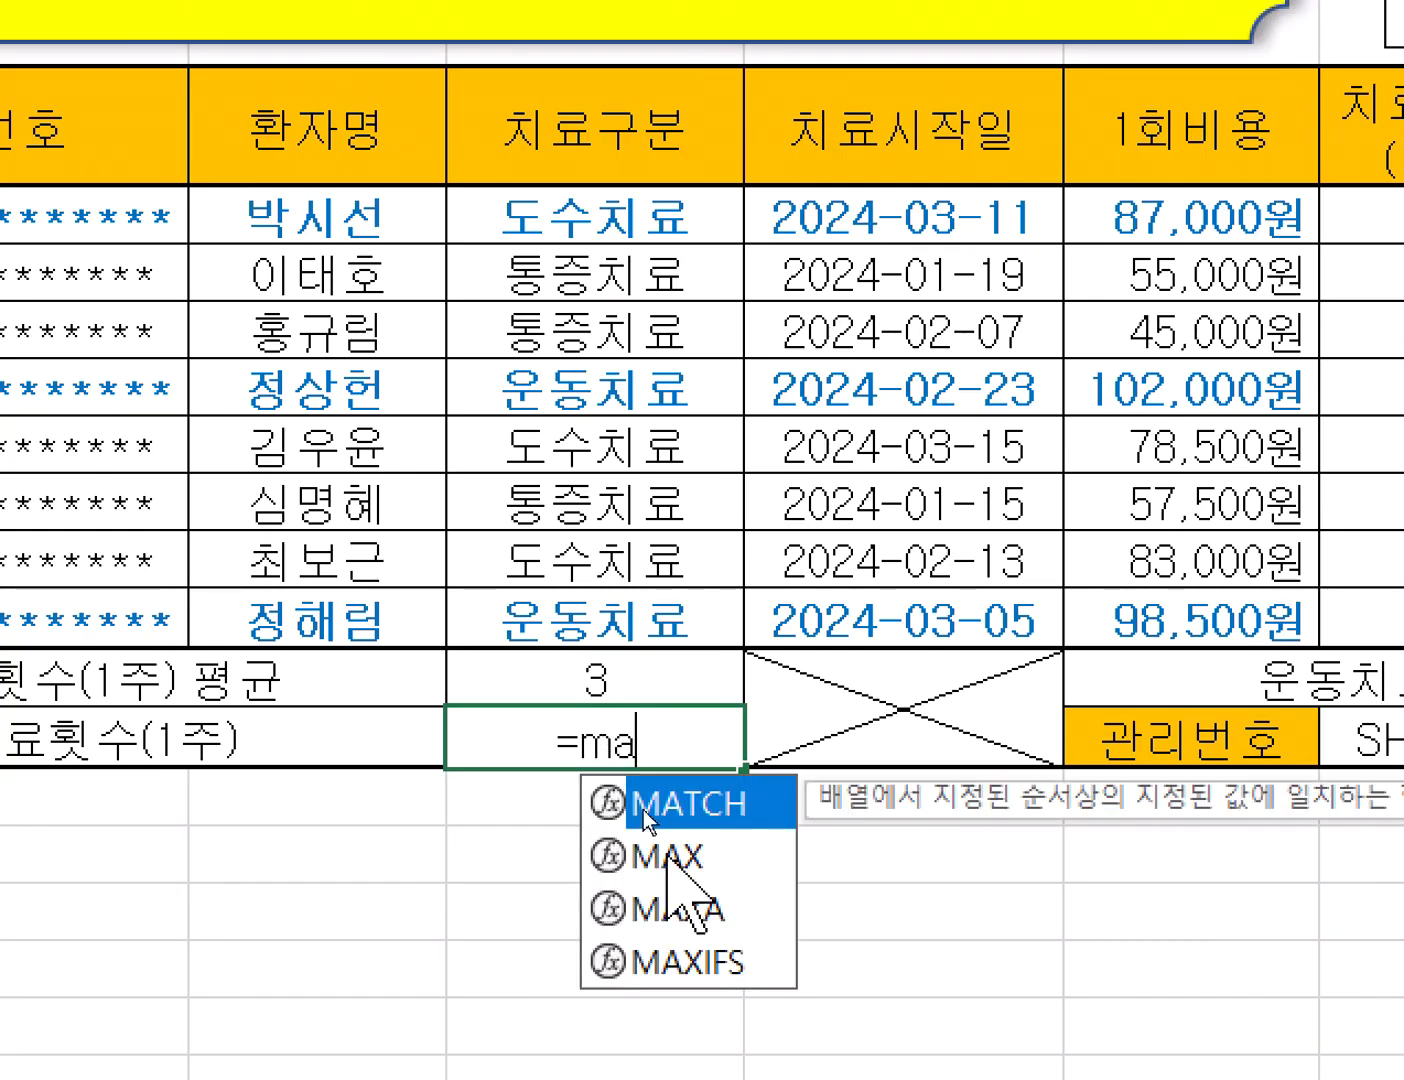
pyautogui.doubleClick(708, 862)
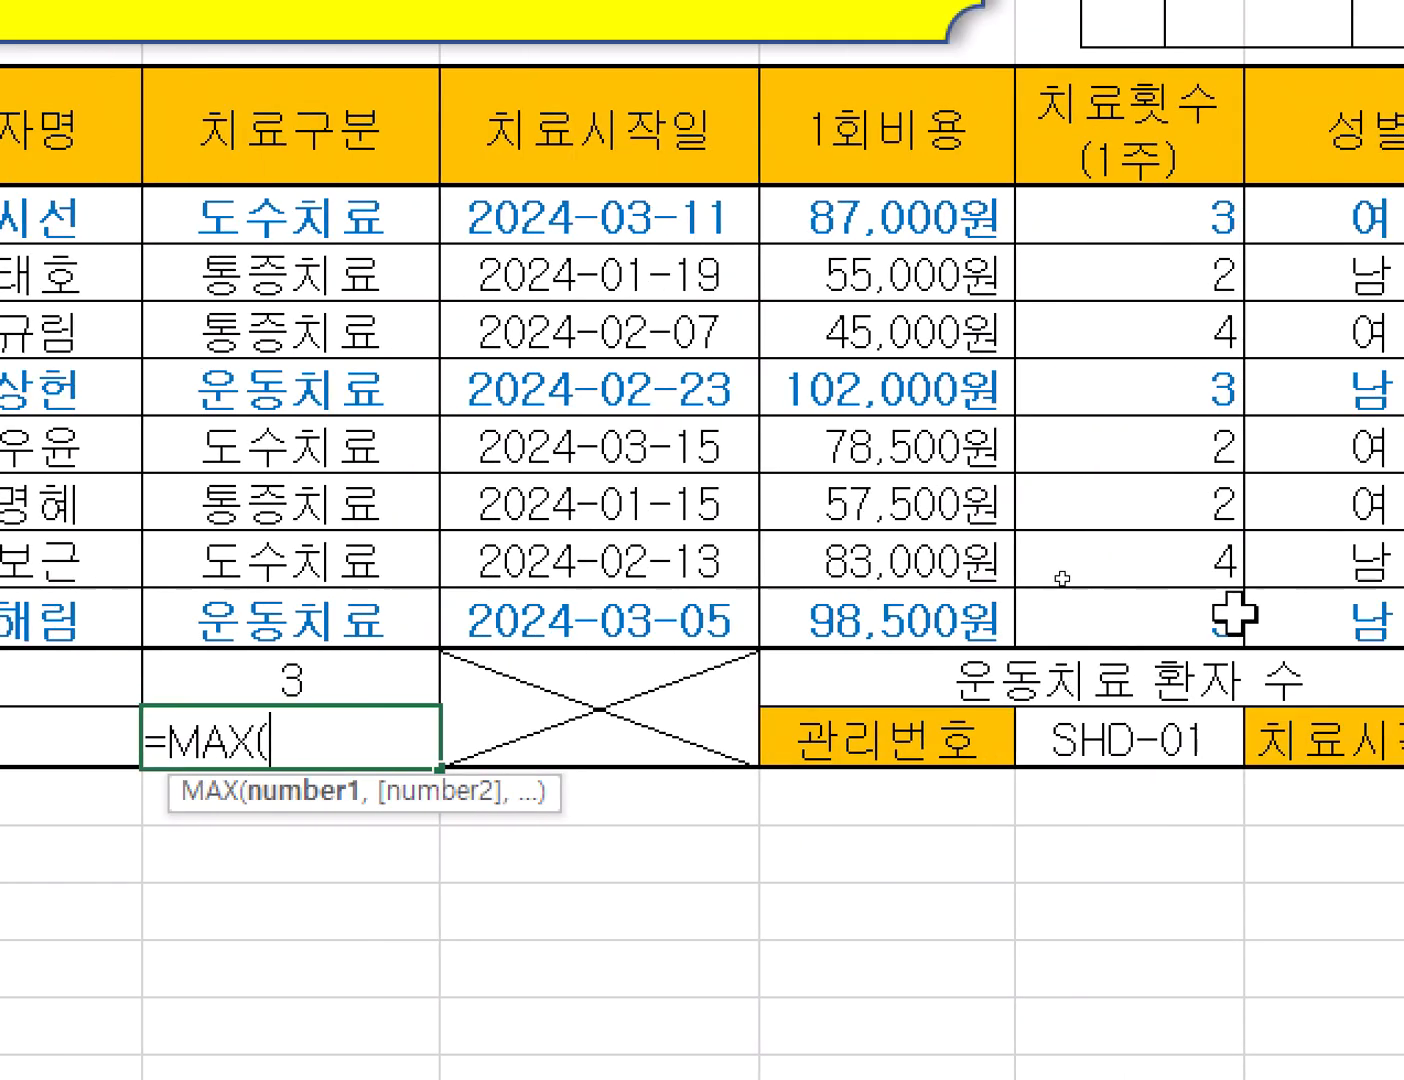
pyautogui.moveTo(1130, 230); pyautogui.dragTo(1069, 618)
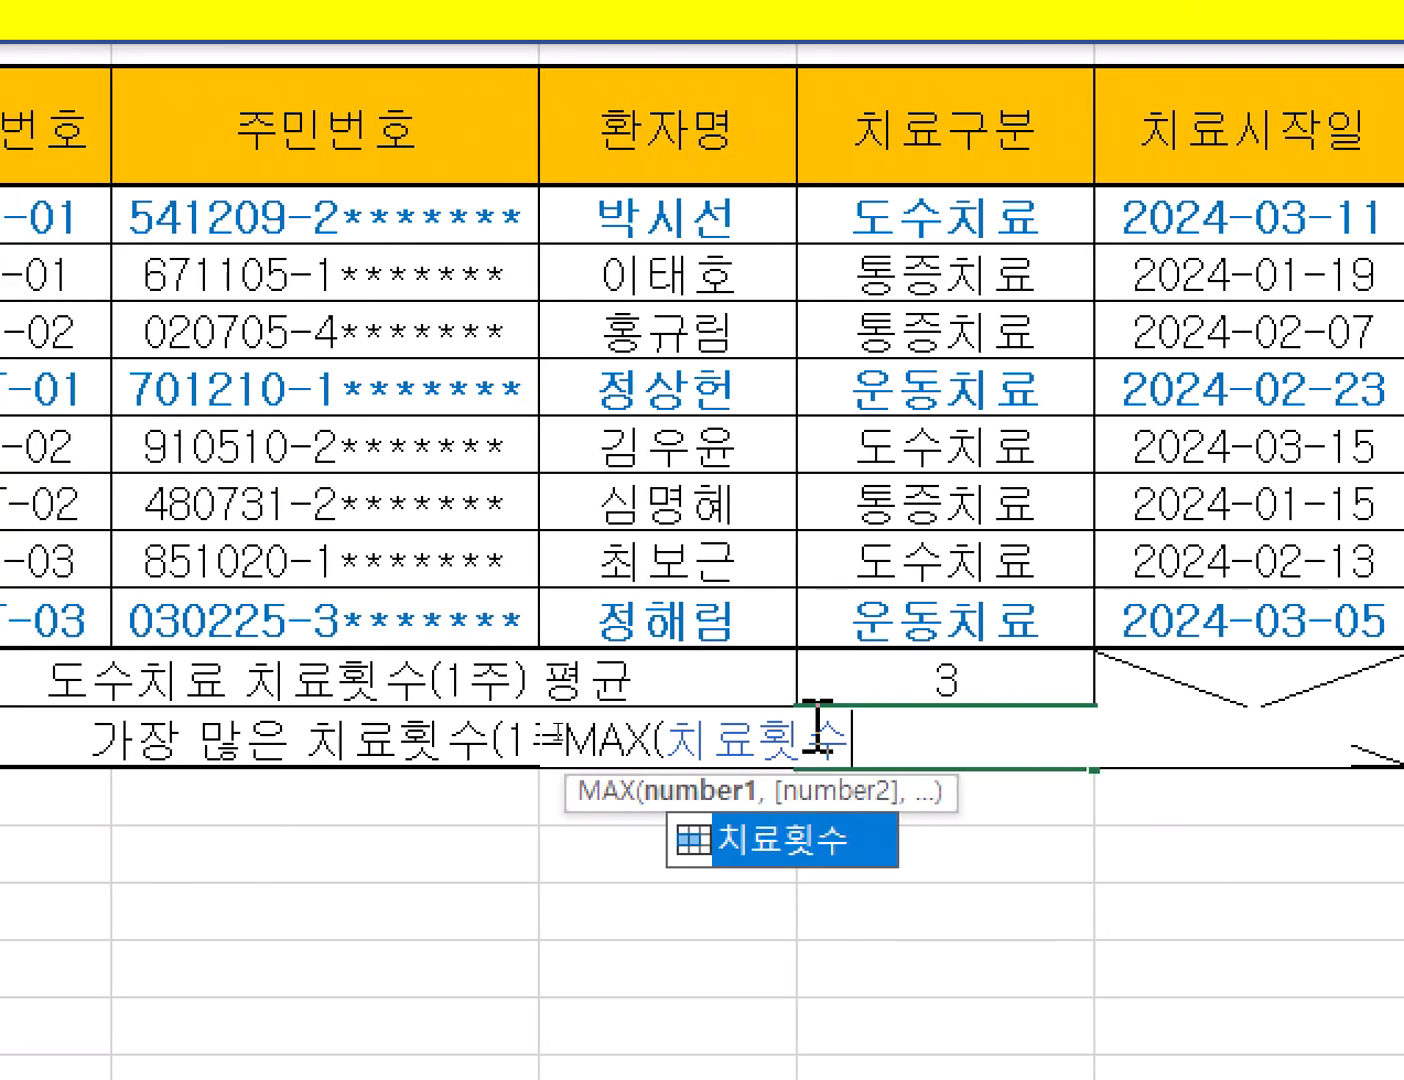
pyautogui.click(865, 722)
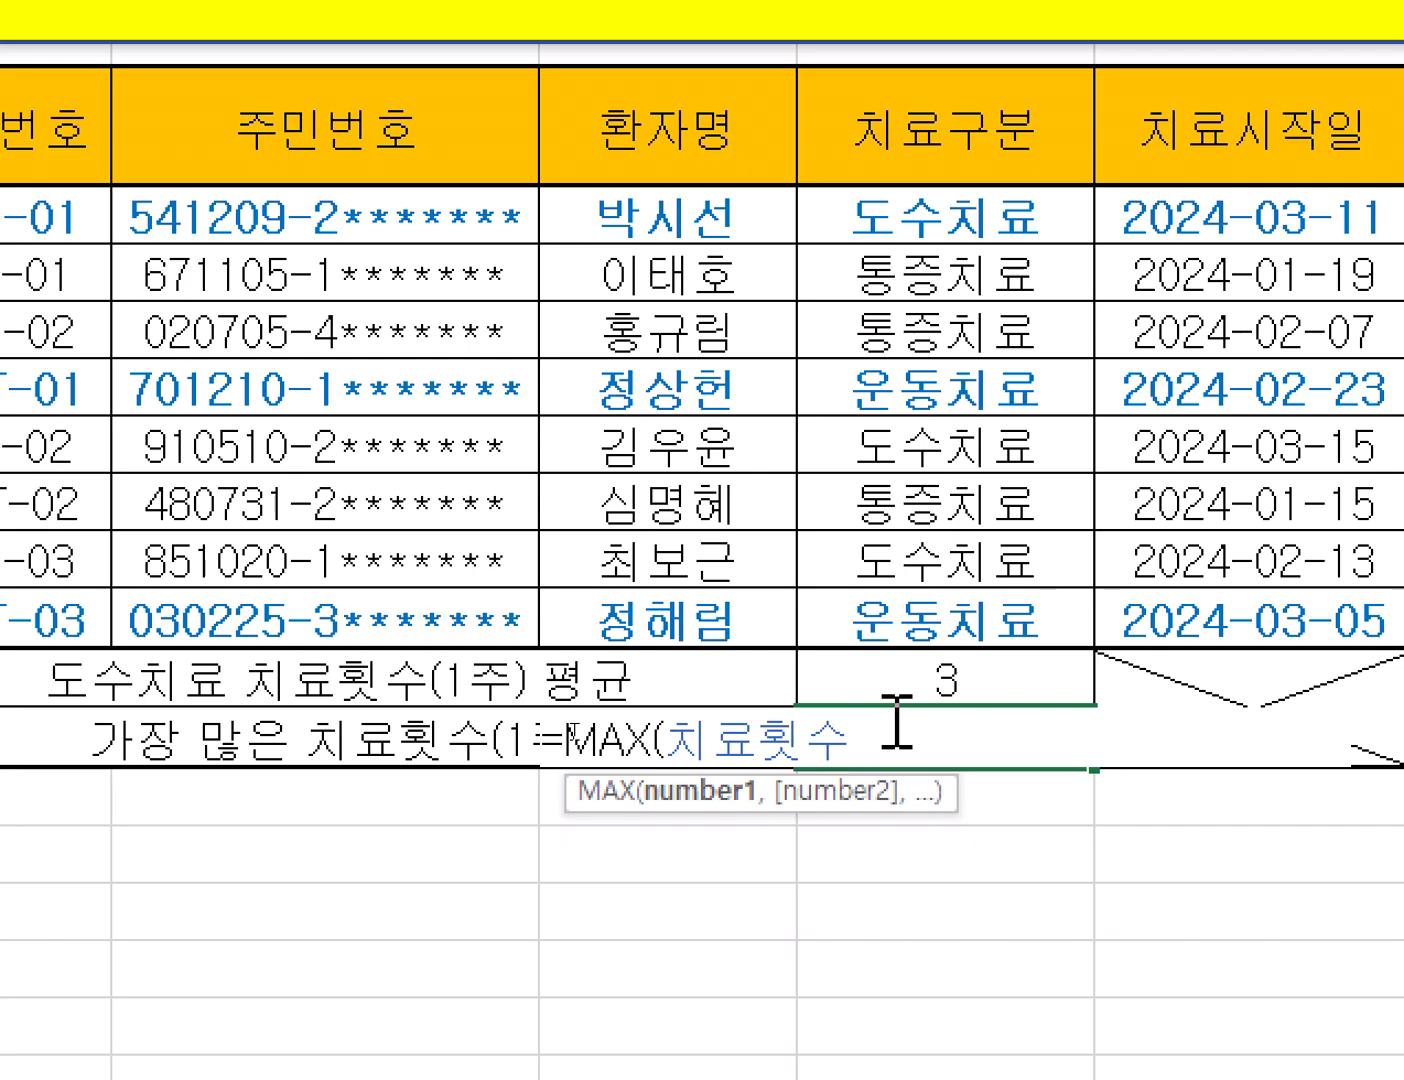
pyautogui.press('Return')
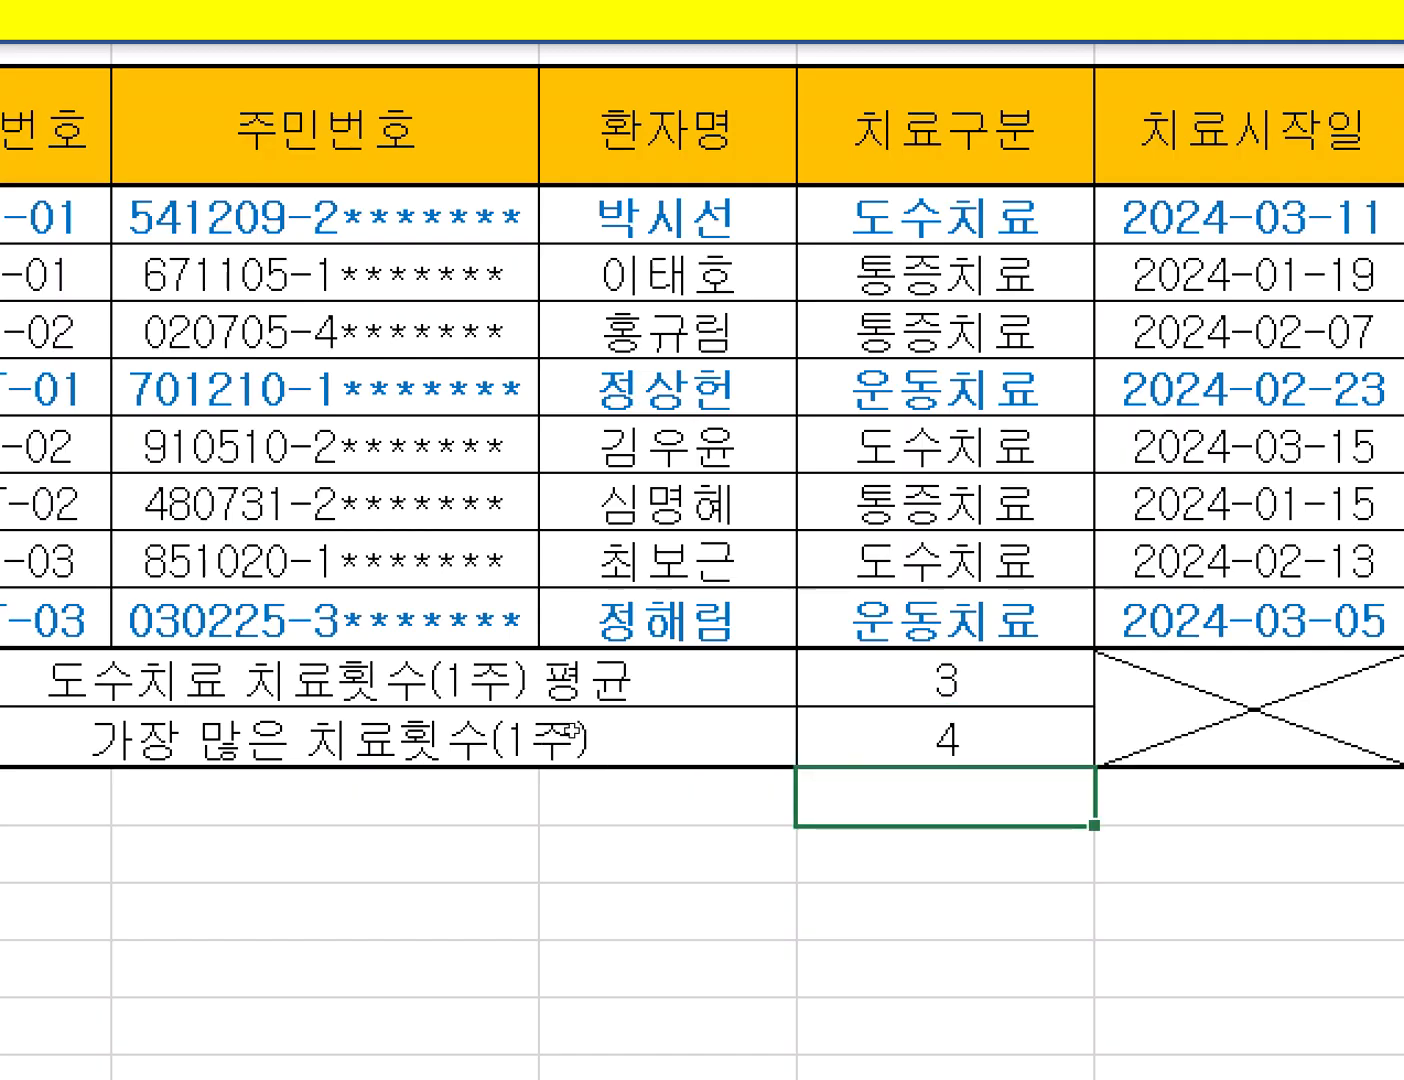
# Clear the MAX formula in E14, undo the clearing, and review the restored formula
pyautogui.click(890, 719)
pyautogui.press('Delete')
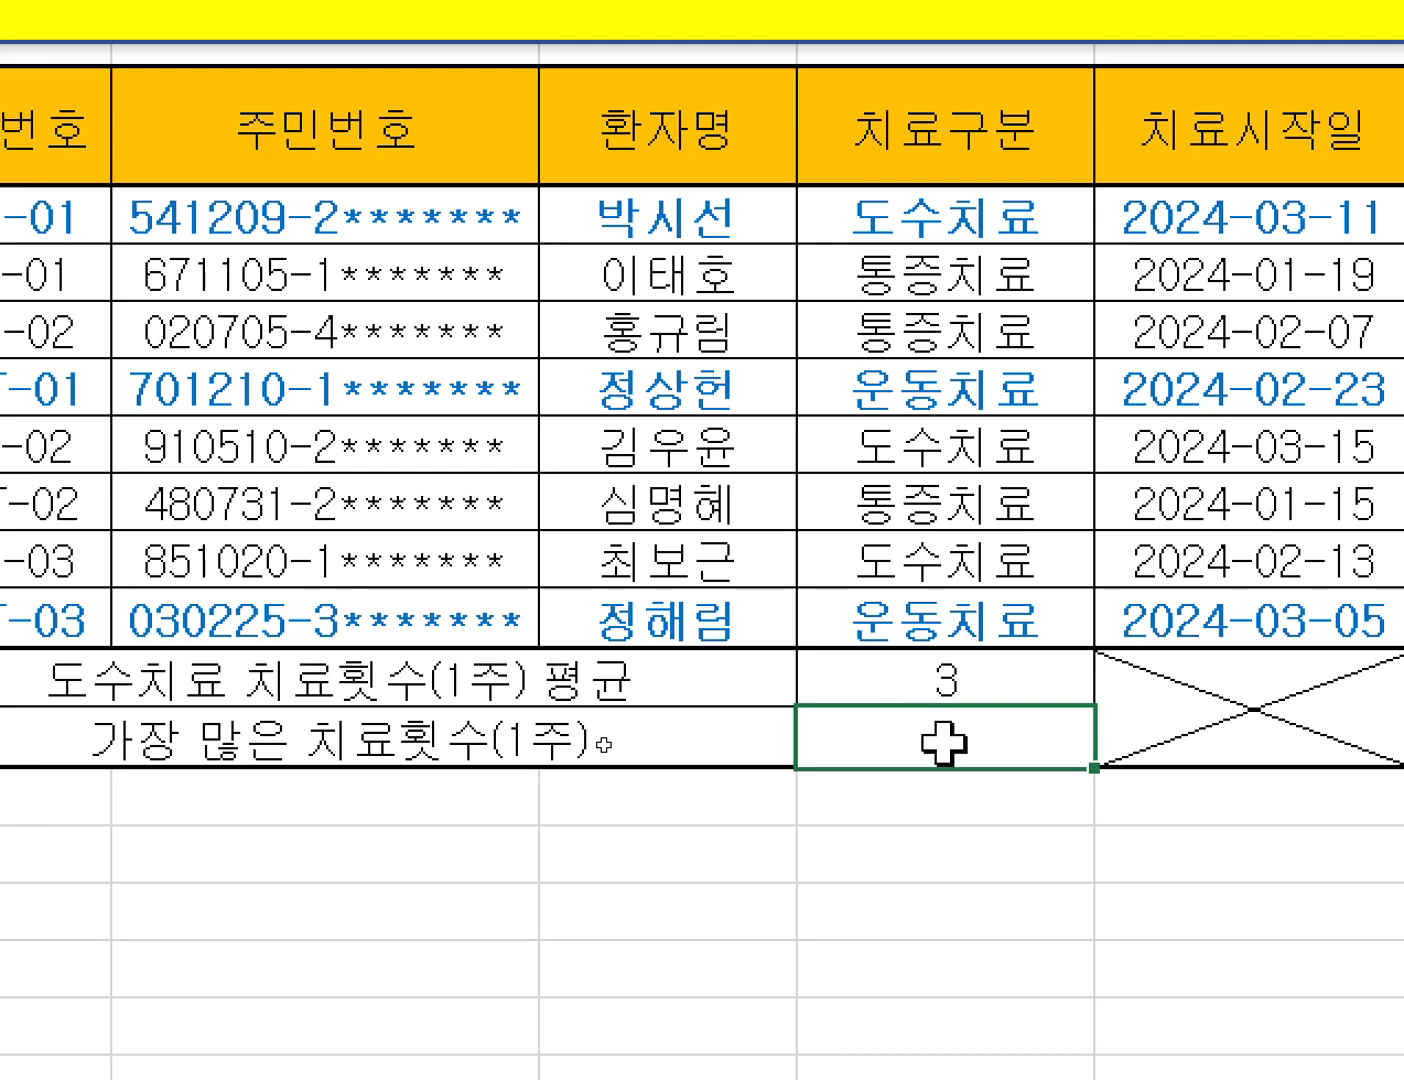
pyautogui.hotkey('ctrl', 'z')
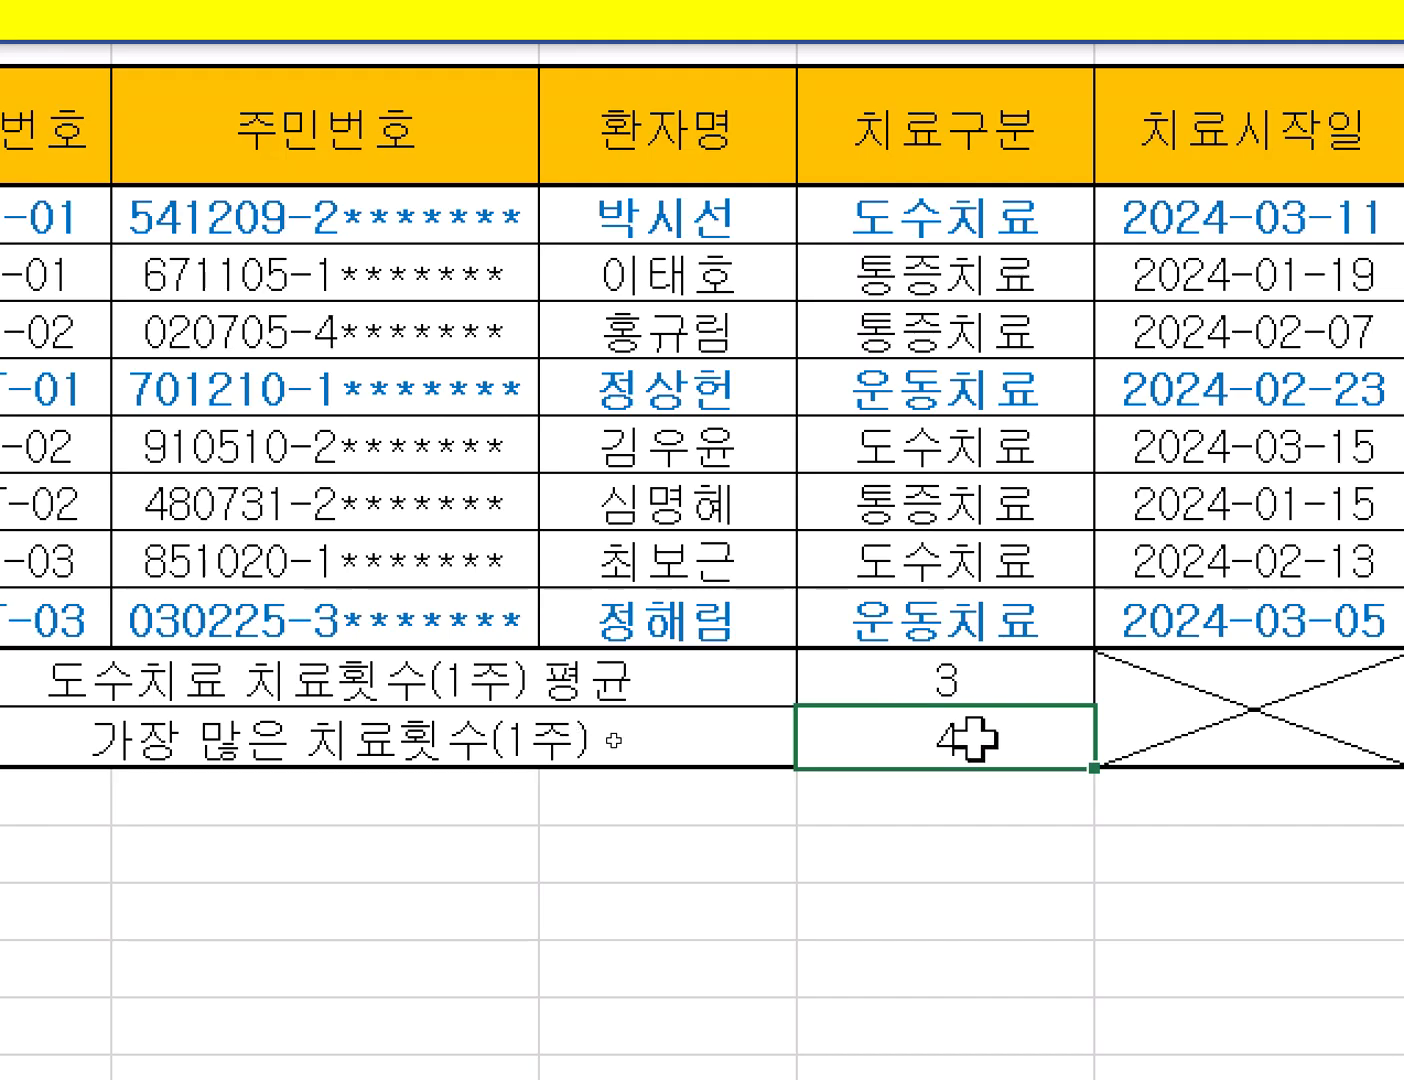
pyautogui.doubleClick(895, 743)
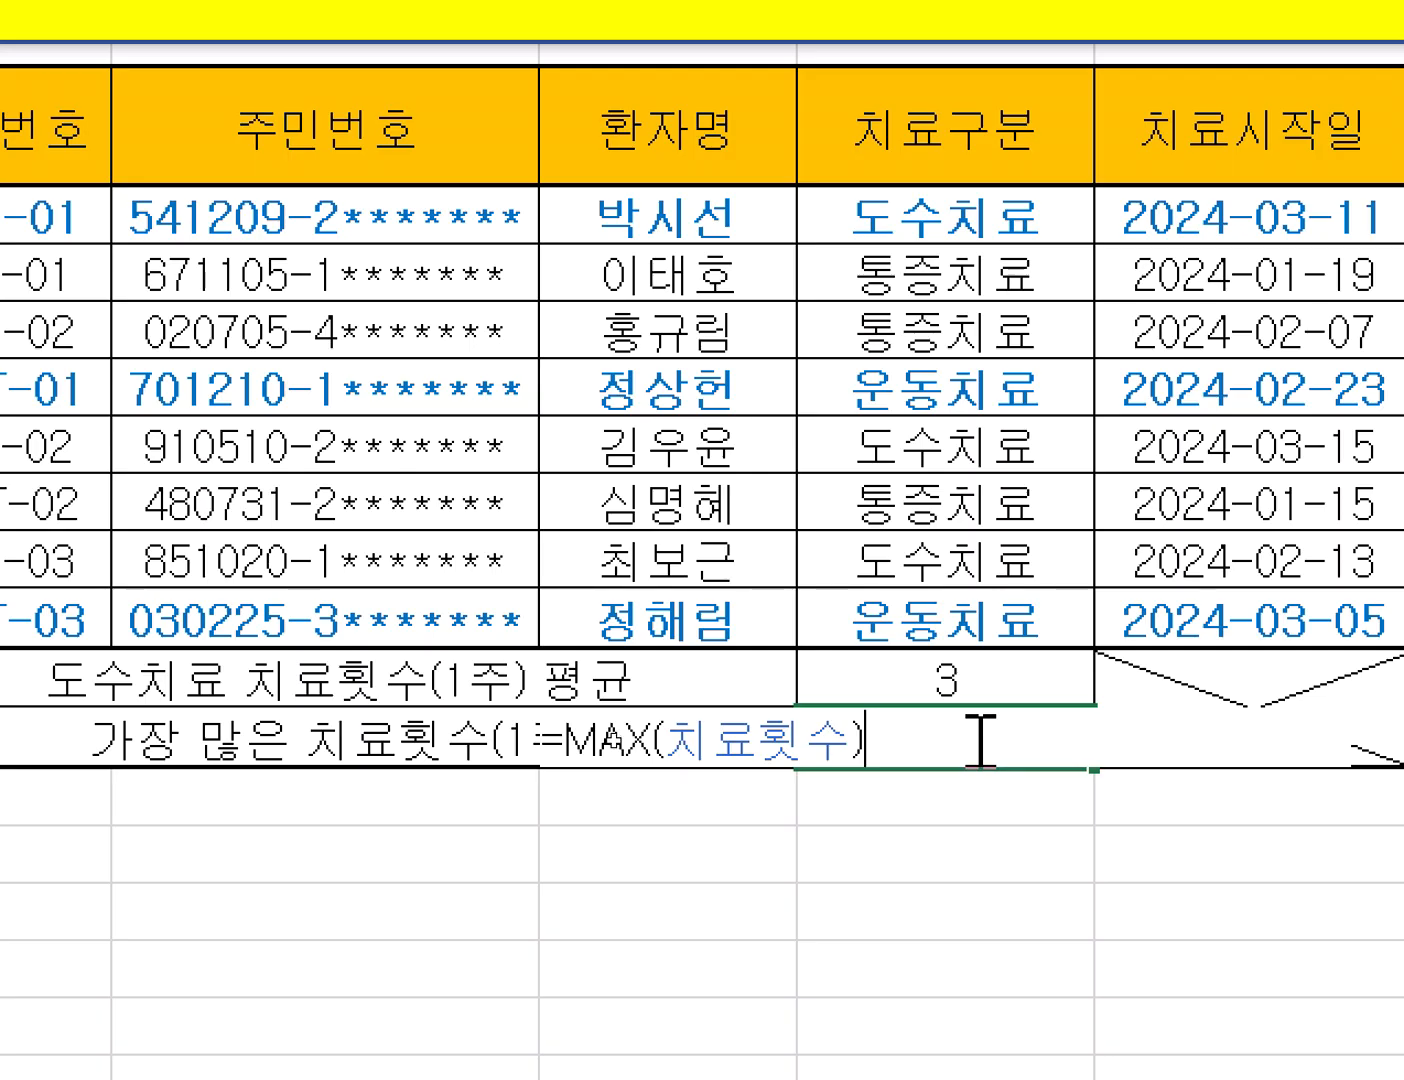
pyautogui.press('Return')
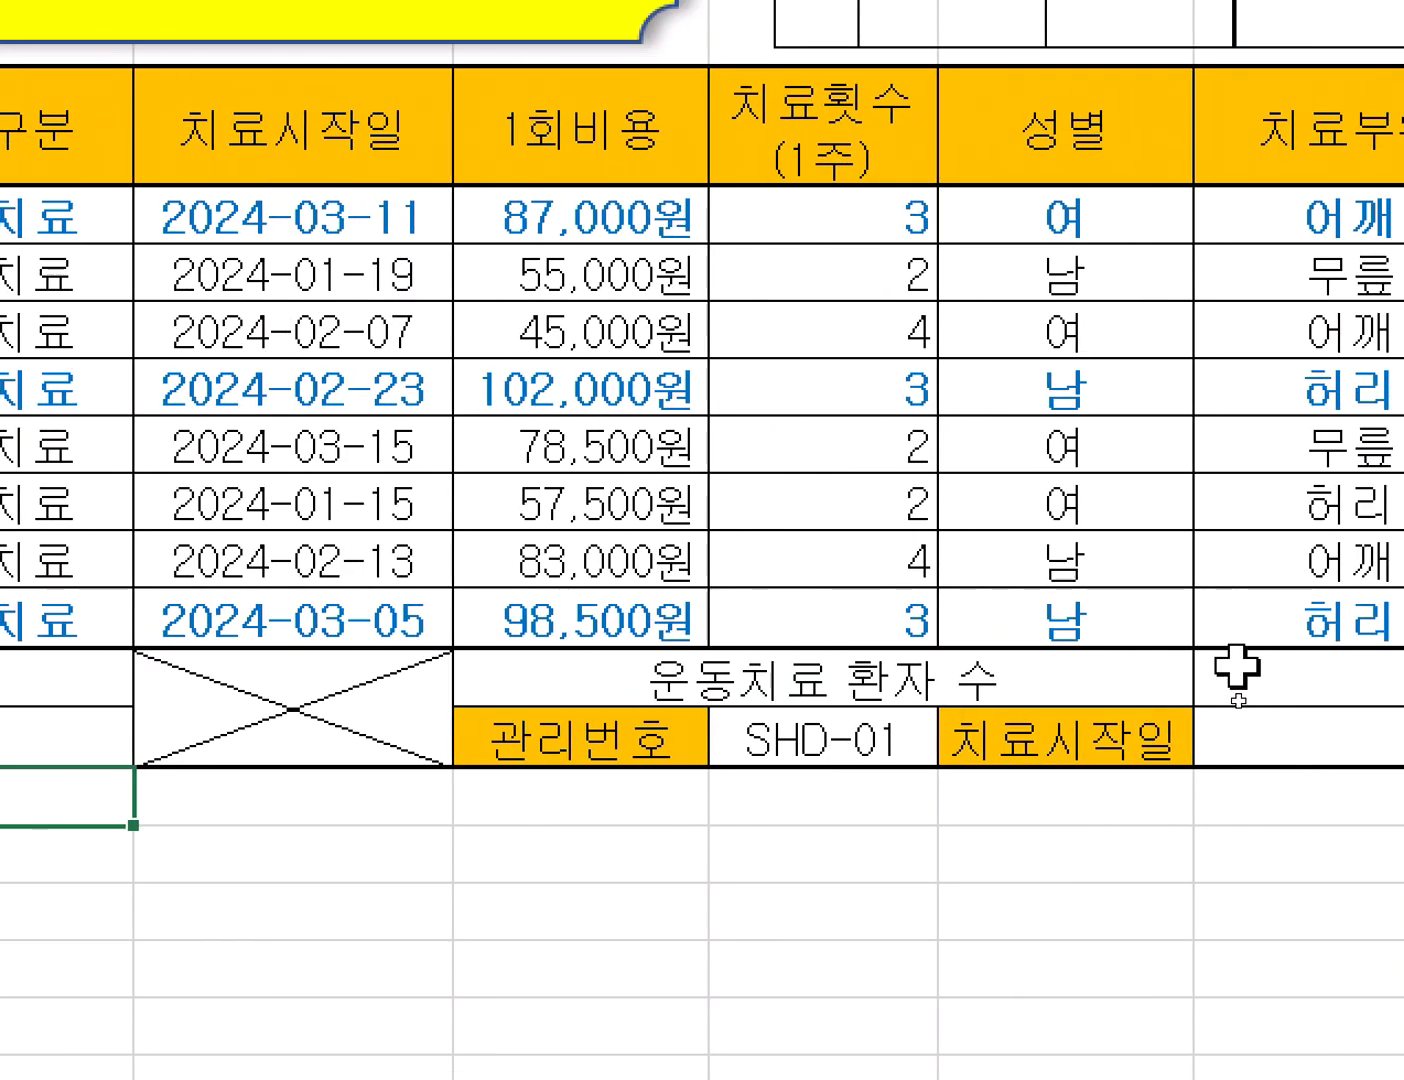
# Start a COUNTIF function in the 운동치료 환자 수 cell (J13) and open its function arguments
pyautogui.click(1235, 673)
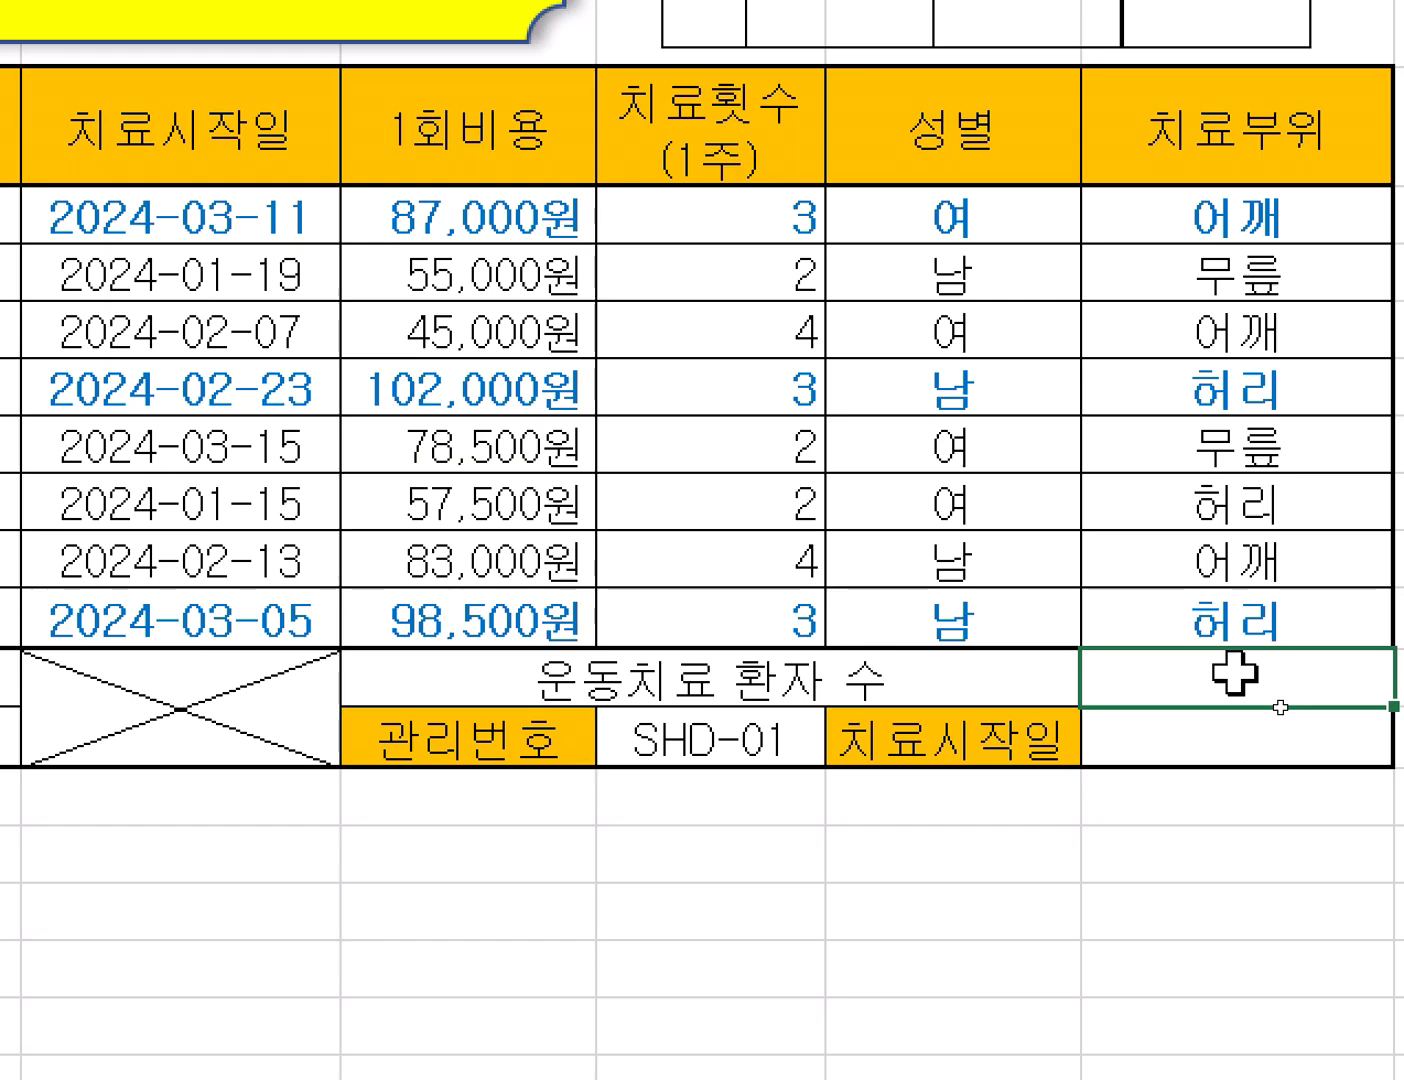
pyautogui.write('=c')
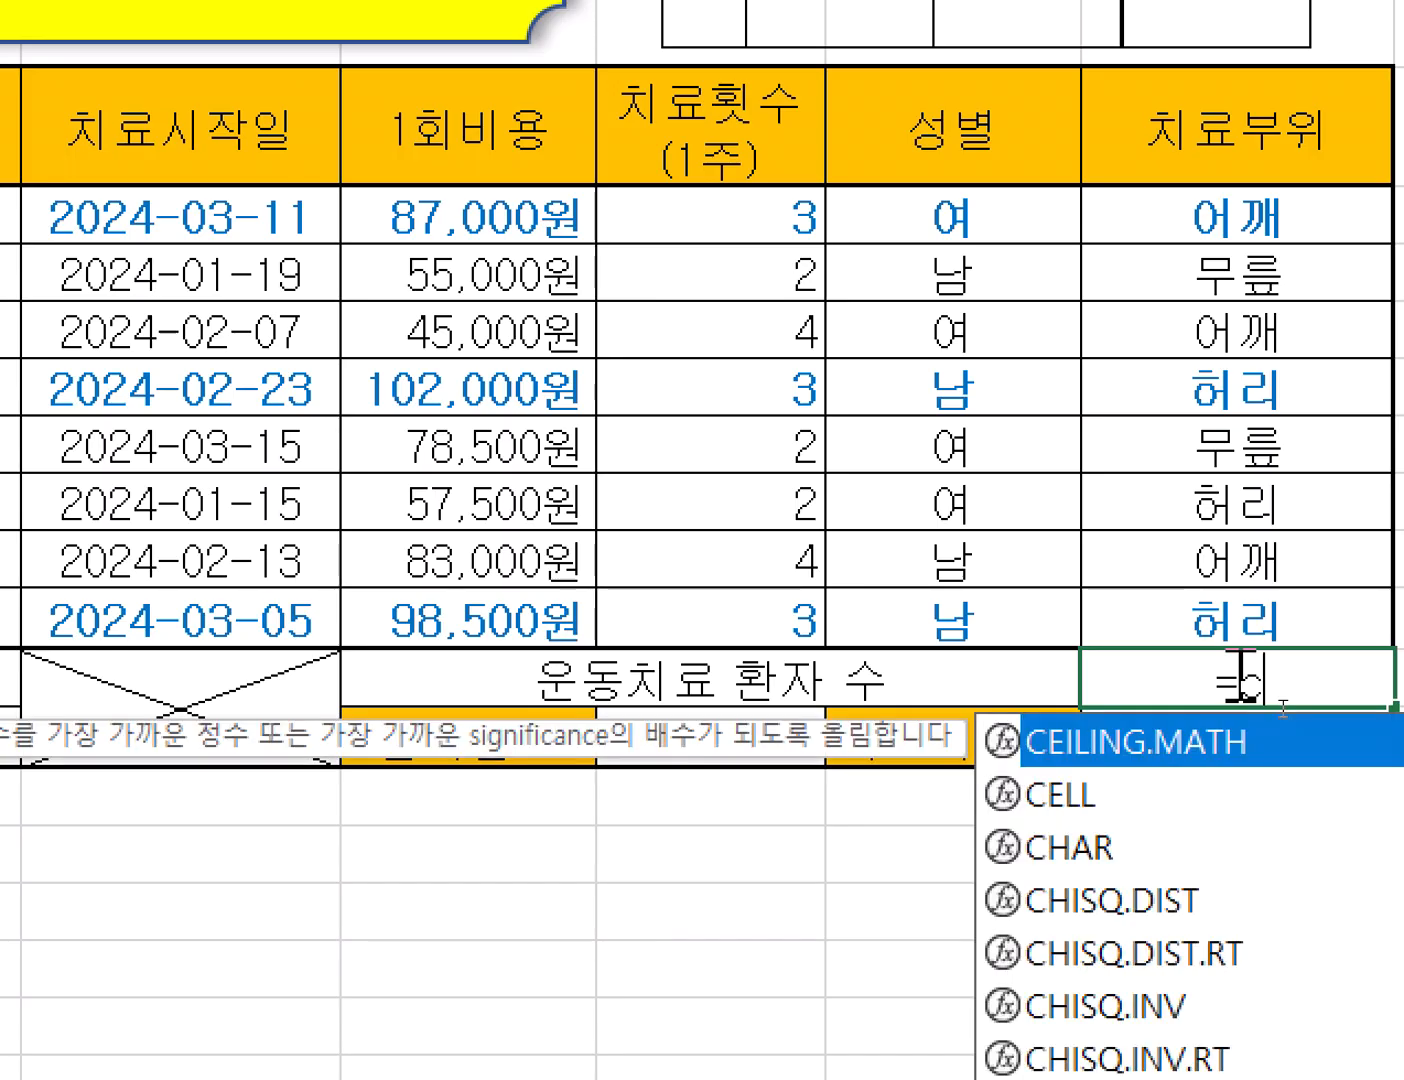
pyautogui.write('ou')
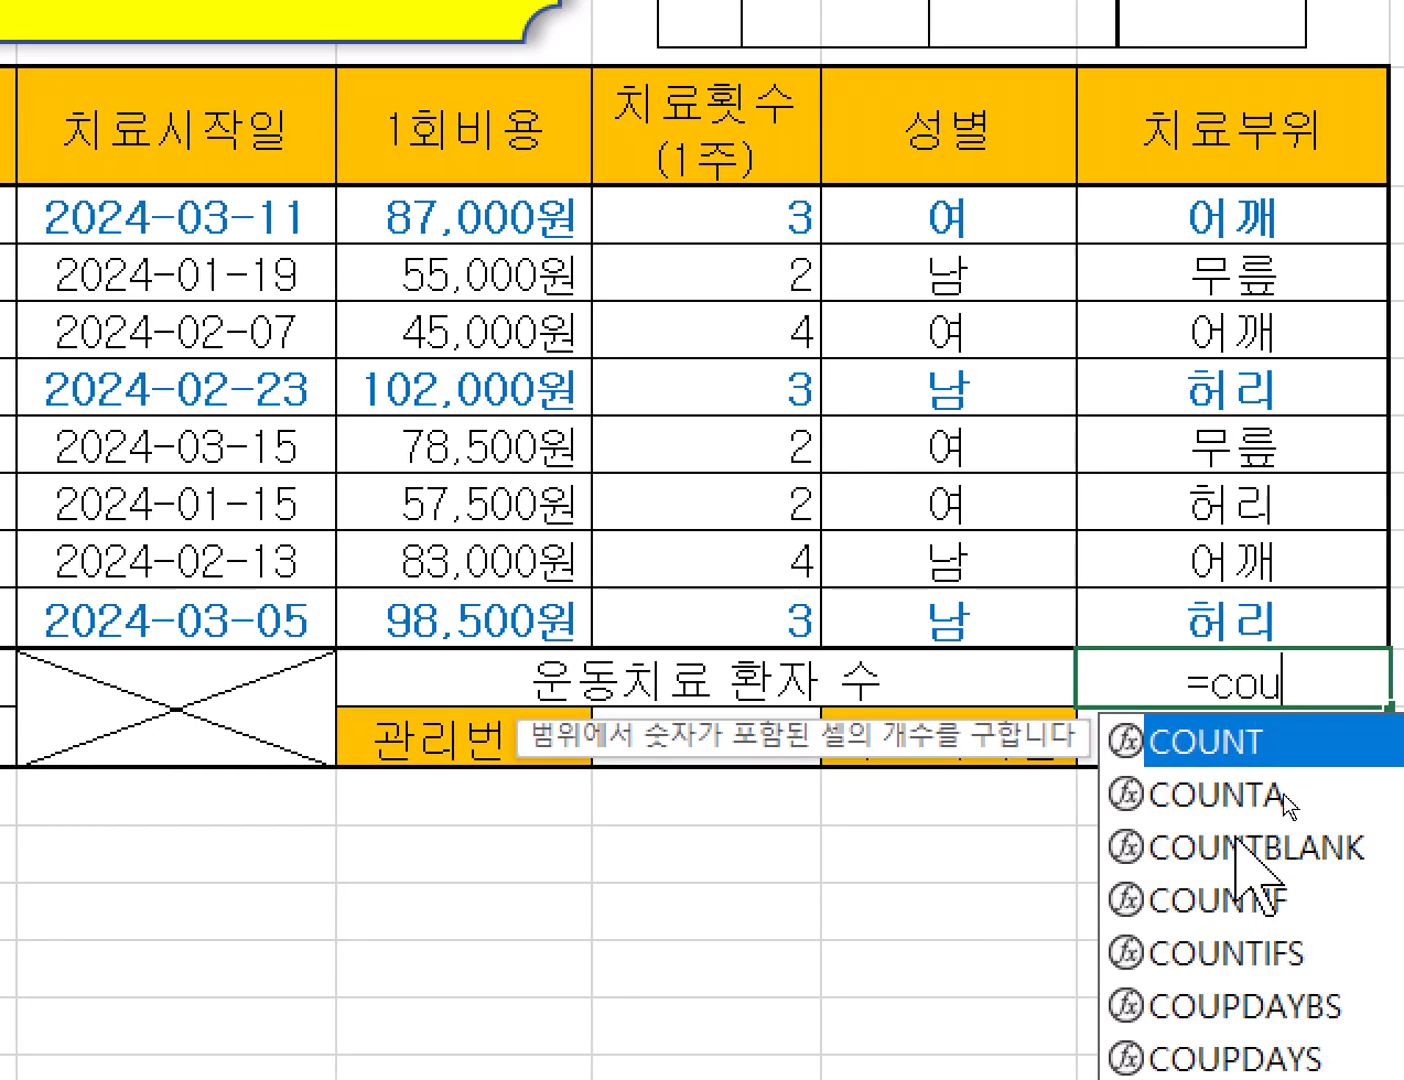
pyautogui.click(1244, 895)
pyautogui.doubleClick(1243, 897)
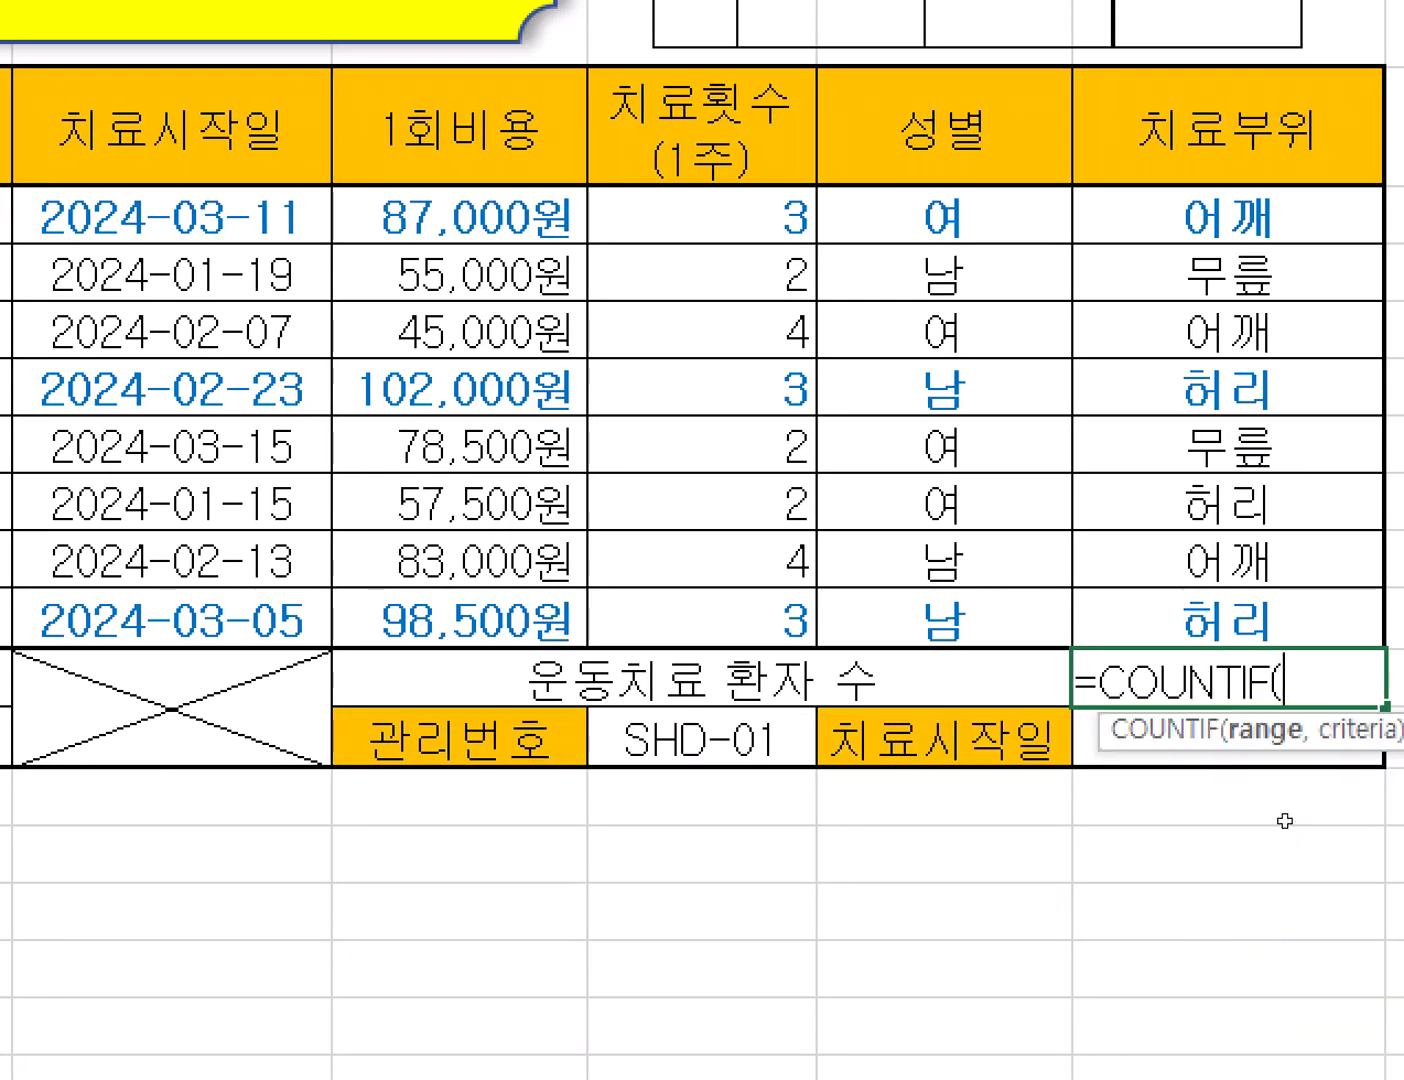
pyautogui.hotkey('ctrl', 'a')
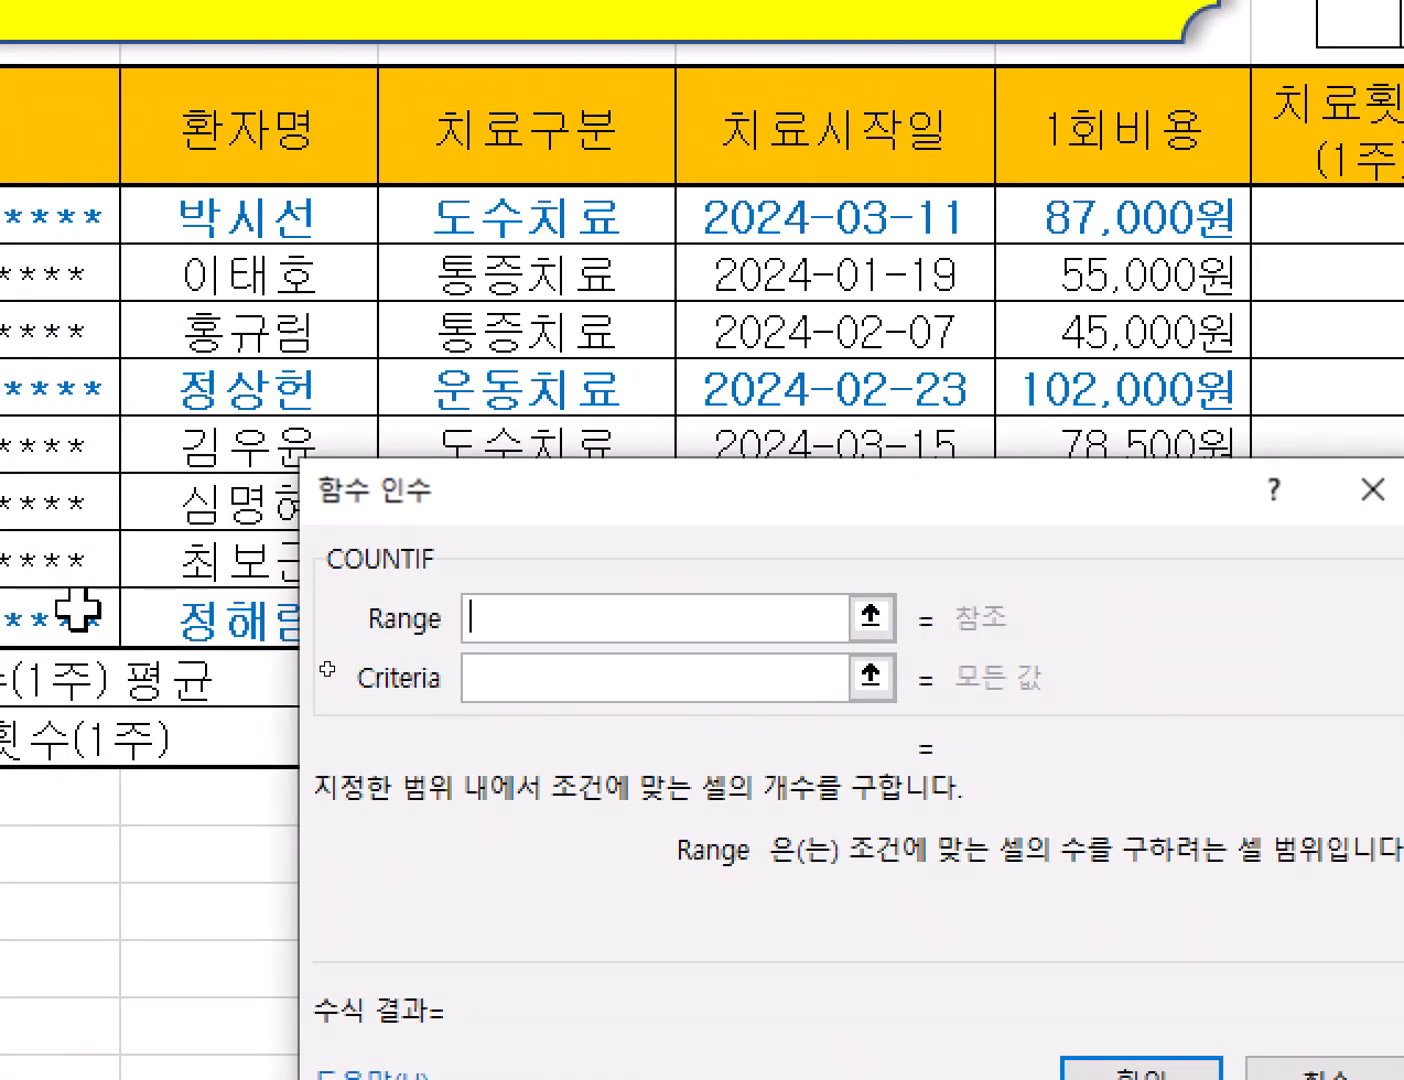
# Set the COUNTIF function's Range to E5:E12 and its Criteria to the 운동치료 cell E8, and complete the formula
pyautogui.moveTo(739, 467); pyautogui.dragTo(1132, 254)
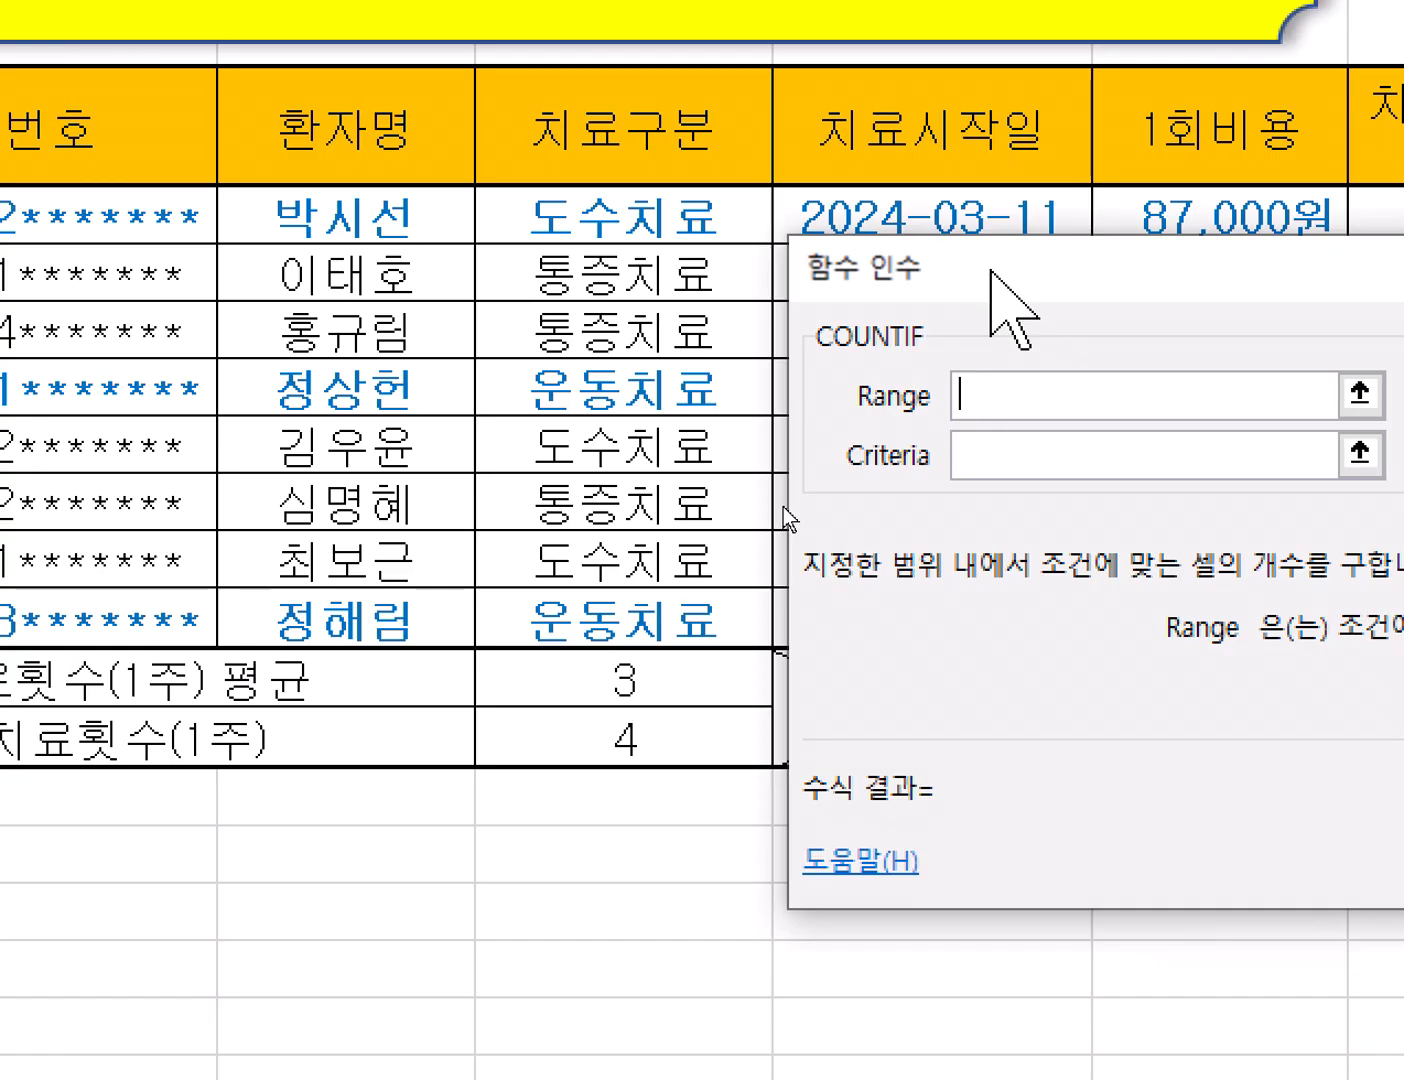
pyautogui.click(638, 215)
pyautogui.moveTo(639, 215); pyautogui.dragTo(639, 612)
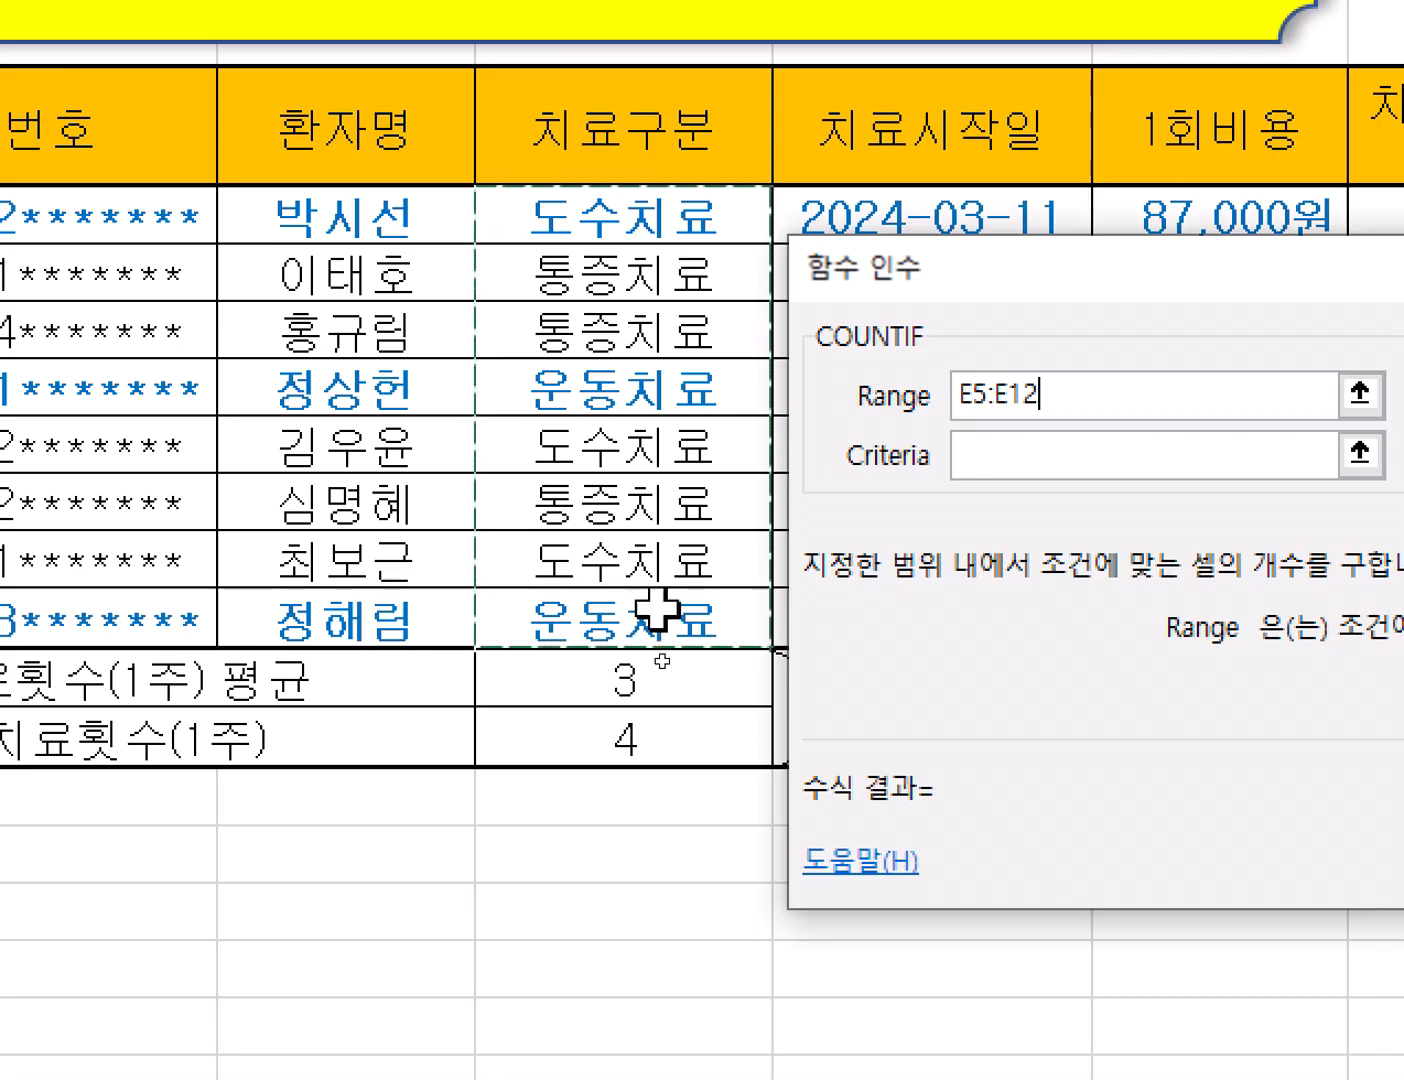
pyautogui.click(1075, 452)
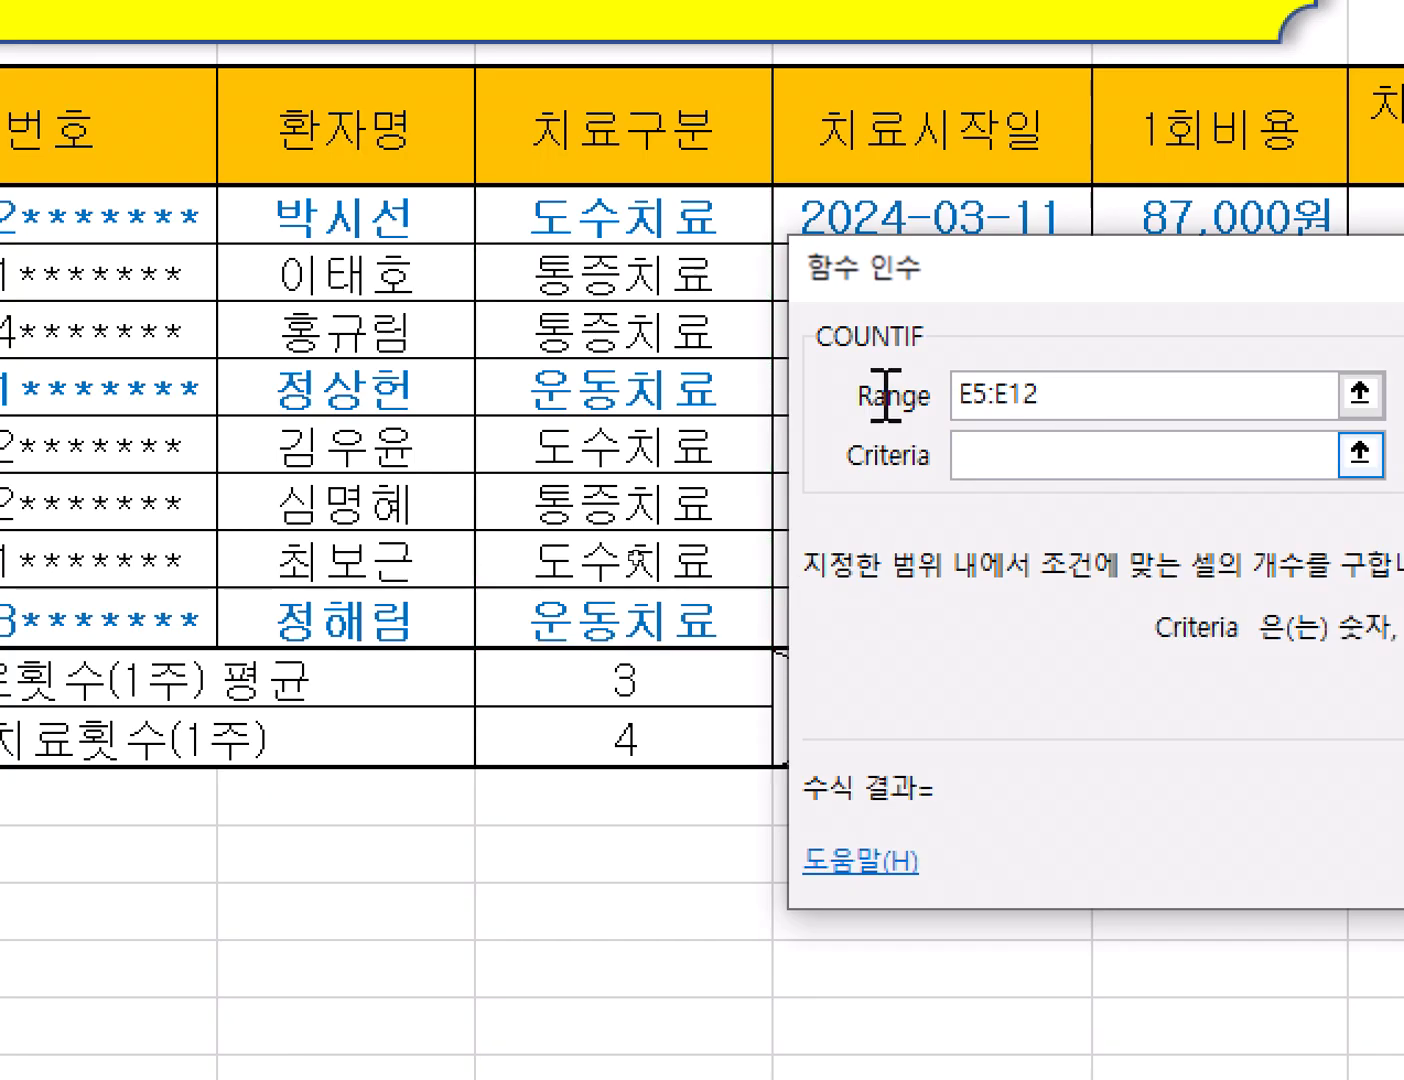
pyautogui.click(615, 386)
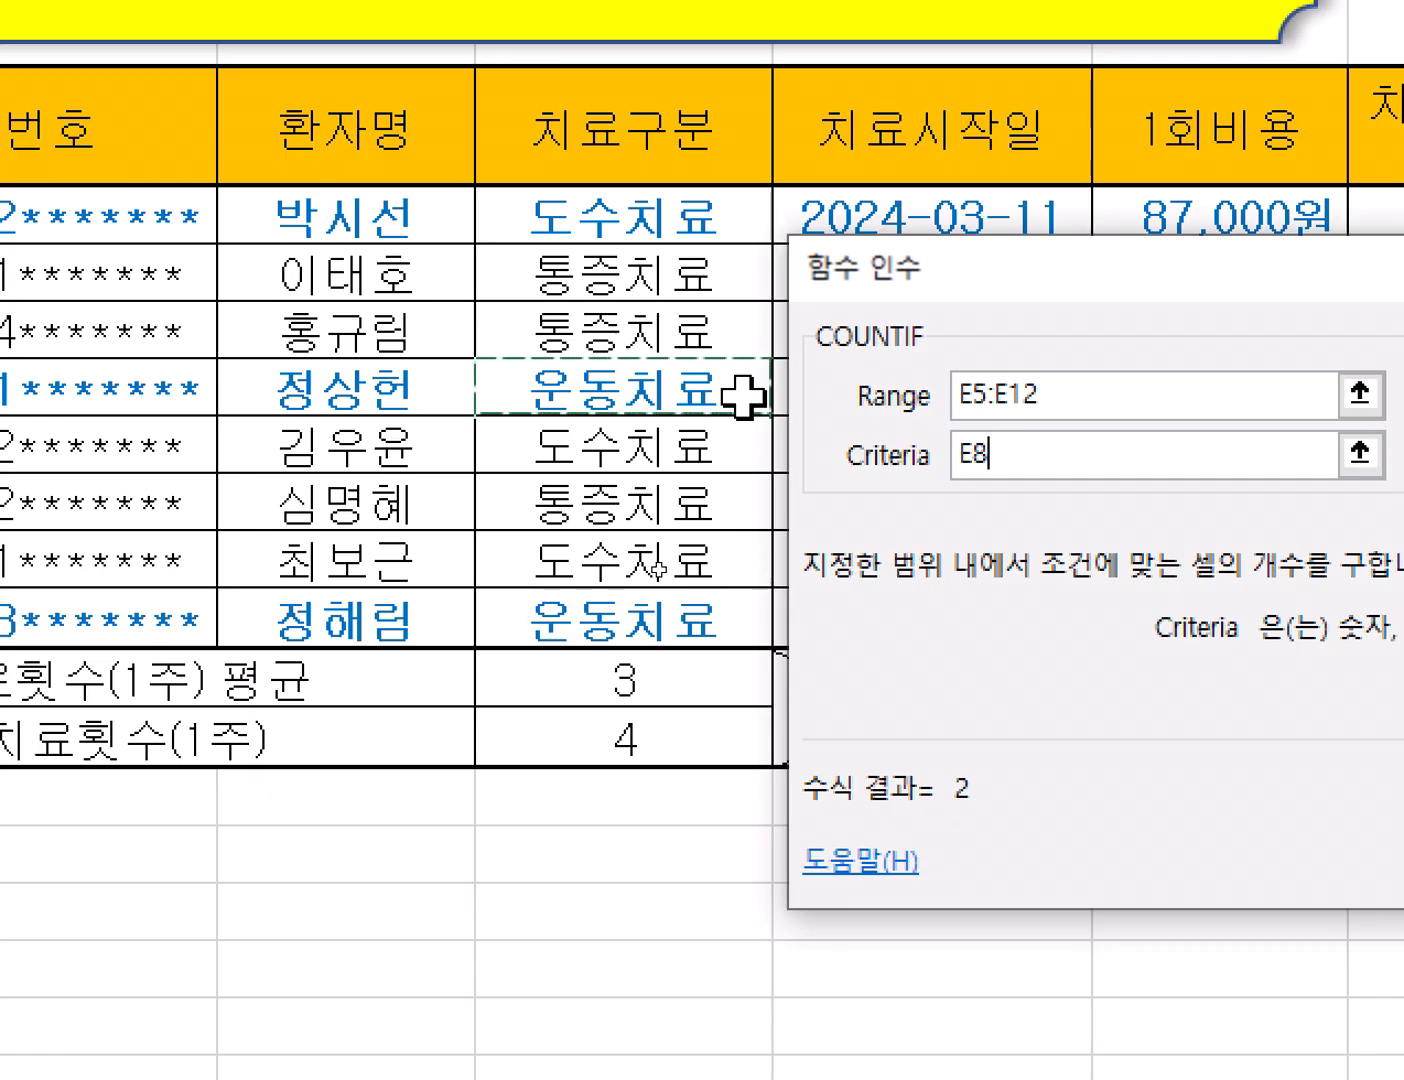
pyautogui.press('Return')
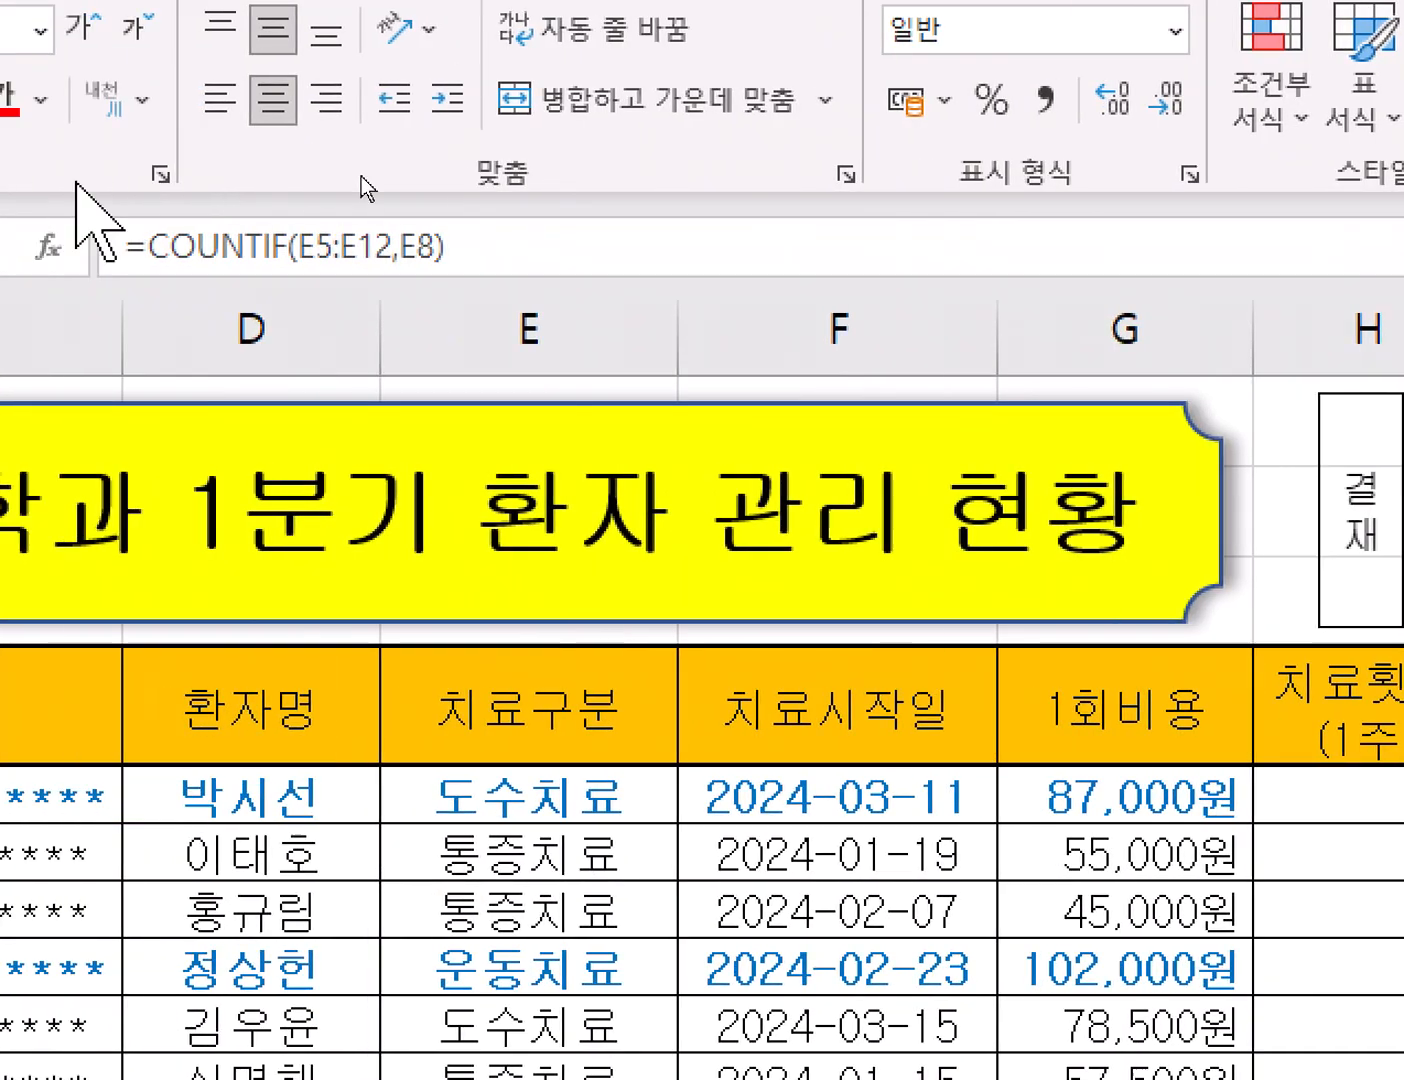
# Append &"명" to the end of the COUNTIF formula in J13
pyautogui.click(673, 260)
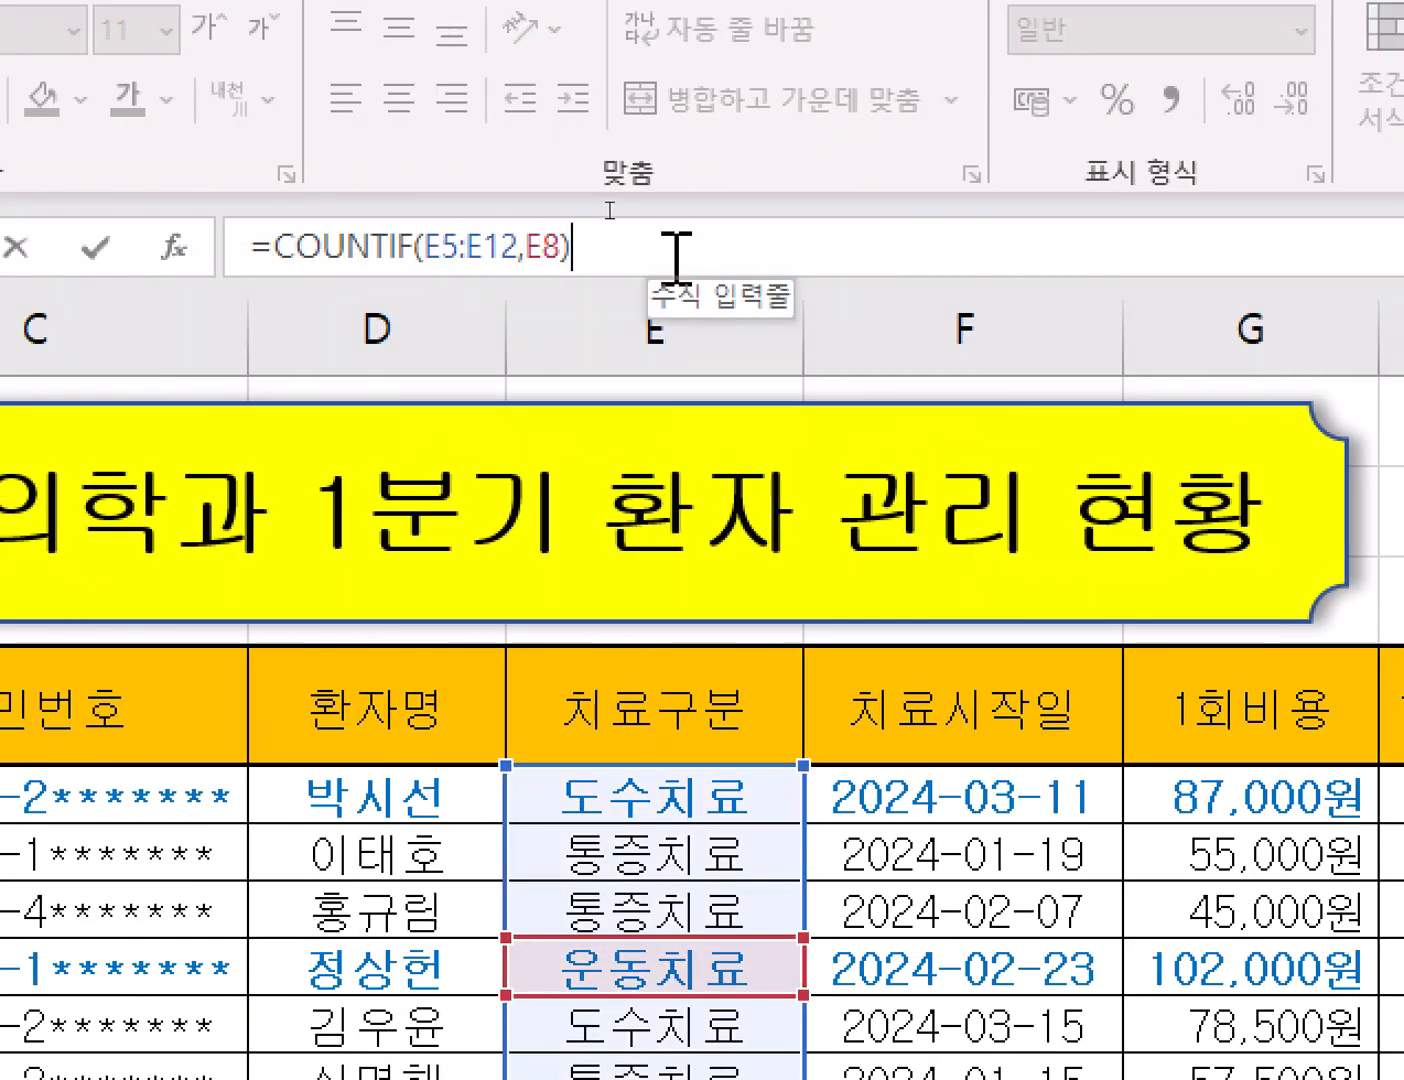
pyautogui.write('&"')
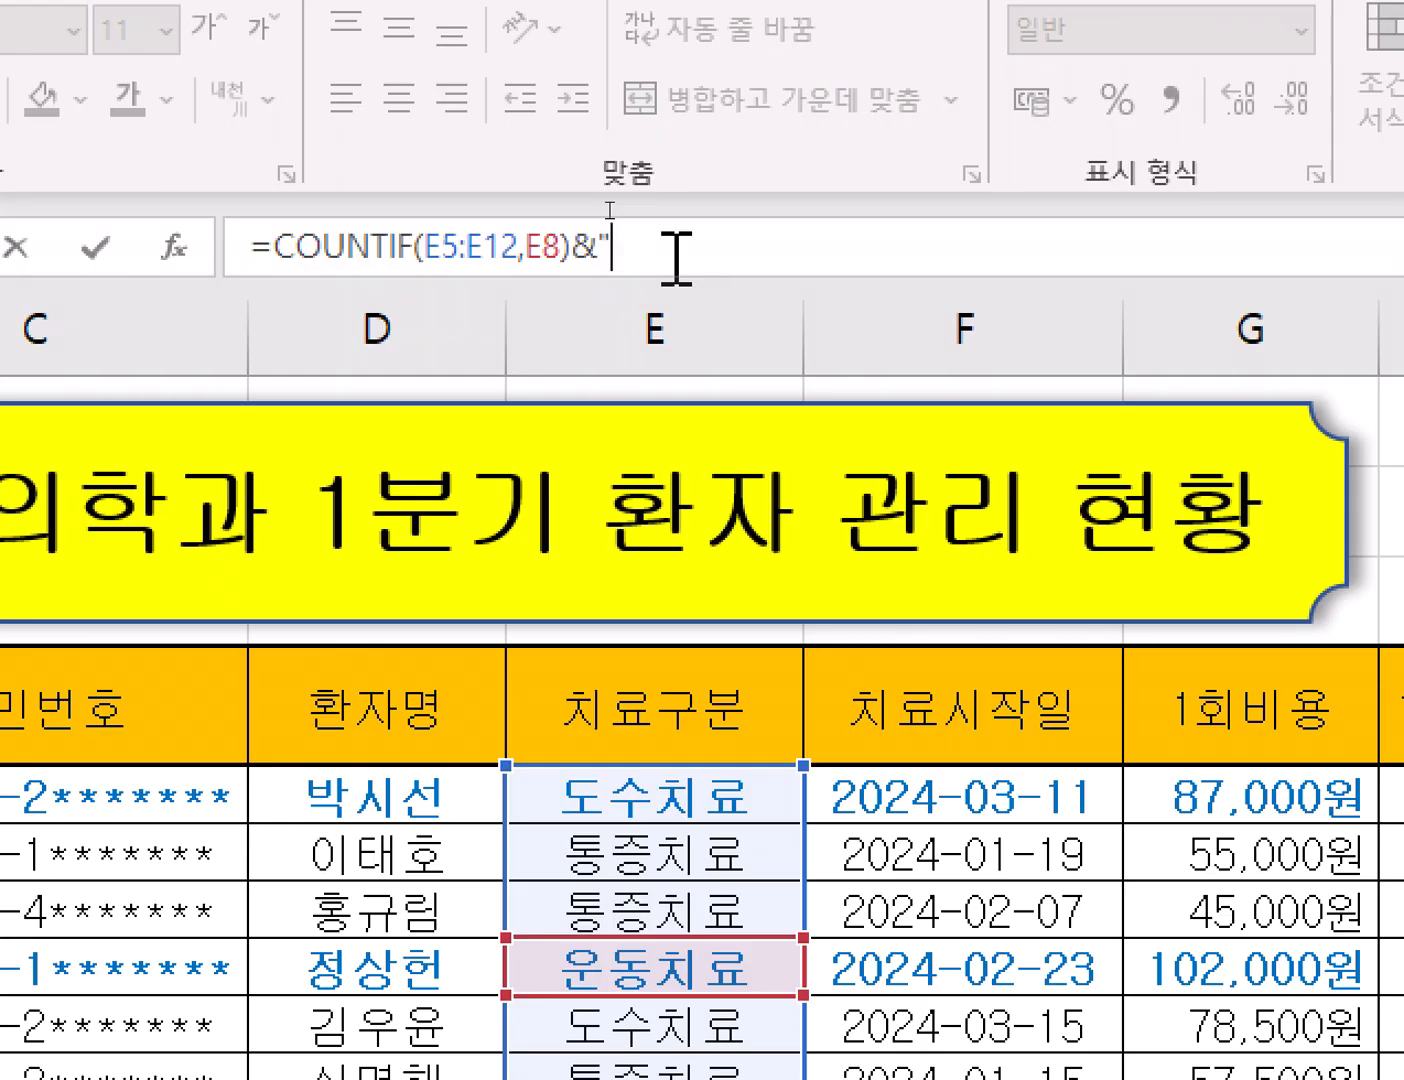
pyautogui.write('명"')
pyautogui.press('Return')
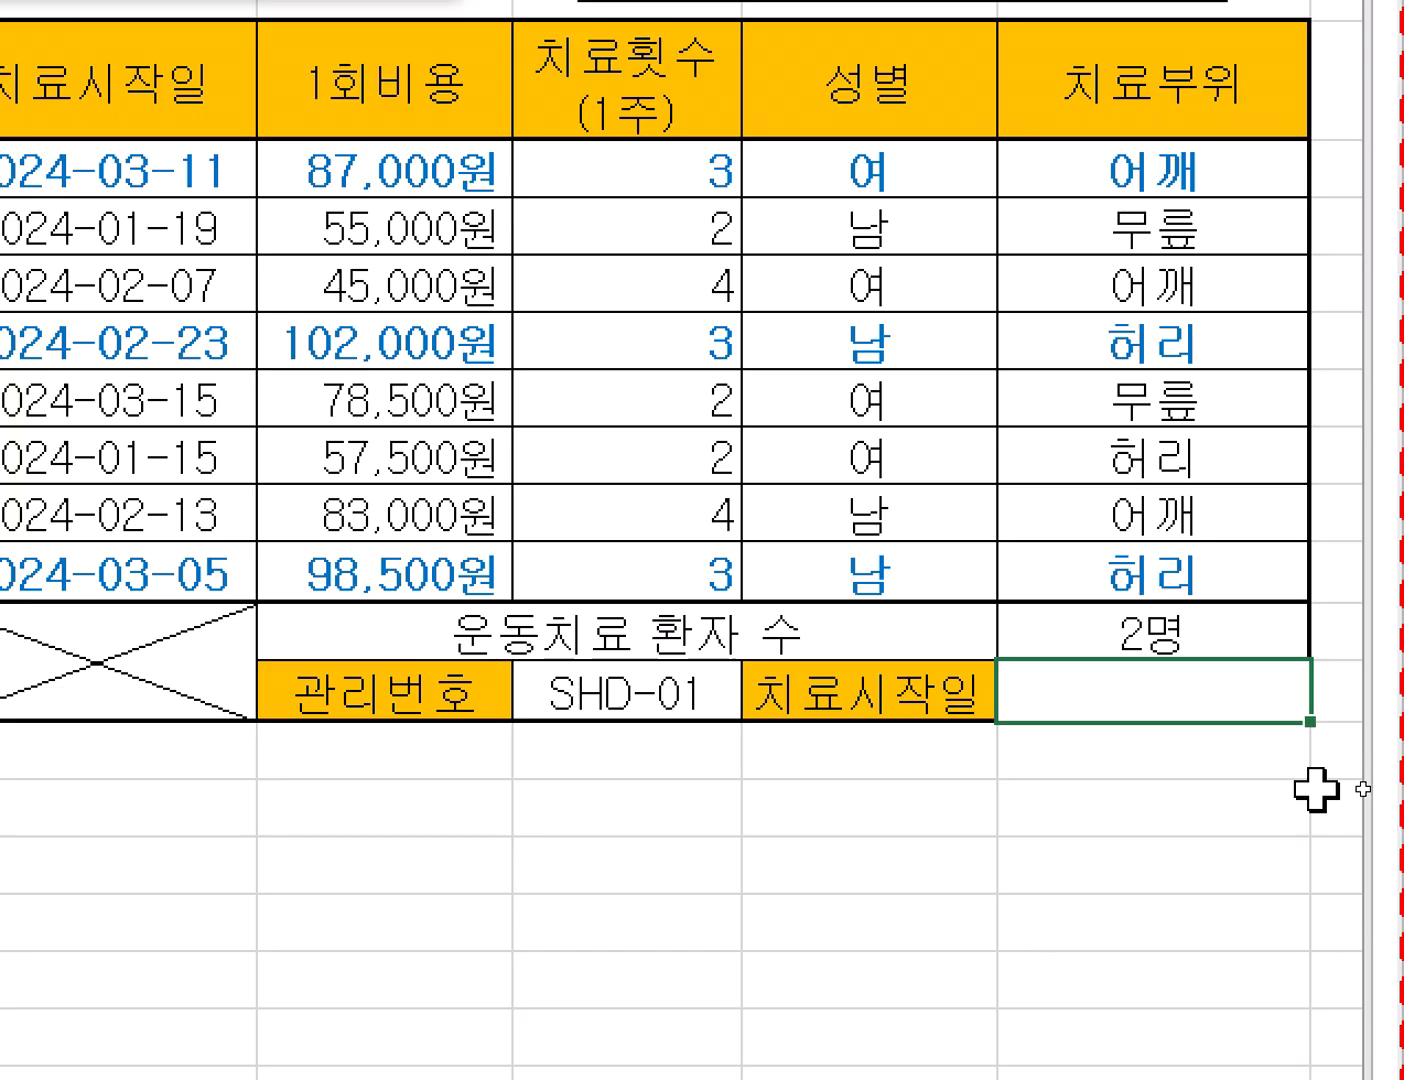
# Start a VLOOKUP function in the 치료시작일 result cell (J14) and open its function arguments
pyautogui.write('=피')
pyautogui.press('BackSpace')
pyautogui.press('BackSpace')
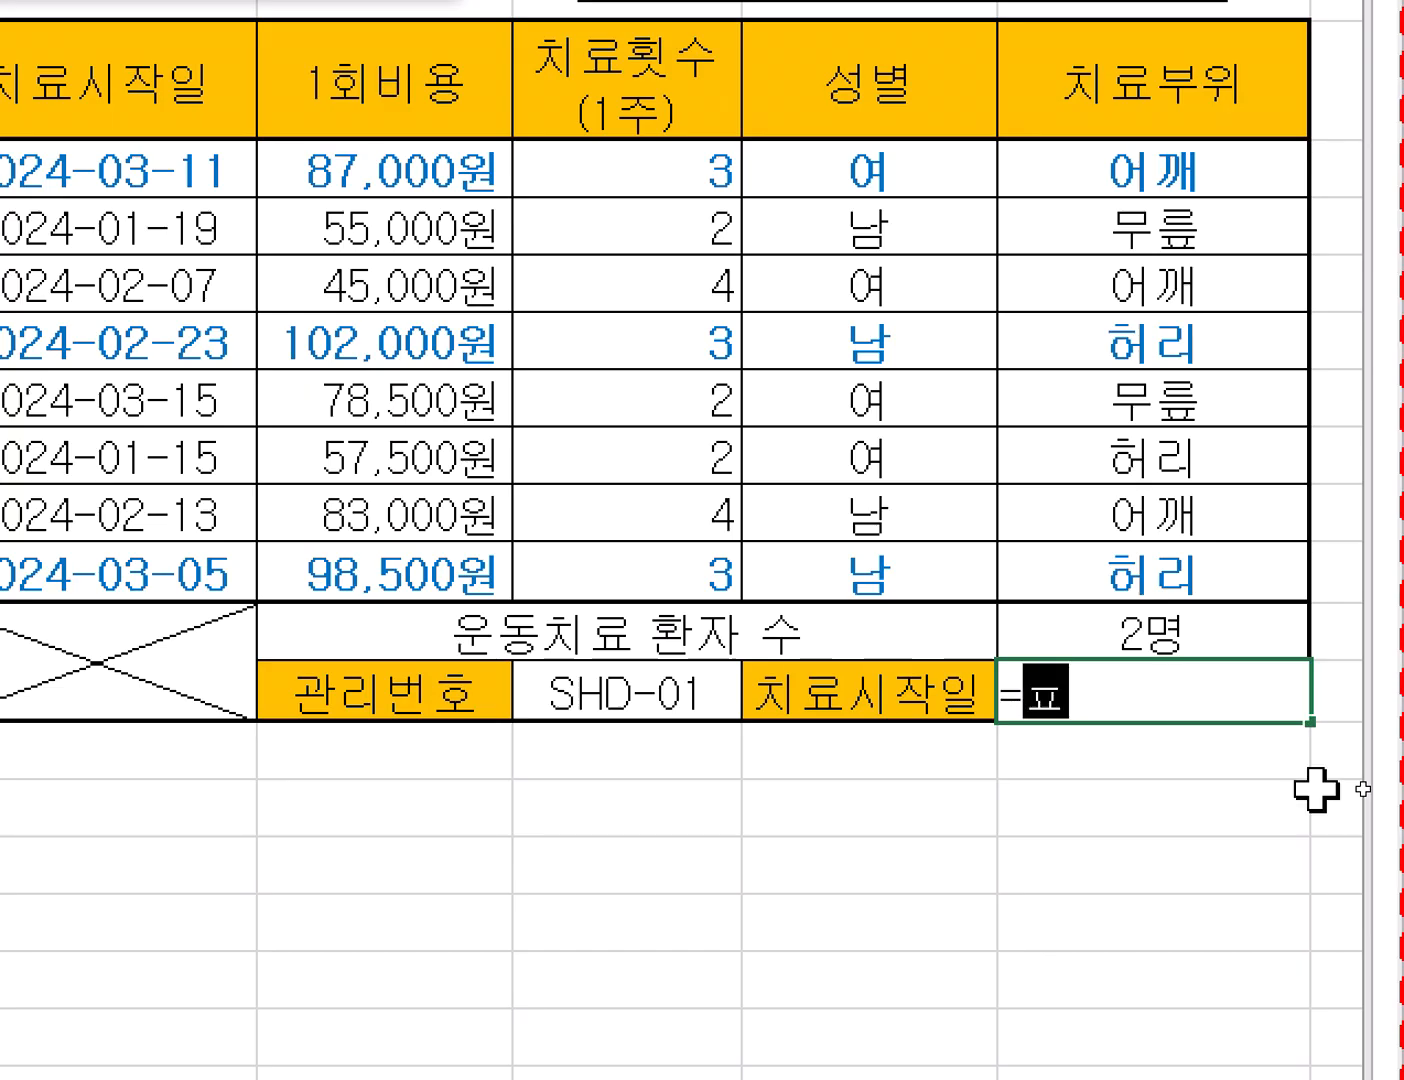
pyautogui.write('vl')
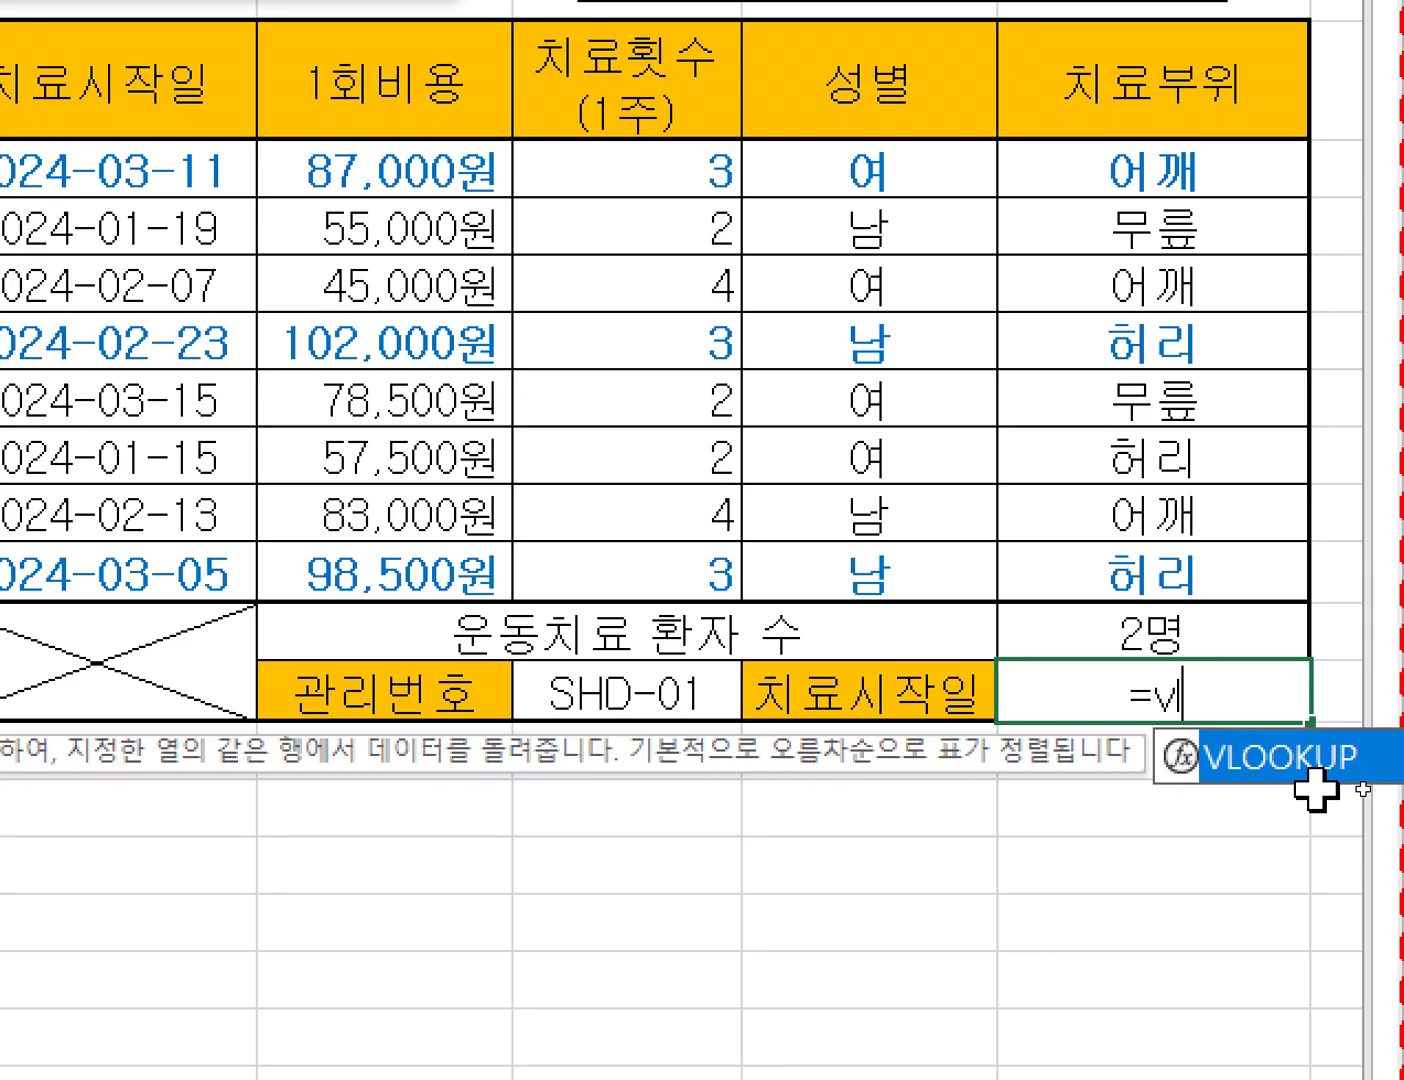
pyautogui.press('Tab')
pyautogui.hotkey('ctrl', 'a')
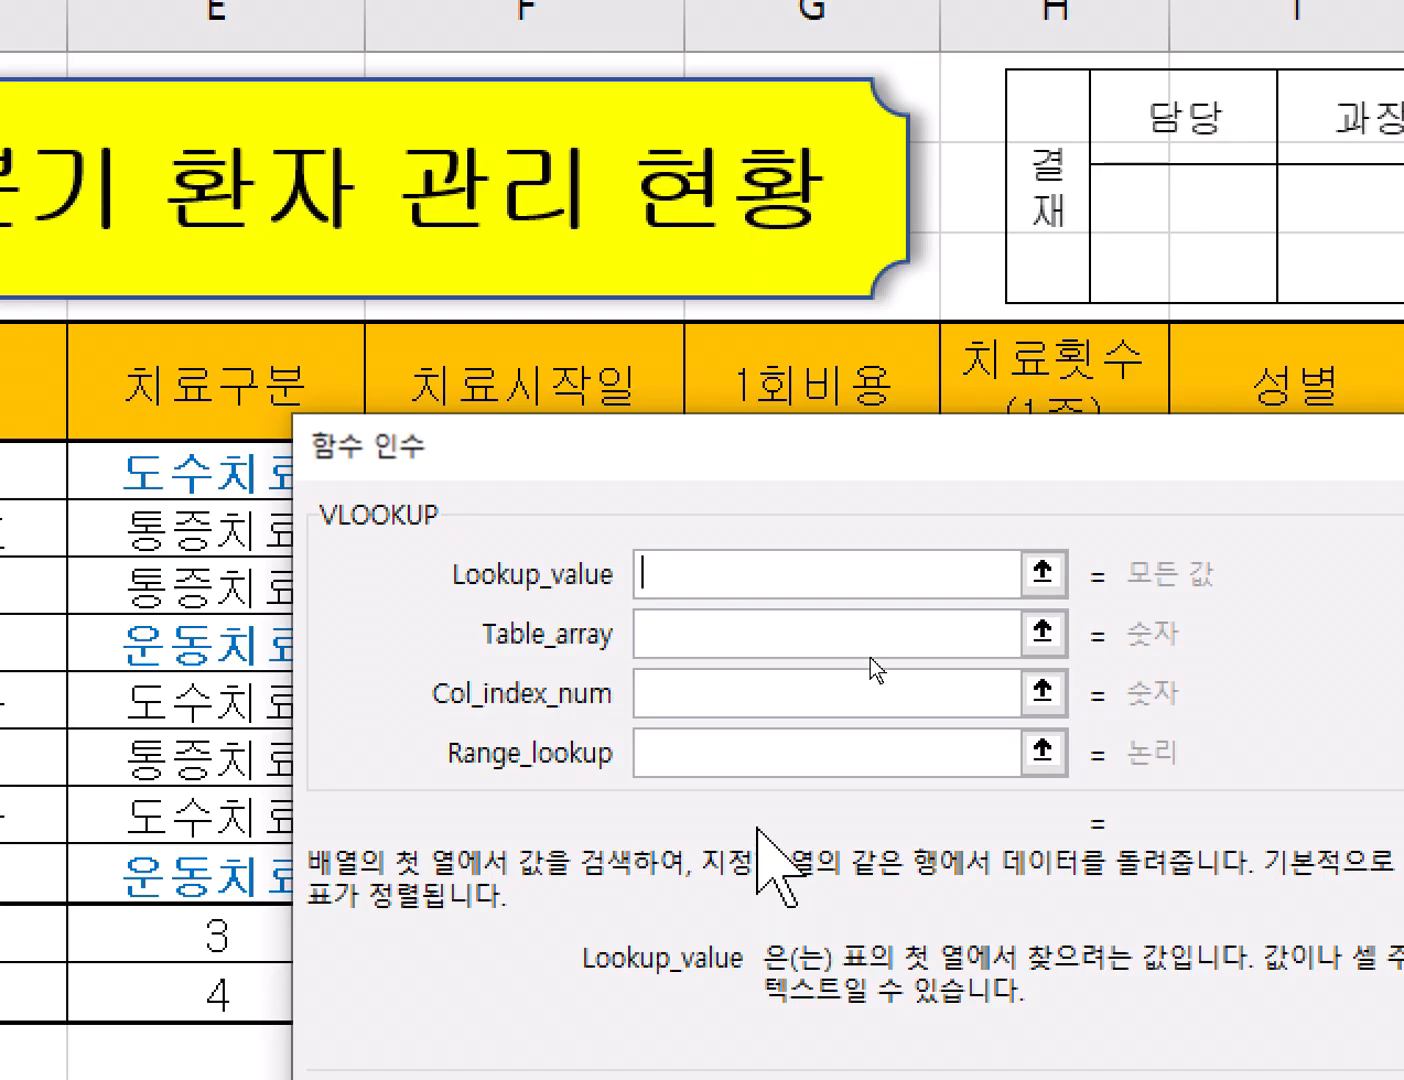
# Set the VLOOKUP function's Lookup_value to H14, its Table_array to B5:F12 and its Col_index_num to 5
pyautogui.moveTo(723, 457); pyautogui.dragTo(685, 141)
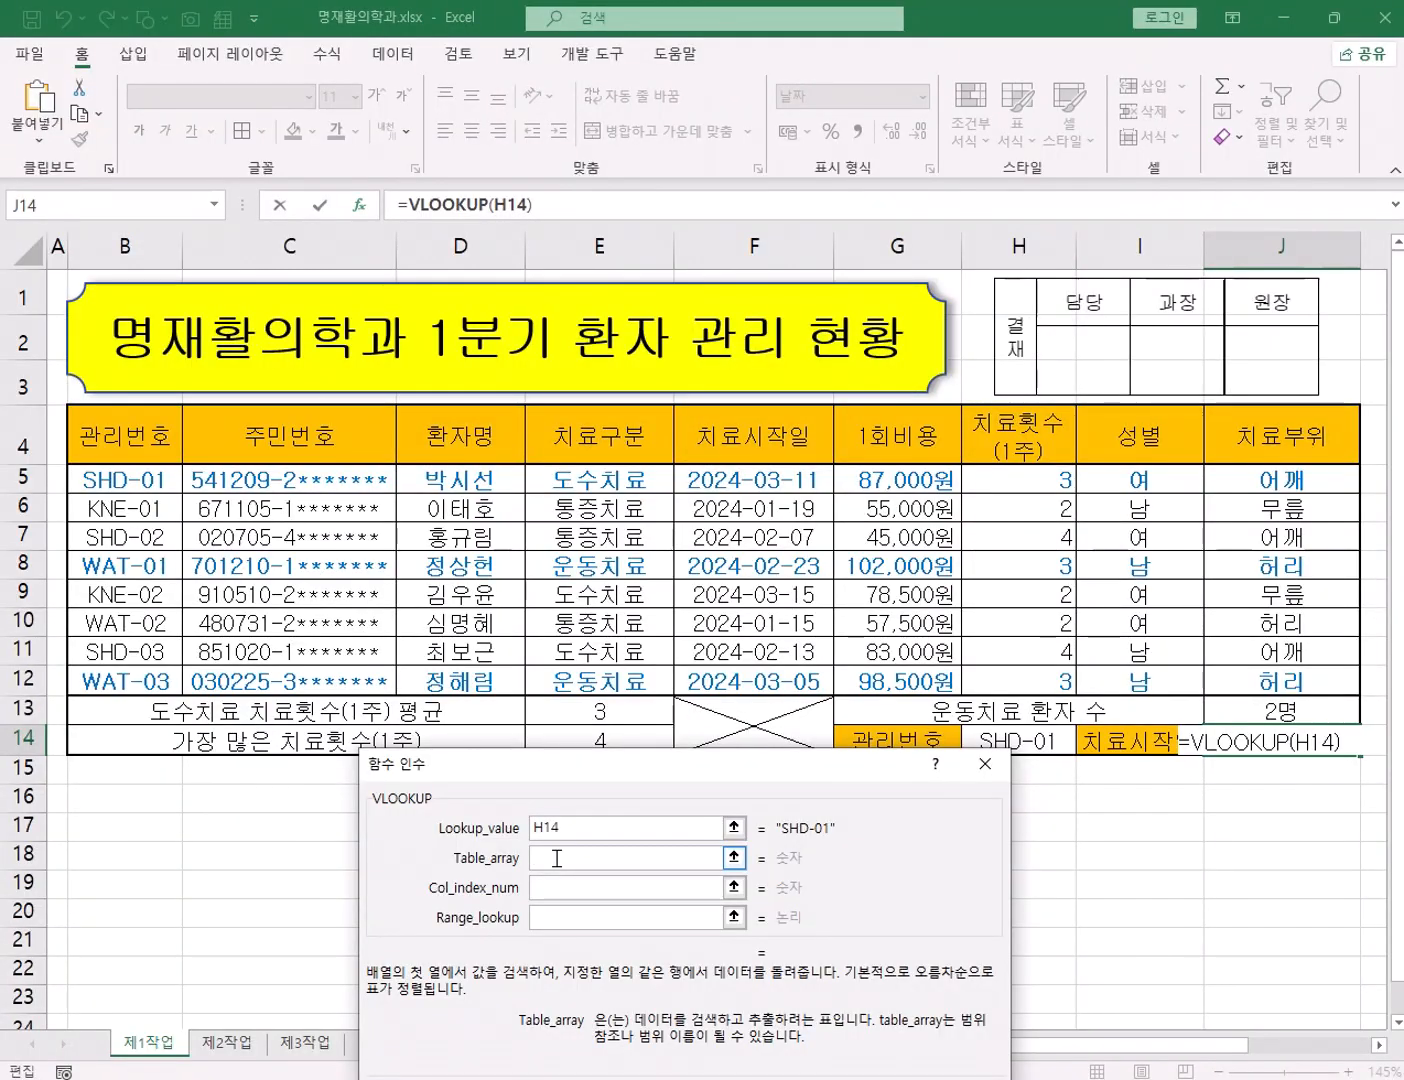
pyautogui.click(985, 862)
pyautogui.moveTo(97, 481); pyautogui.dragTo(768, 665)
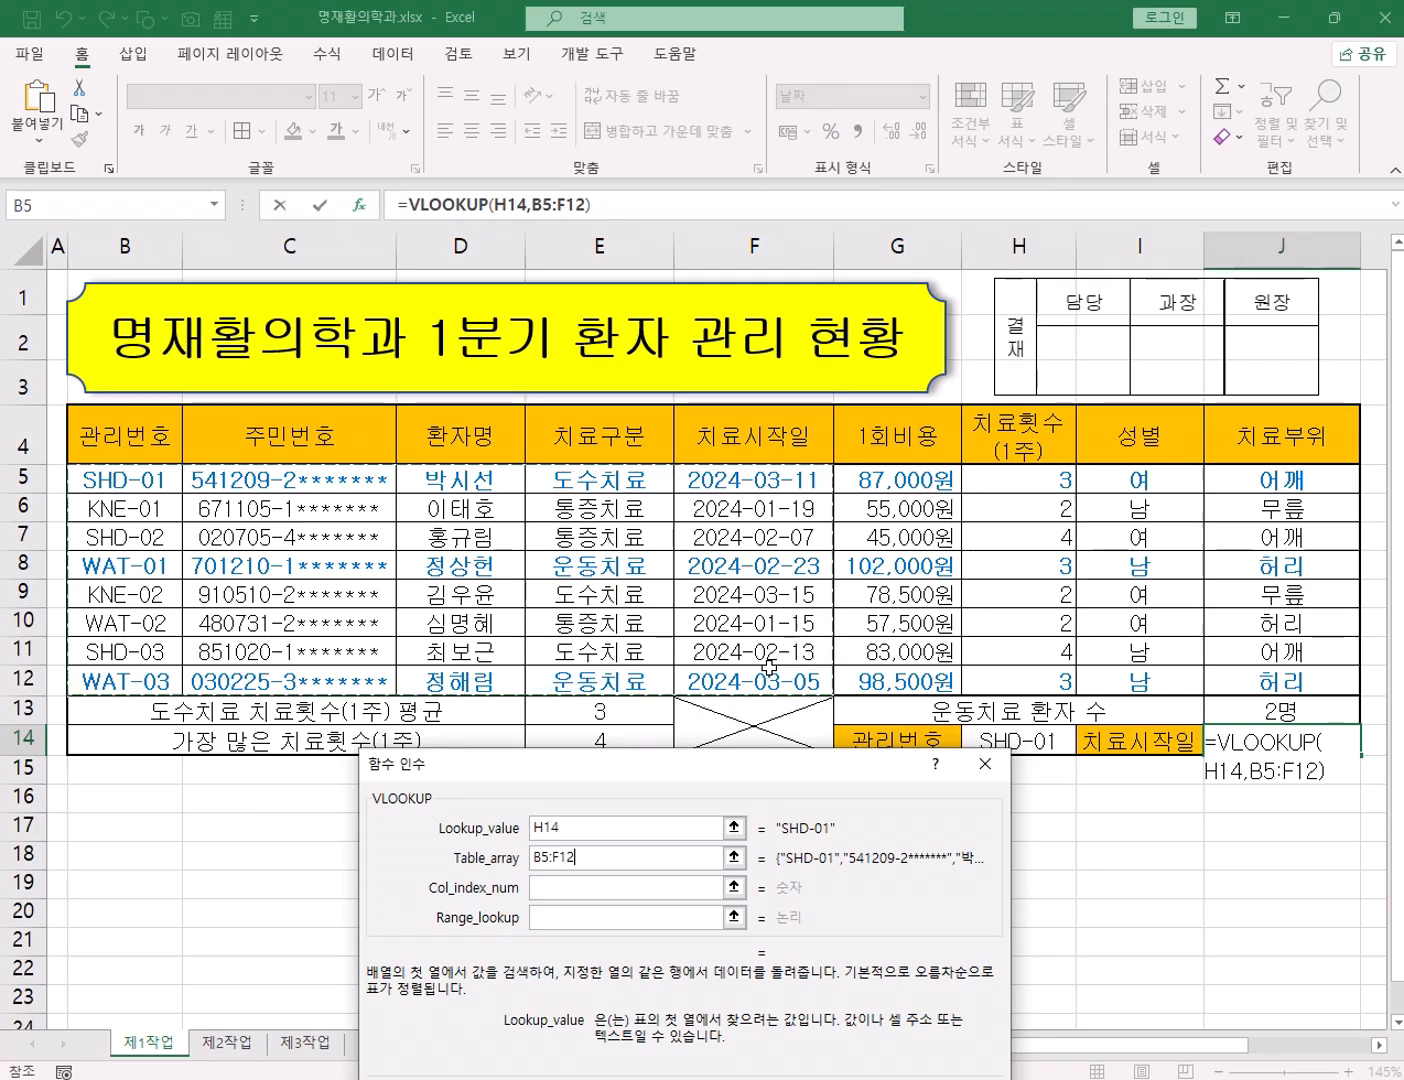
pyautogui.click(564, 889)
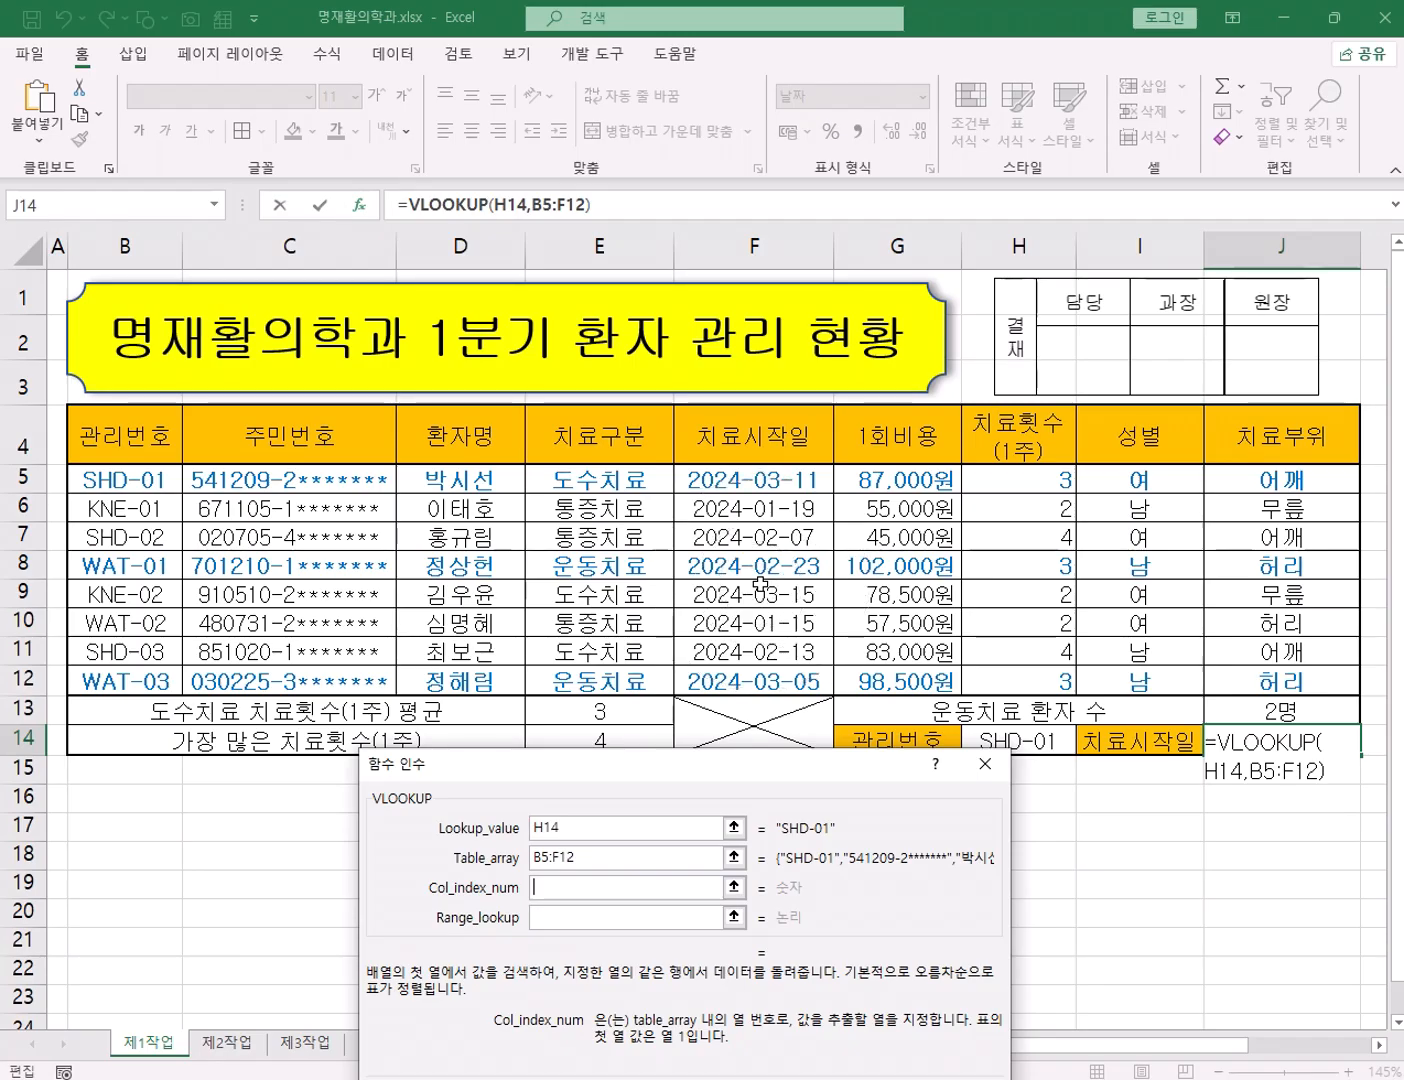
pyautogui.write('5')
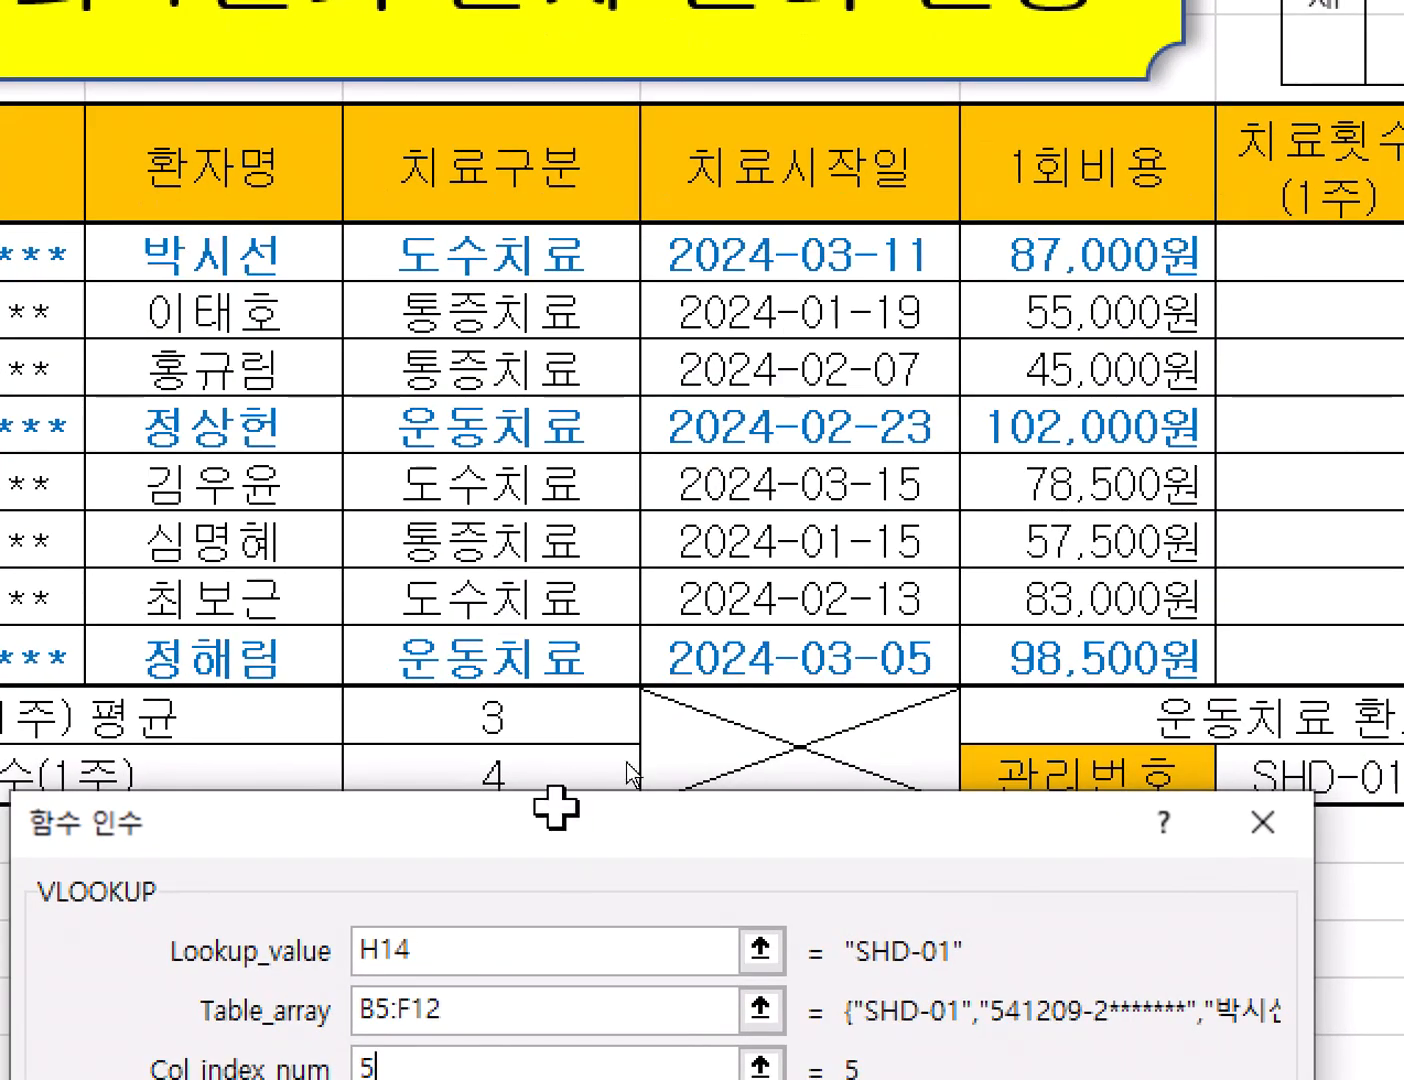
# Set the VLOOKUP function's Range_lookup to 0 for an exact match and complete the formula in J14
pyautogui.moveTo(539, 831); pyautogui.dragTo(661, 222)
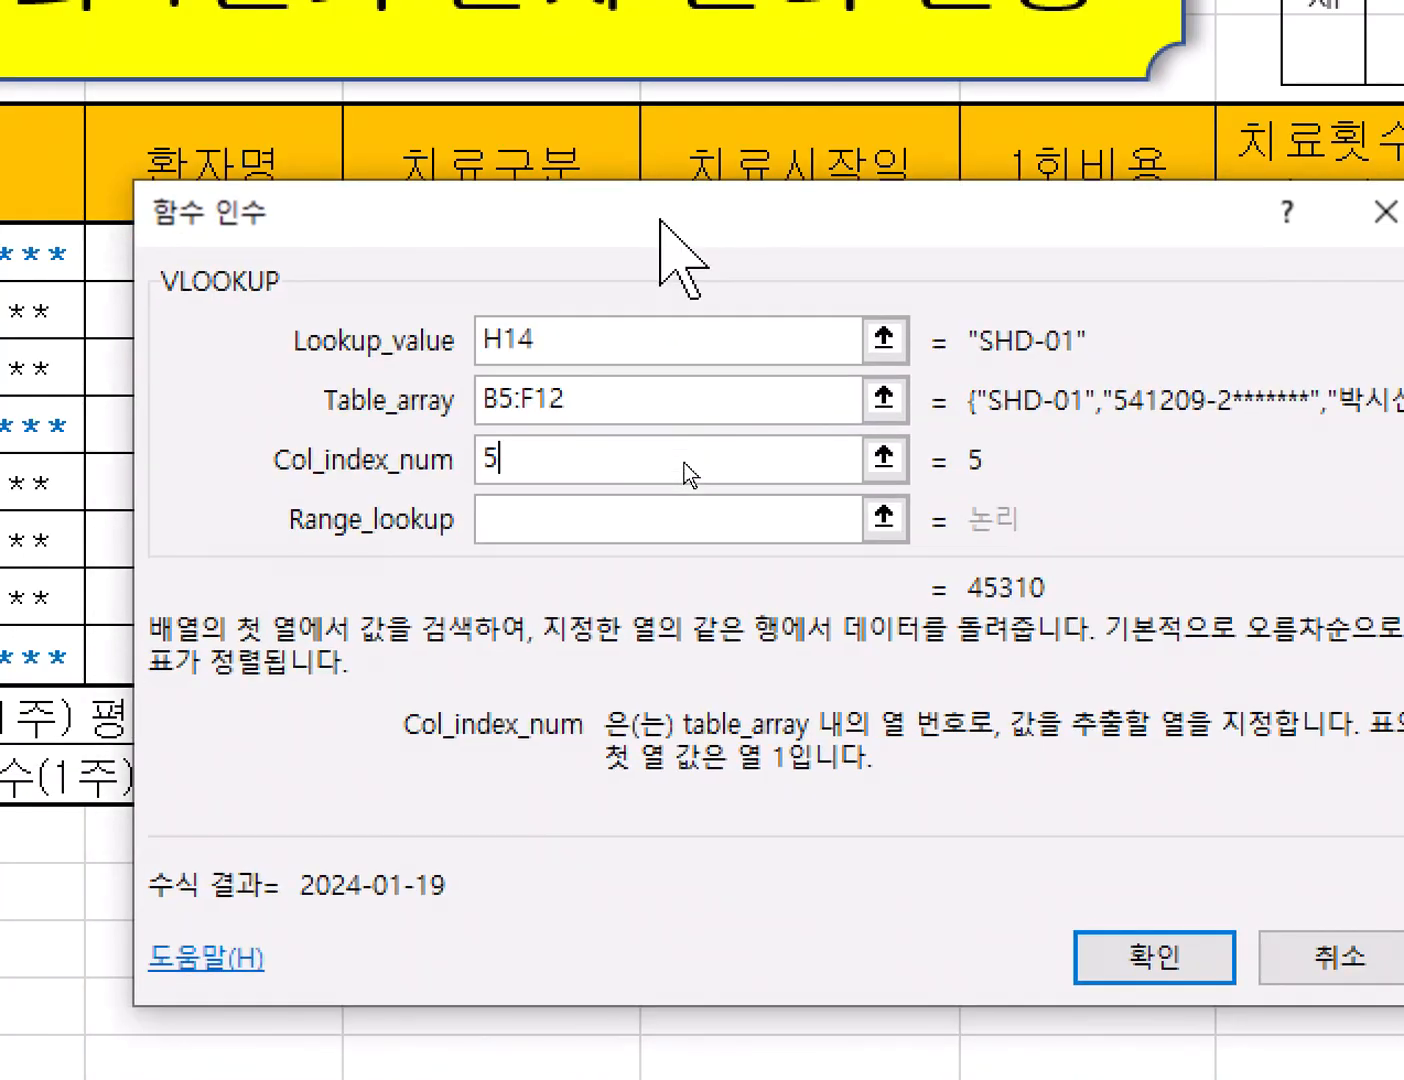
pyautogui.click(537, 512)
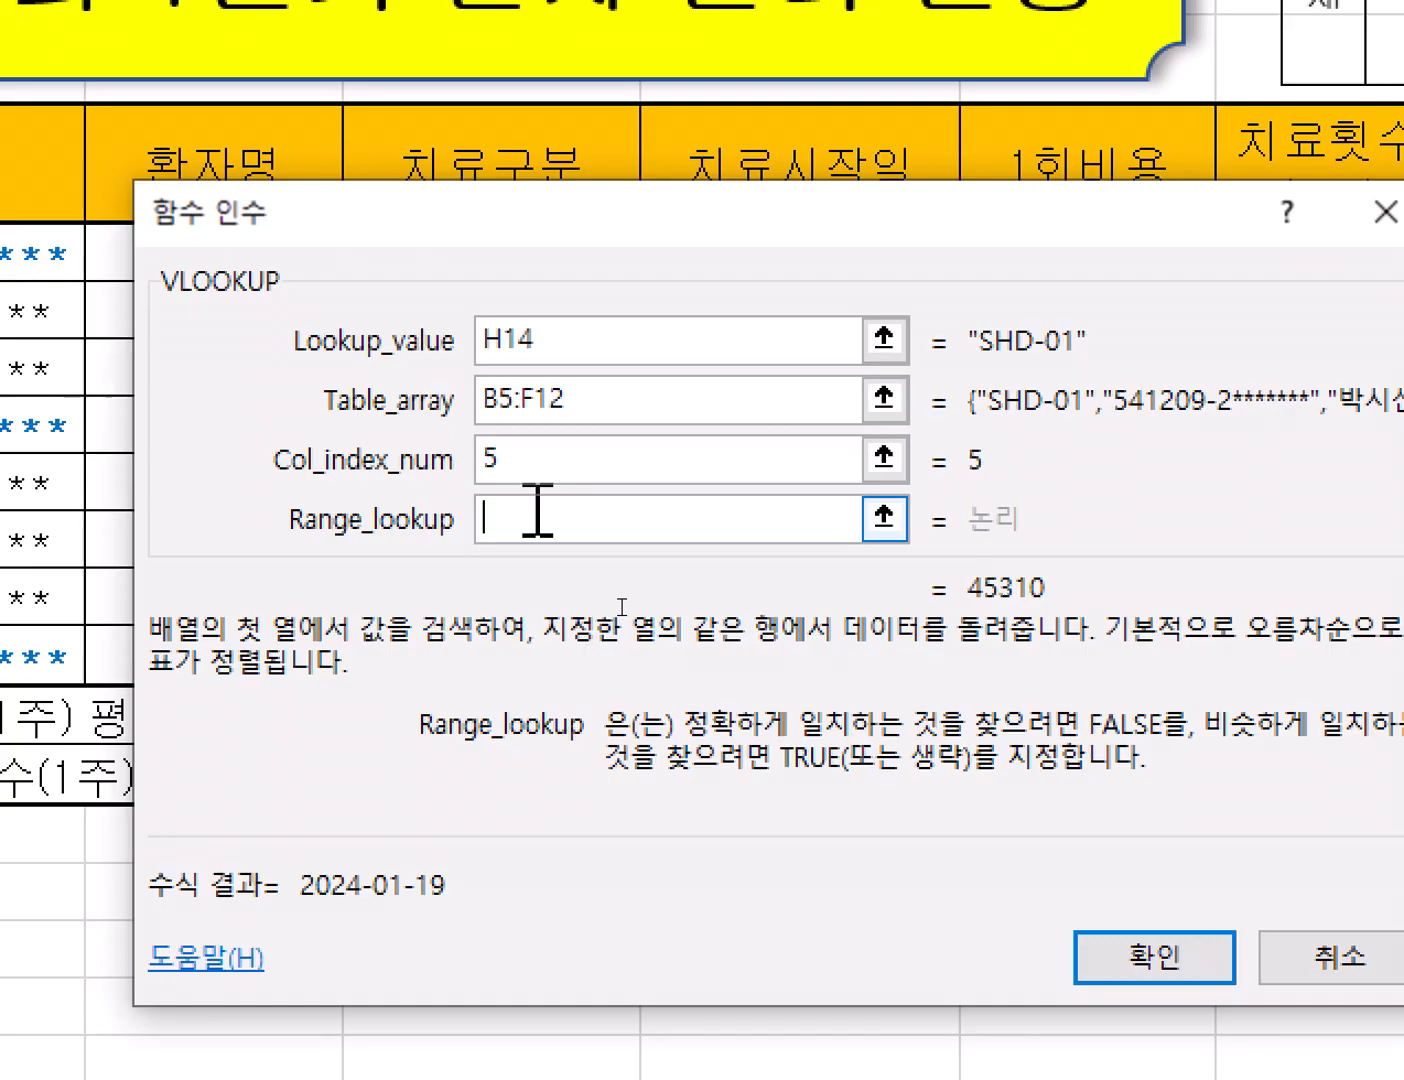
pyautogui.write('0')
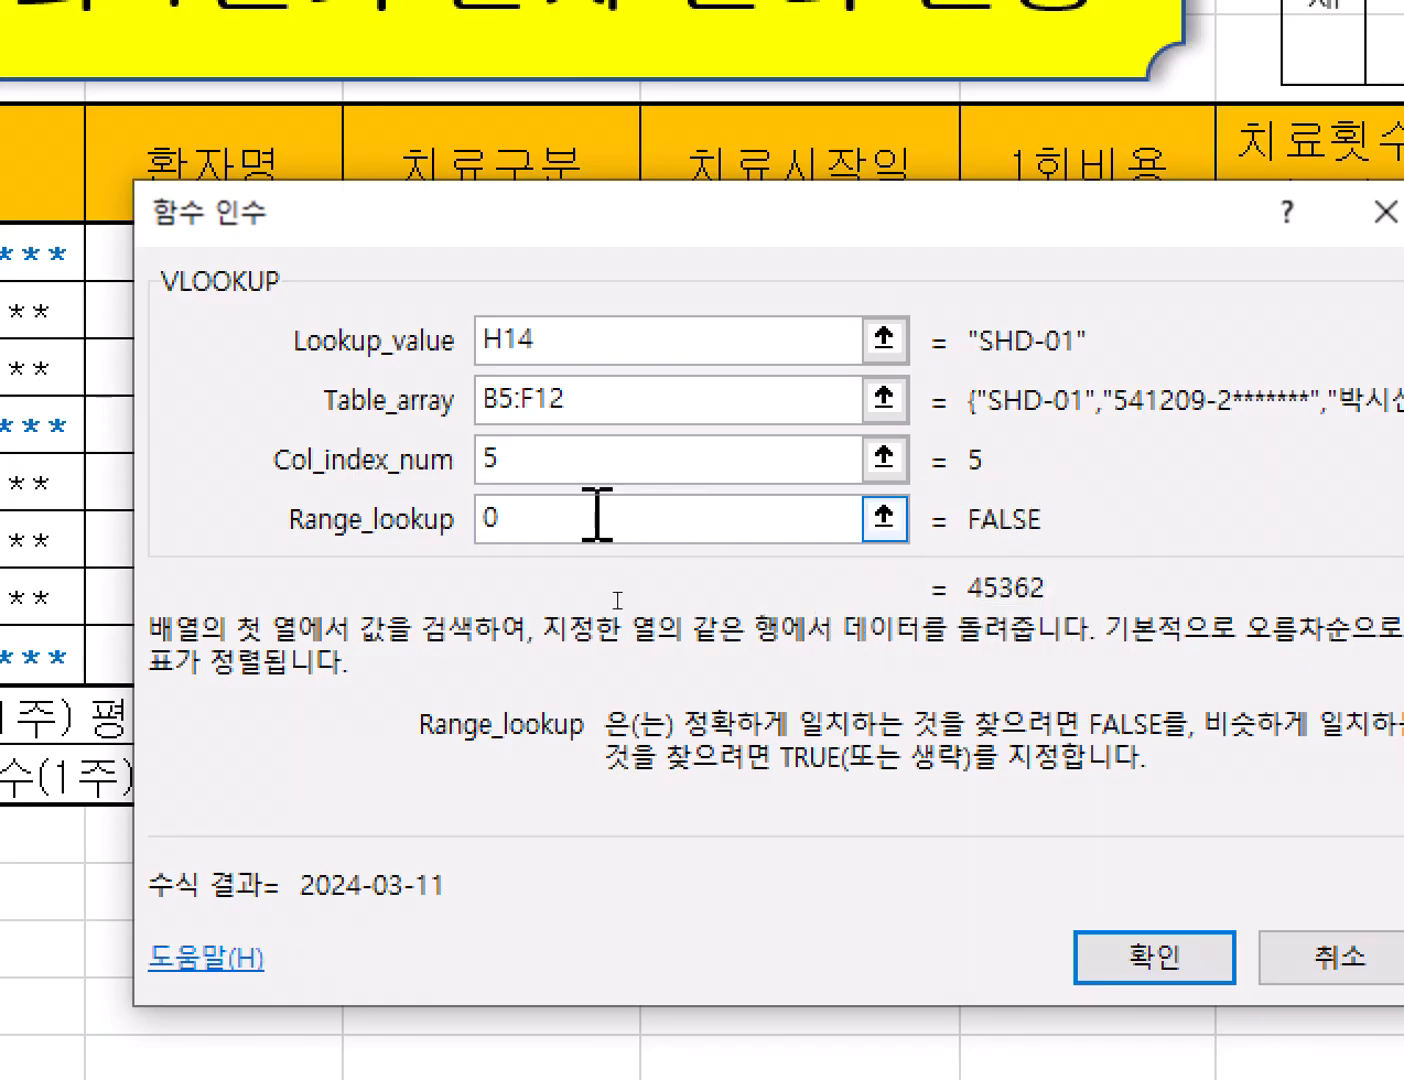
pyautogui.write('1')
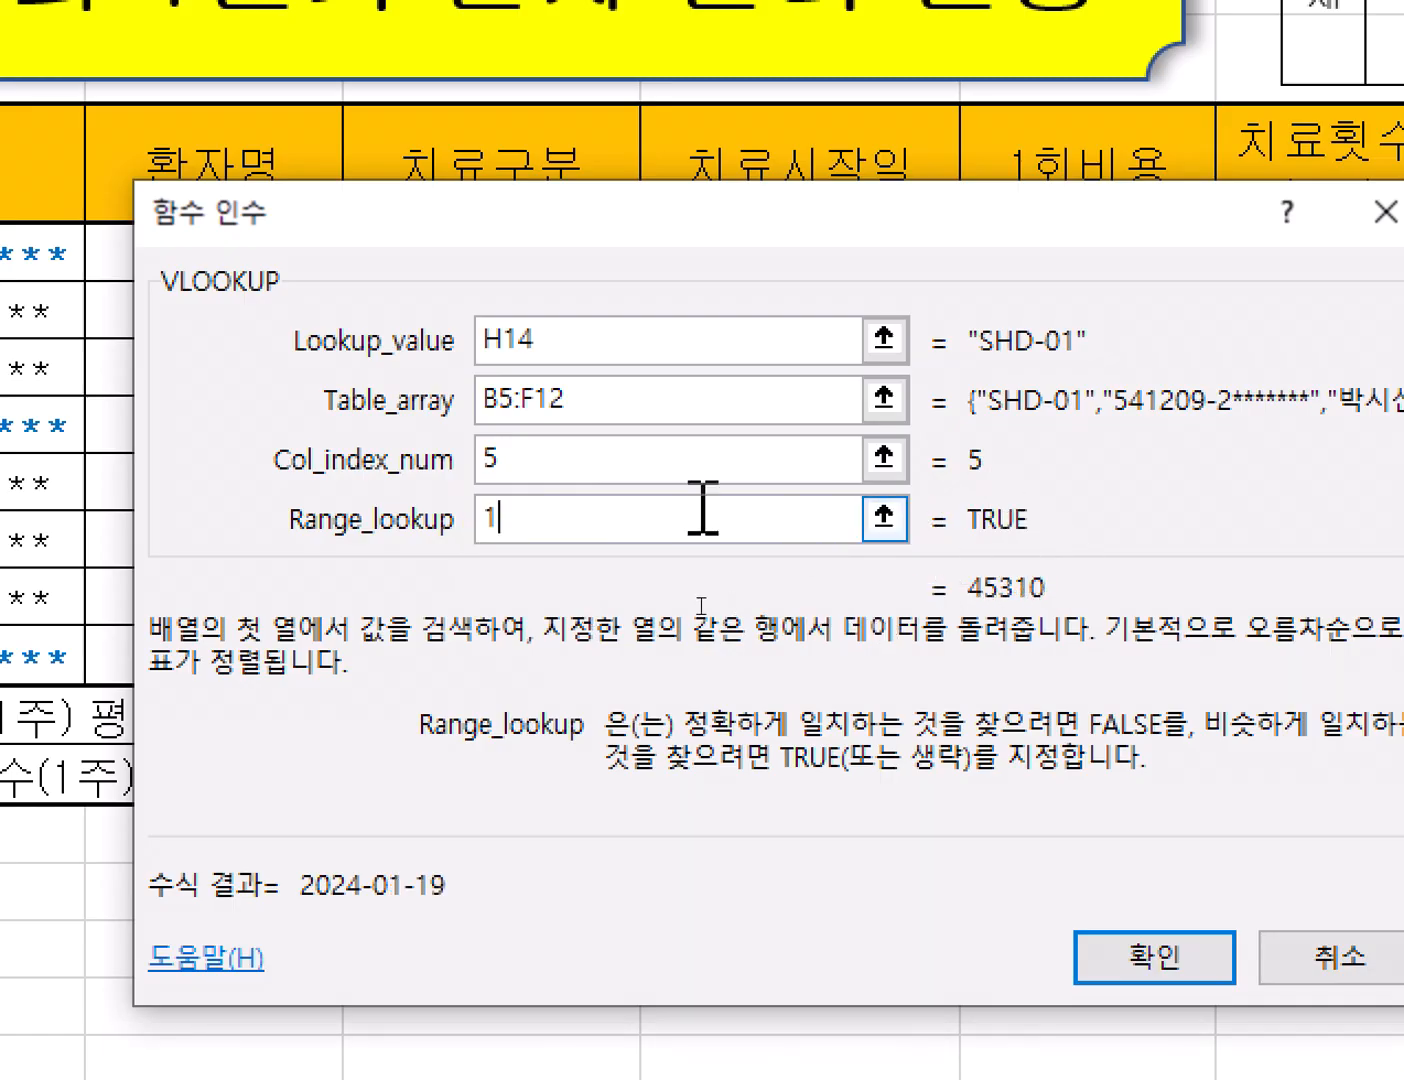
pyautogui.moveTo(501, 517); pyautogui.dragTo(449, 517)
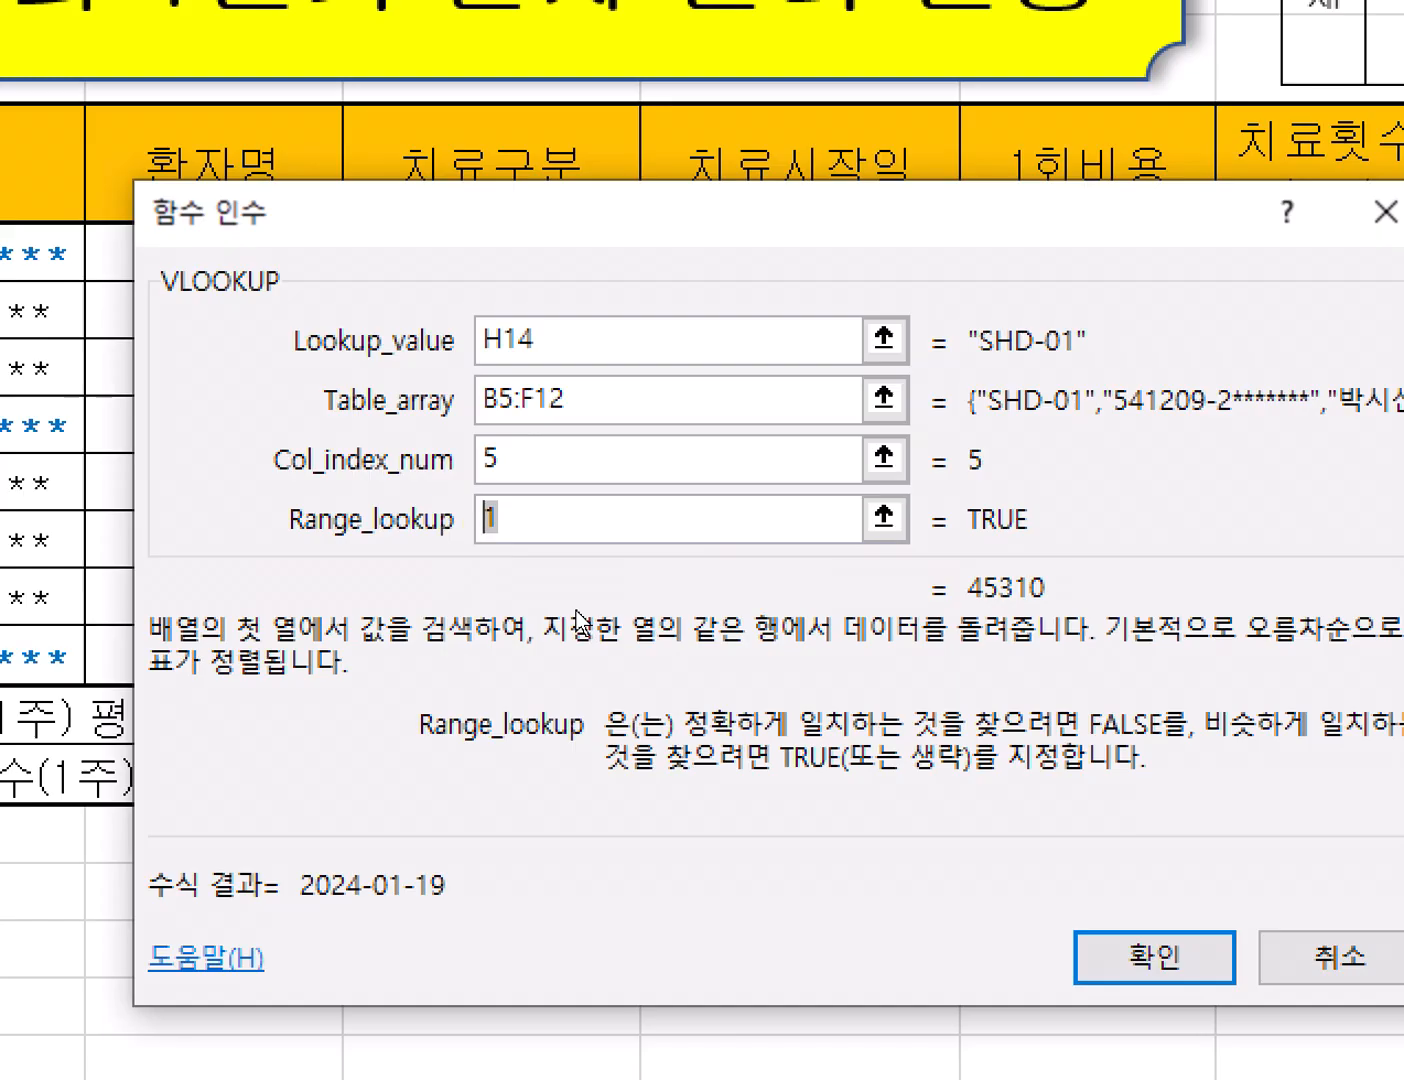
pyautogui.write('0')
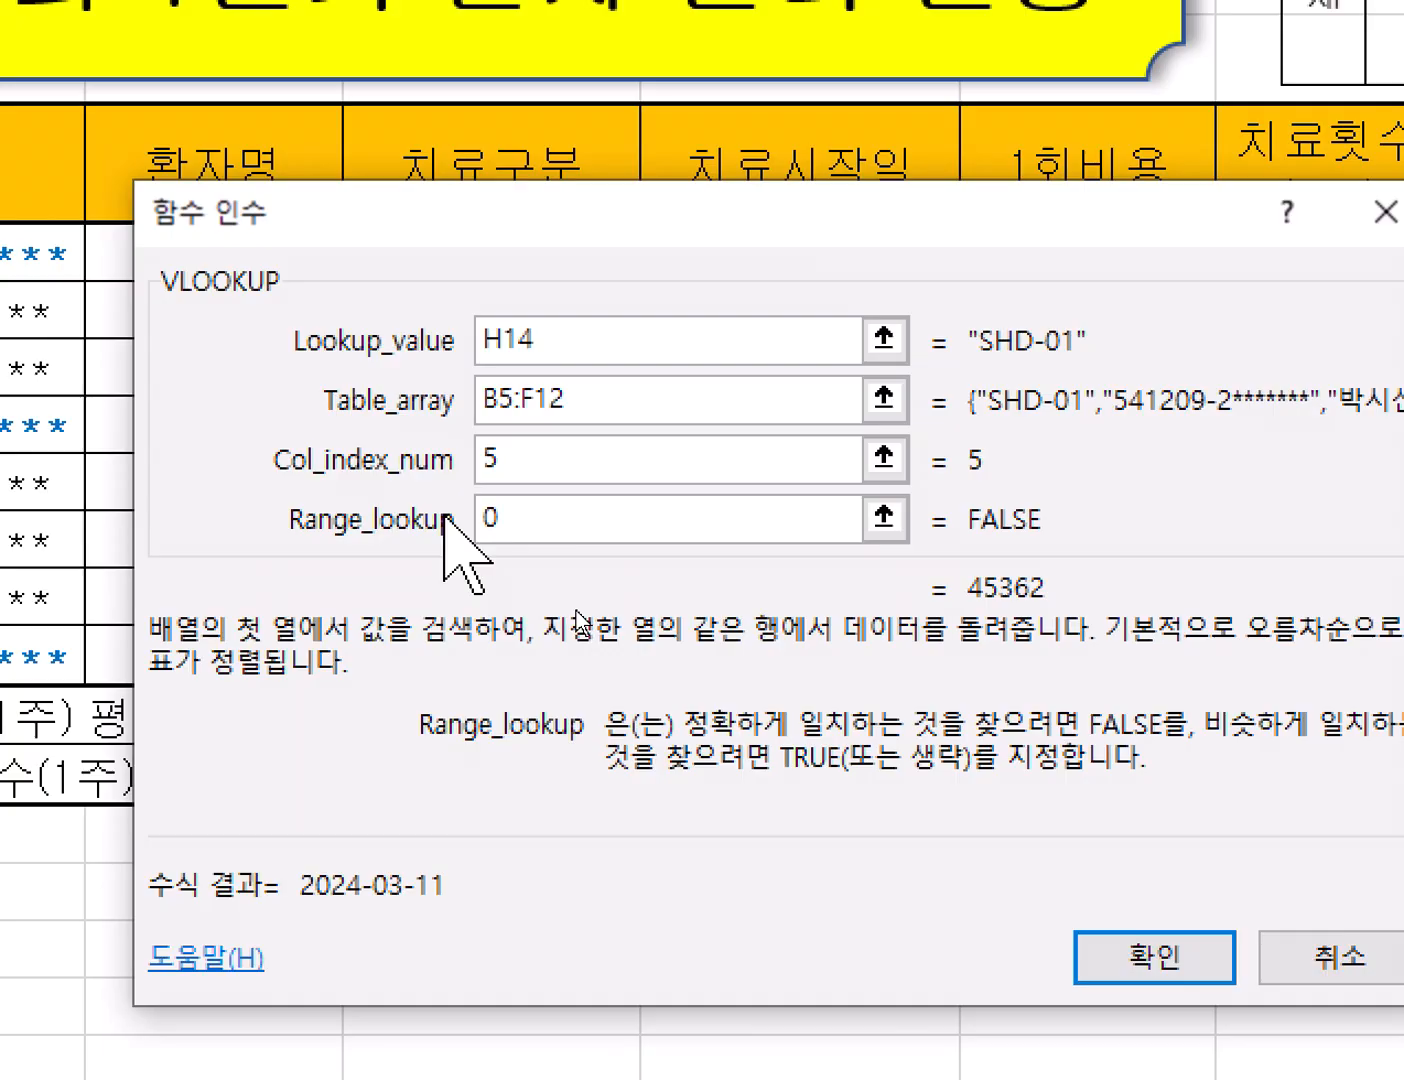
pyautogui.press('Return')
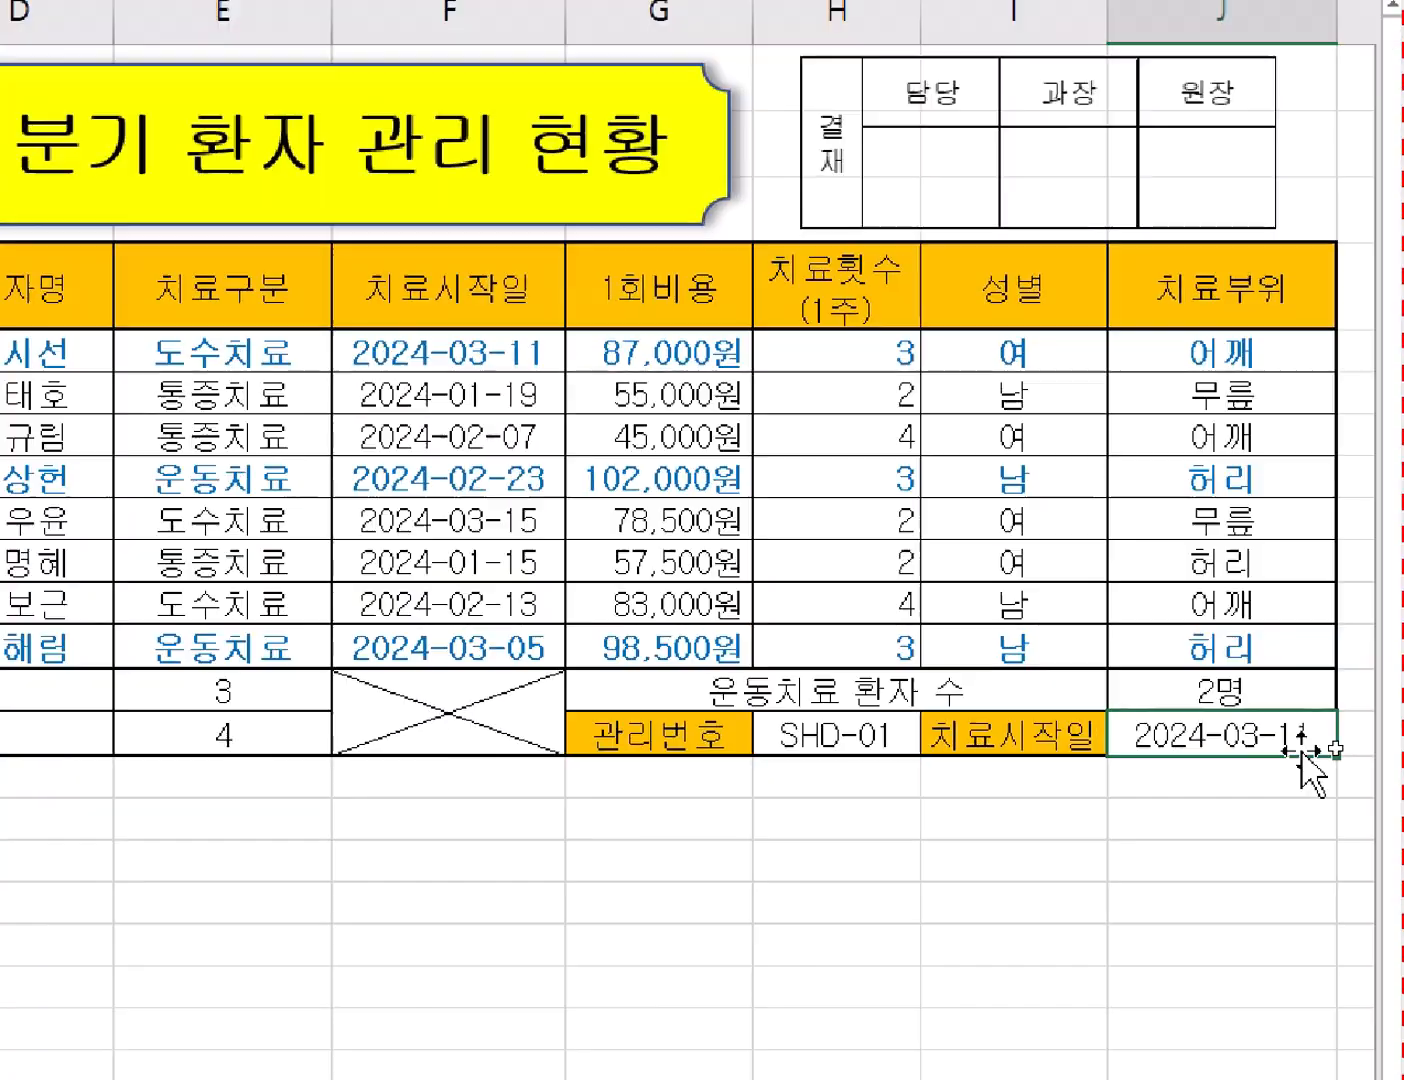
# Apply the 간단한 날짜 number format to the 치료시작일 result cell J14
pyautogui.moveTo(597, 5)
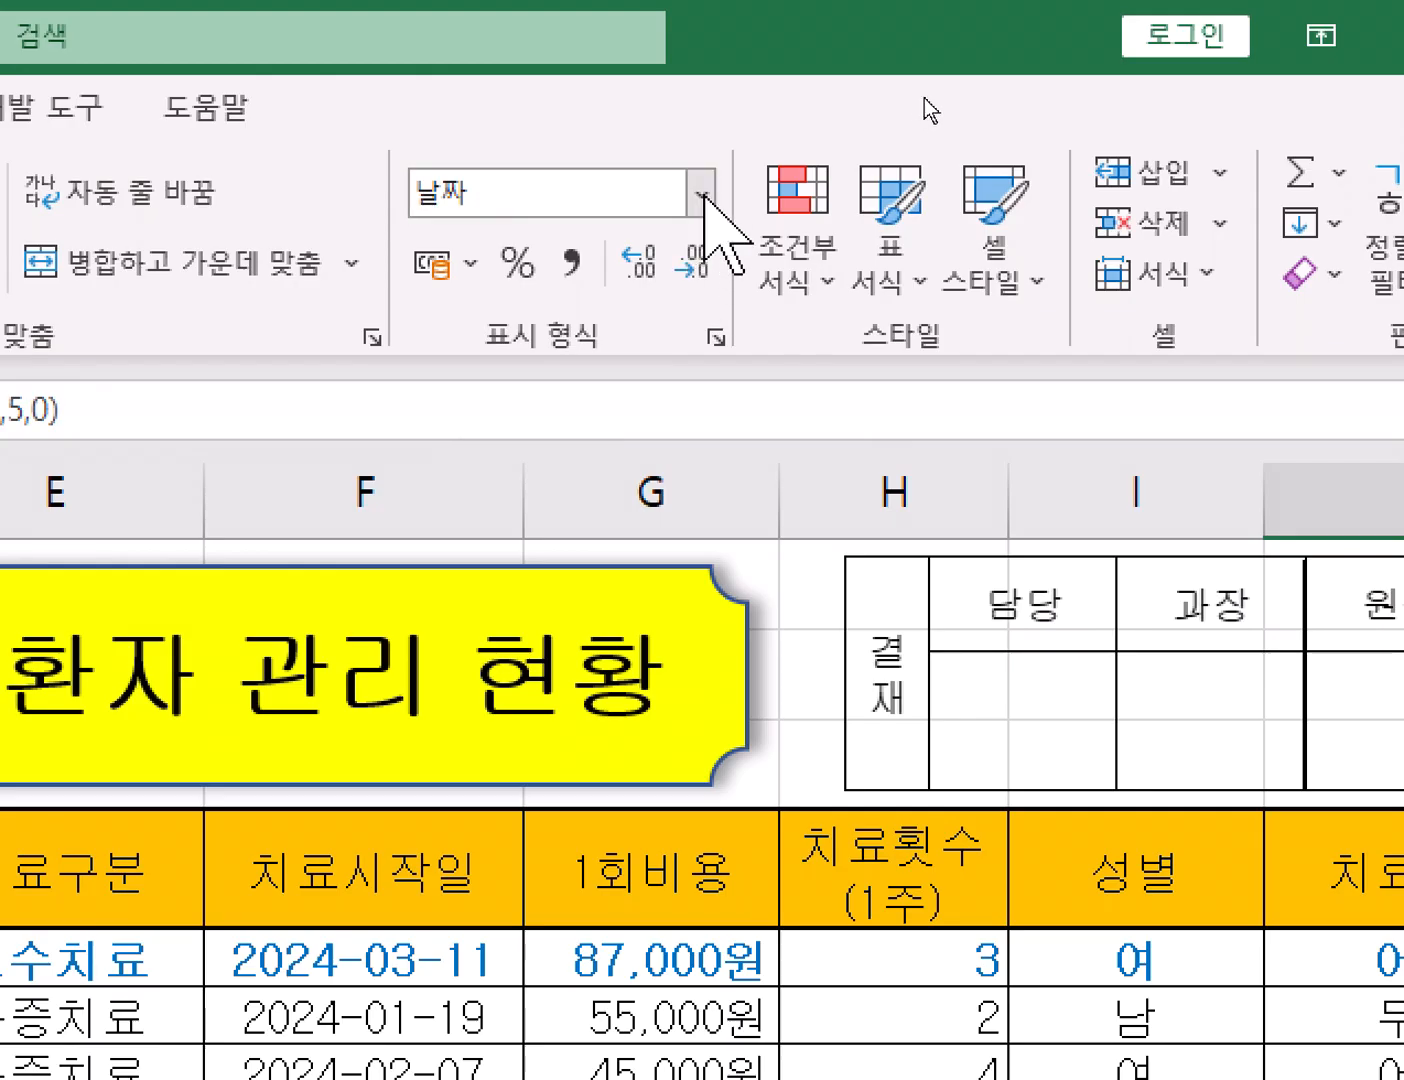
pyautogui.click(702, 194)
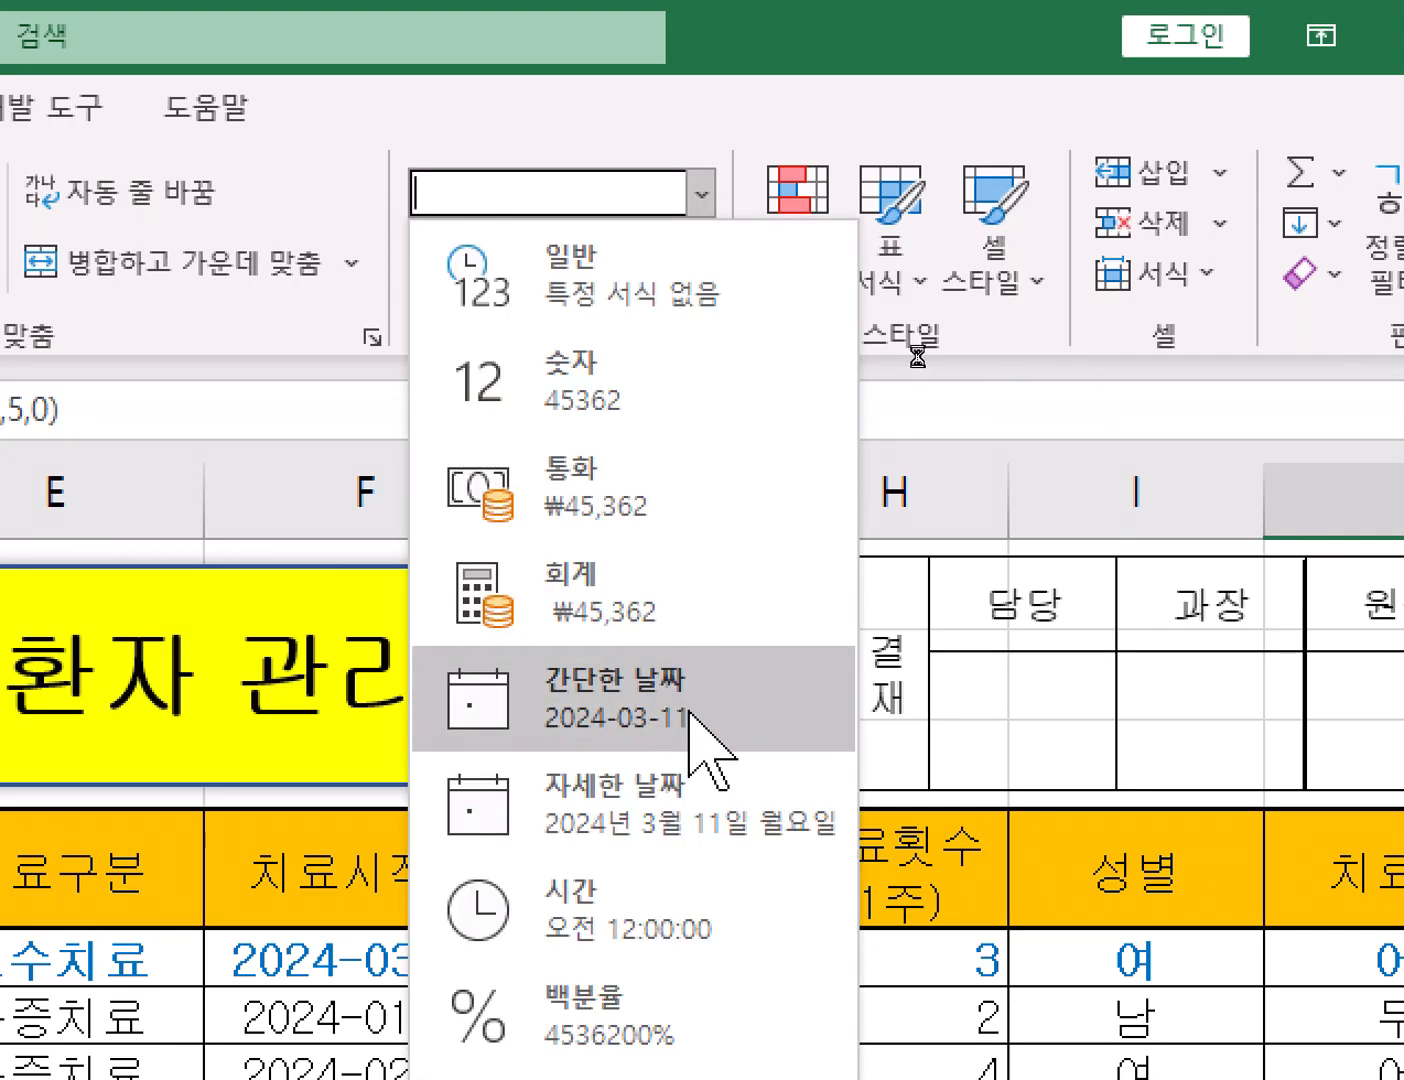
pyautogui.click(689, 665)
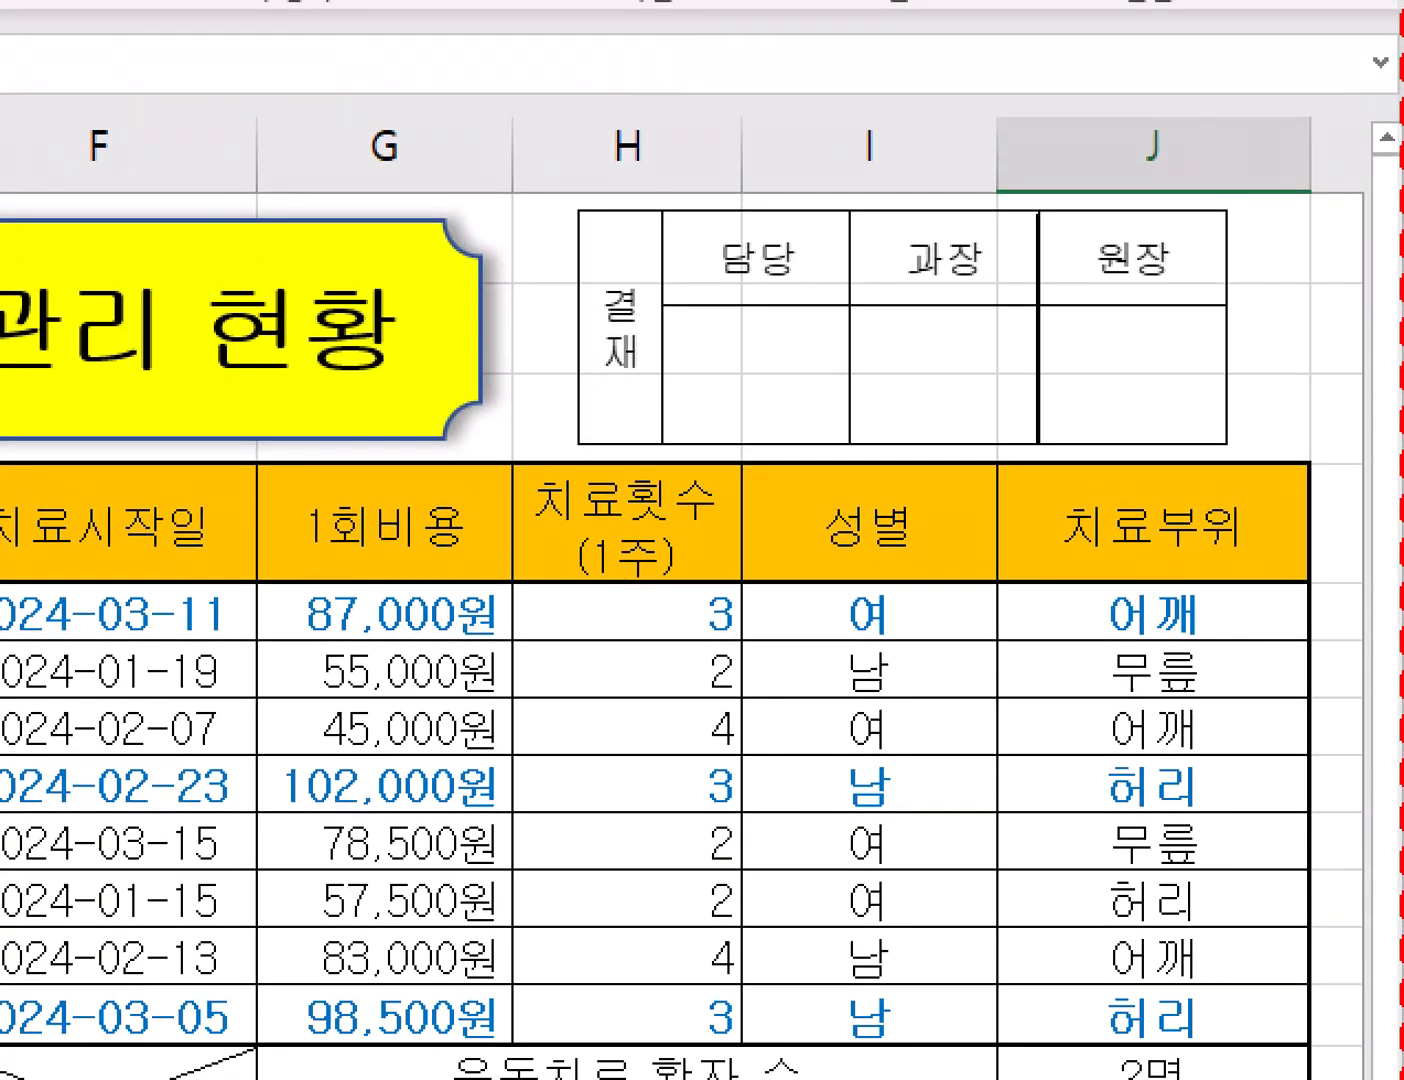